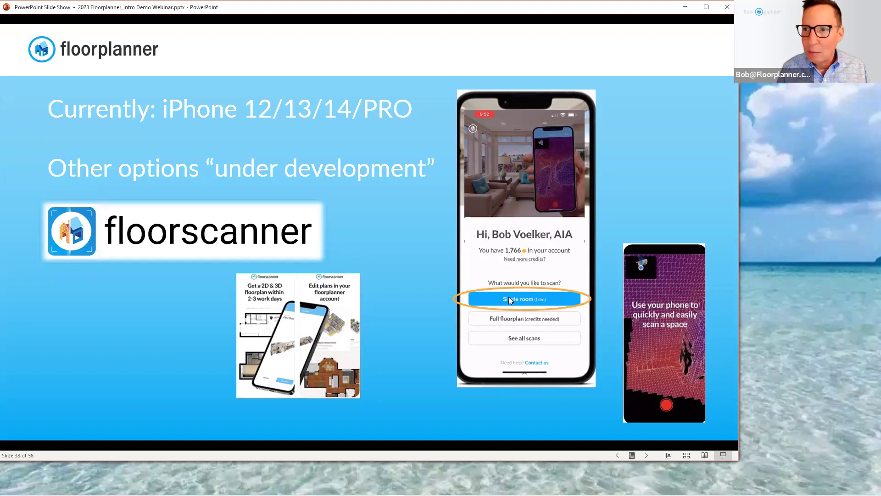
click(544, 299)
click(504, 393)
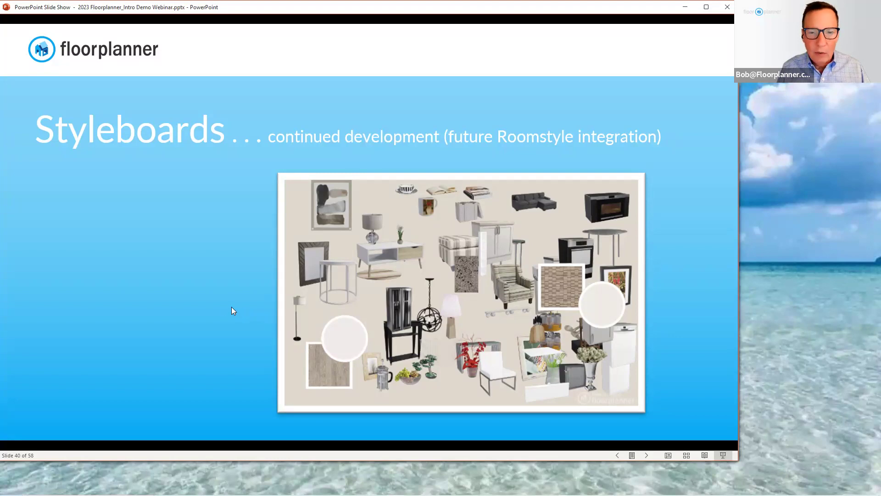
key(Right)
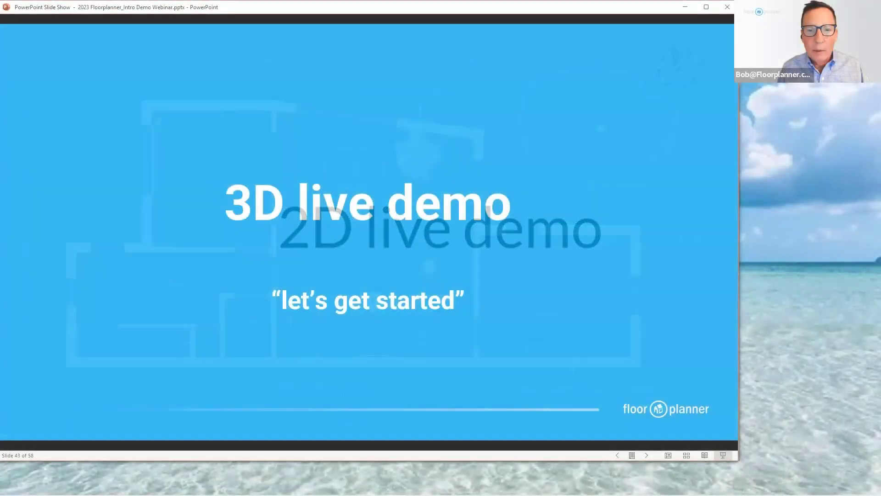
key(Right)
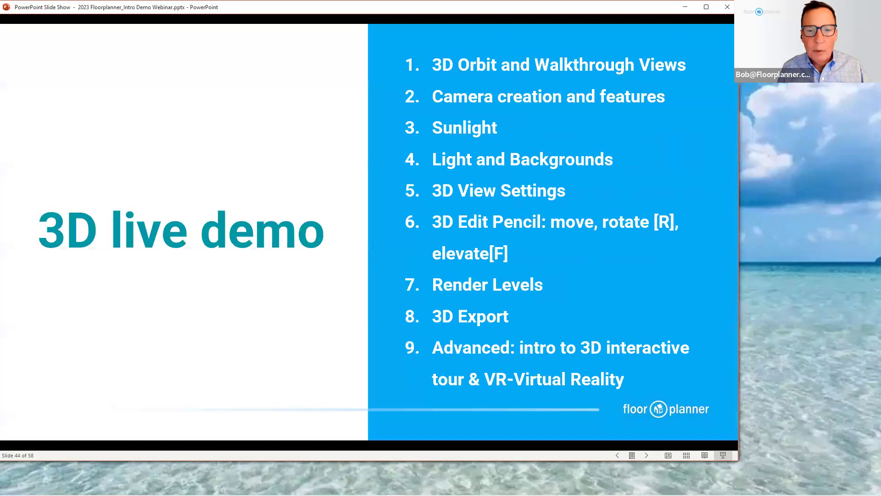
key(Right)
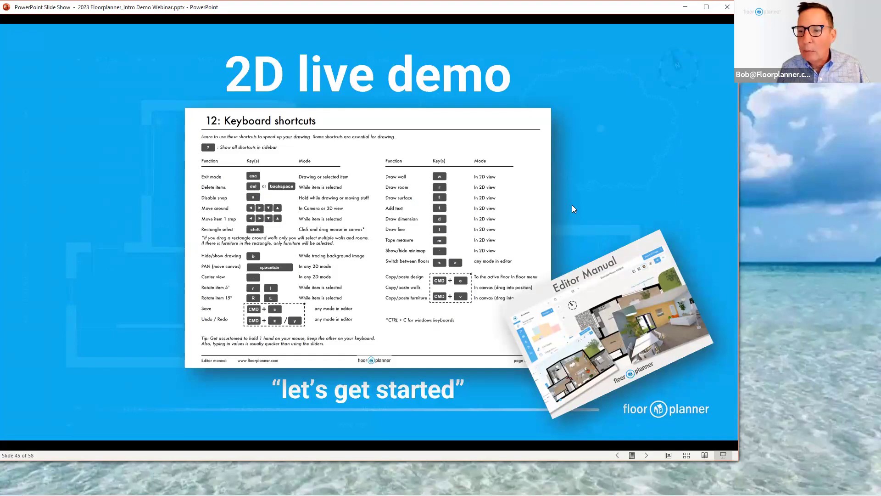
key(Right)
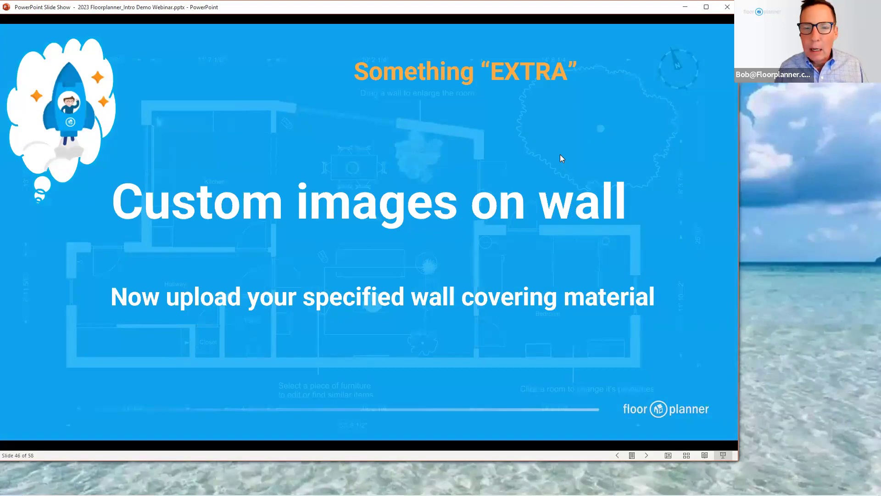
key(Right)
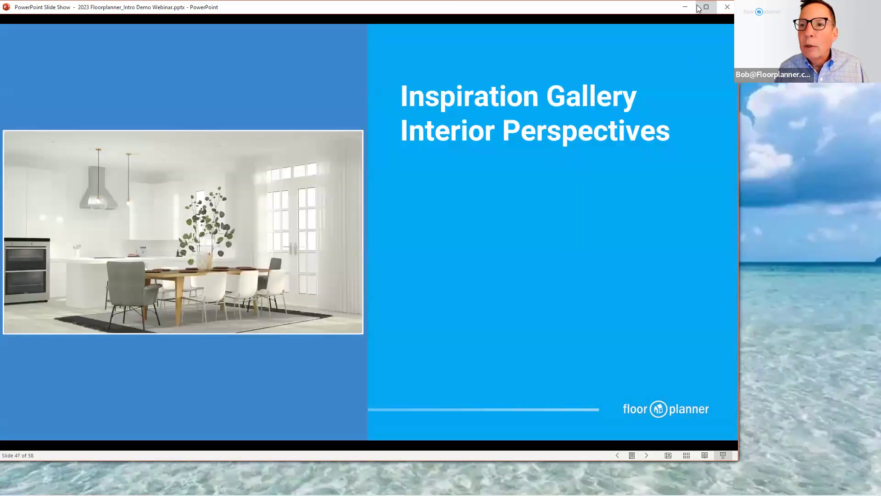
Switch to the Floorplanner projects page in the browser and open the new-project form, checking its template and project level options
click(683, 7)
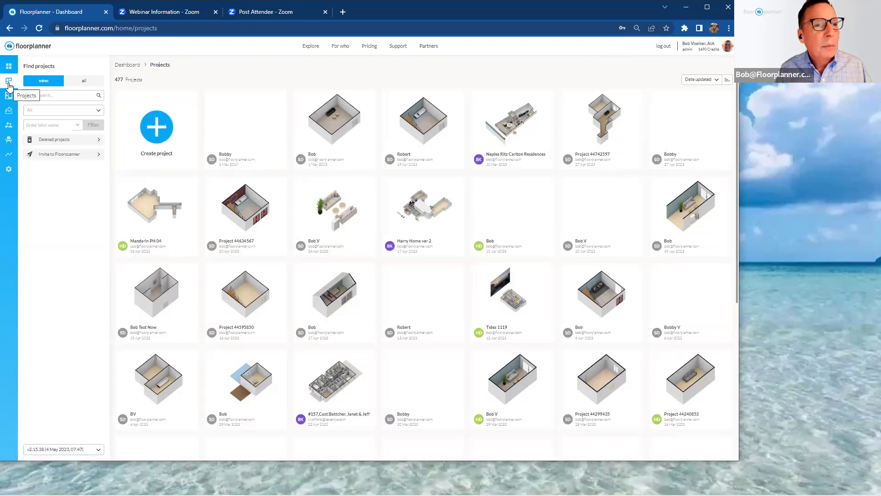
click(163, 133)
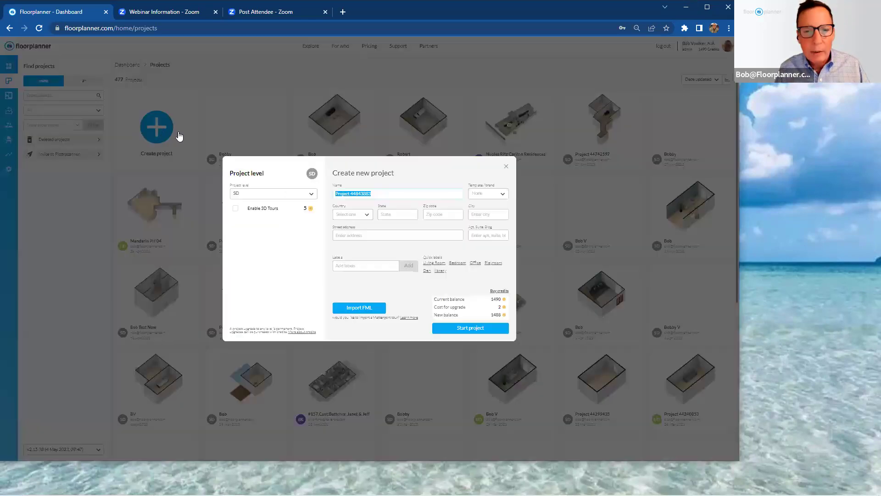
click(505, 196)
click(501, 202)
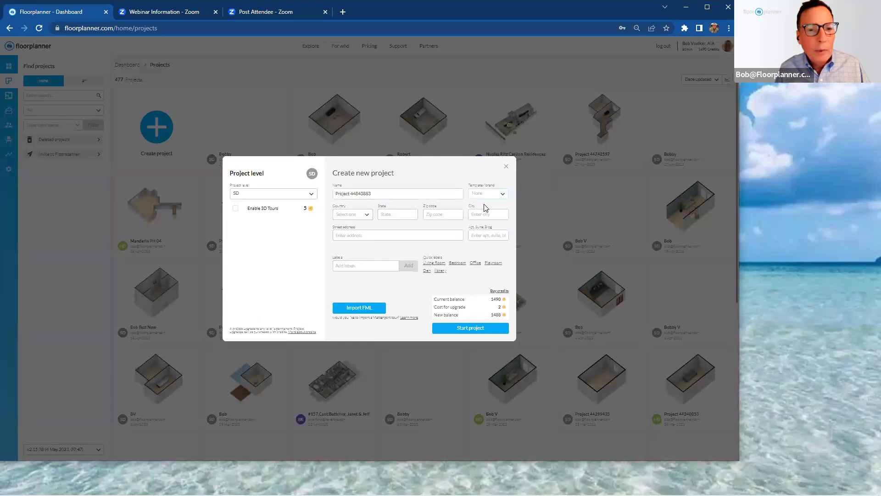
click(313, 198)
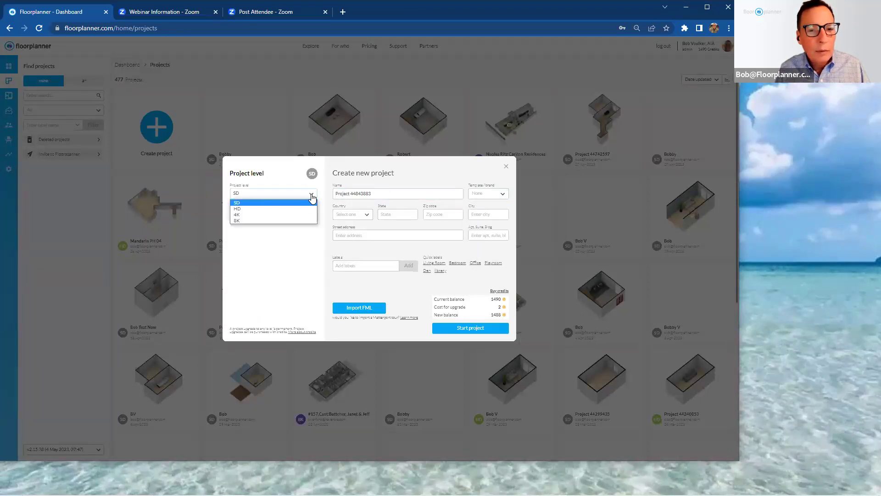
click(312, 196)
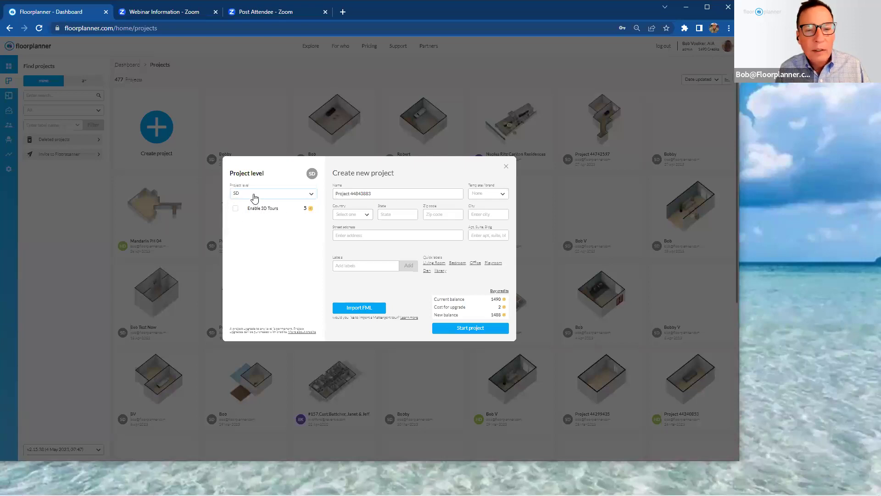
Name the new project with the presenter's first name and start it at SD level as an empty plan
click(410, 192)
drag(409, 192, 329, 195)
text(Bob)
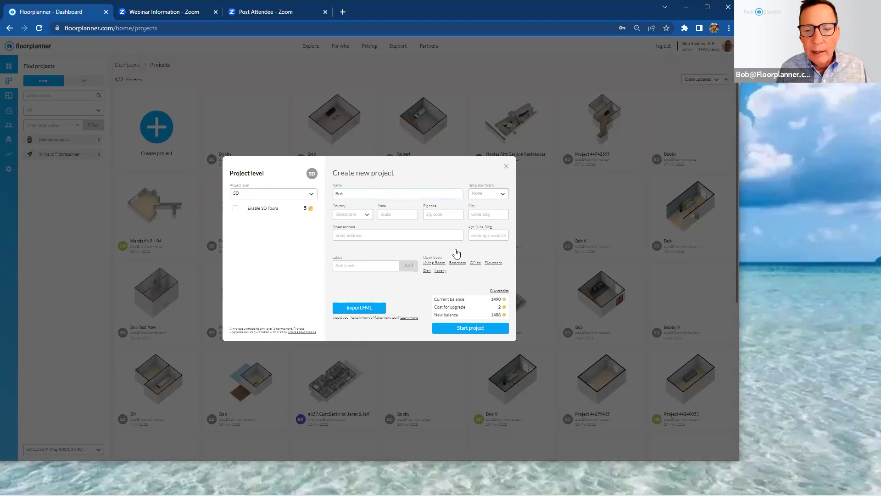
click(486, 329)
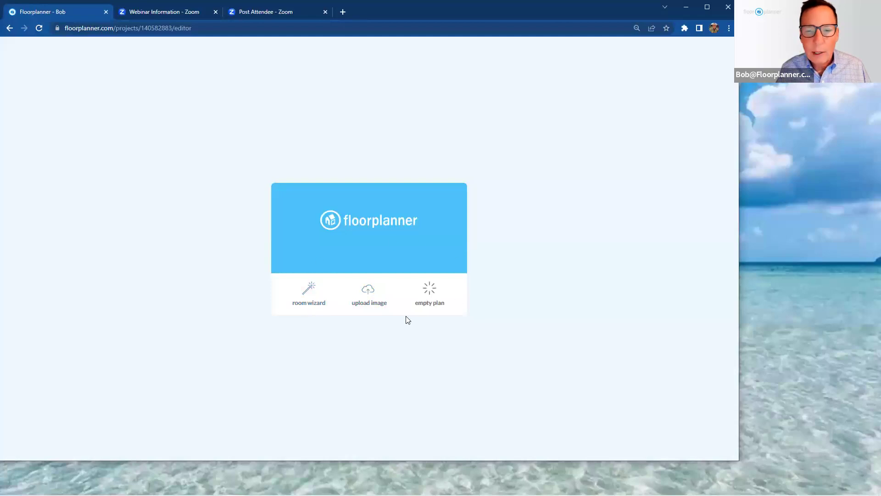
click(430, 294)
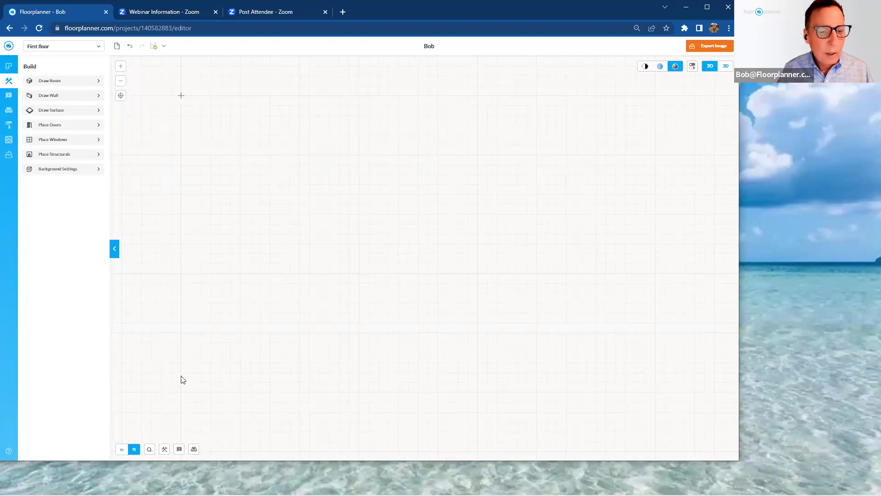
Try the tape measure by measuring several distances across the empty canvas
click(149, 450)
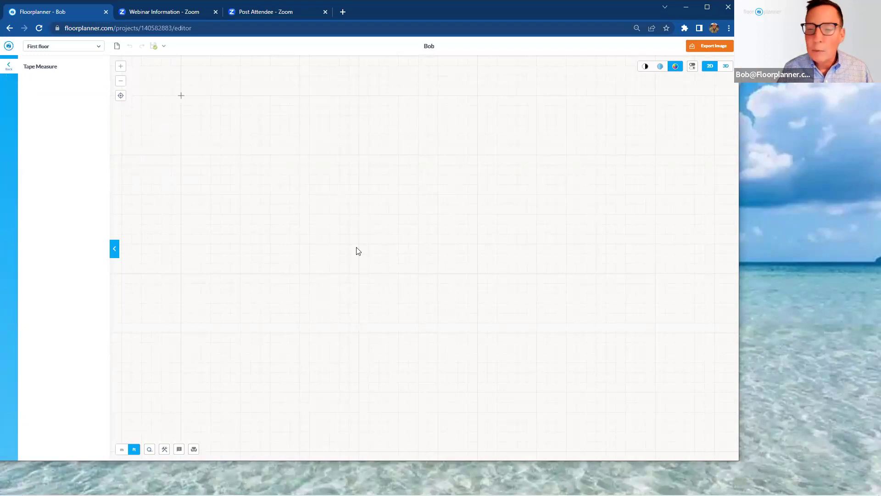
drag(235, 242, 482, 230)
drag(528, 147, 360, 290)
drag(320, 210, 425, 259)
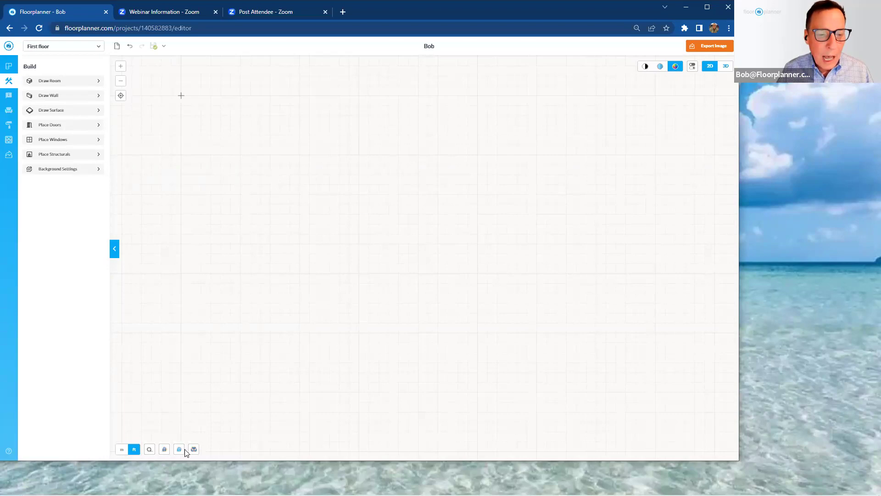
Toggle the canvas locks for the building structure, info elements and furniture
click(179, 450)
click(194, 450)
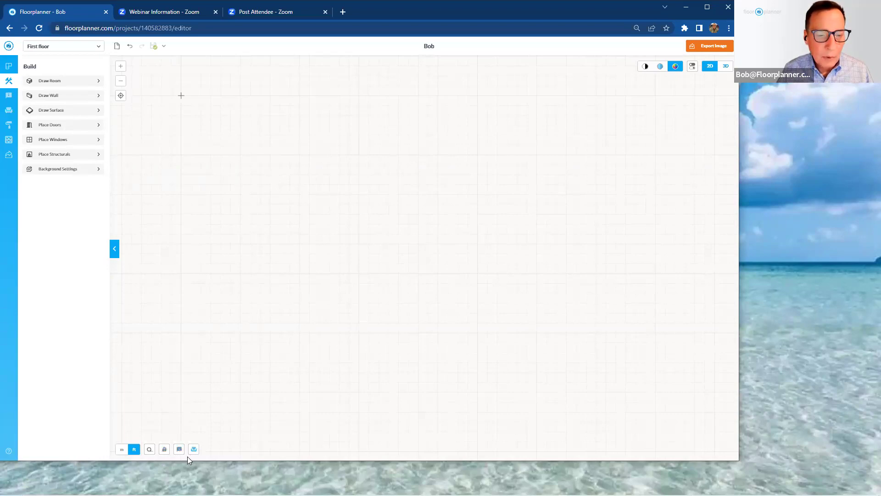
click(165, 450)
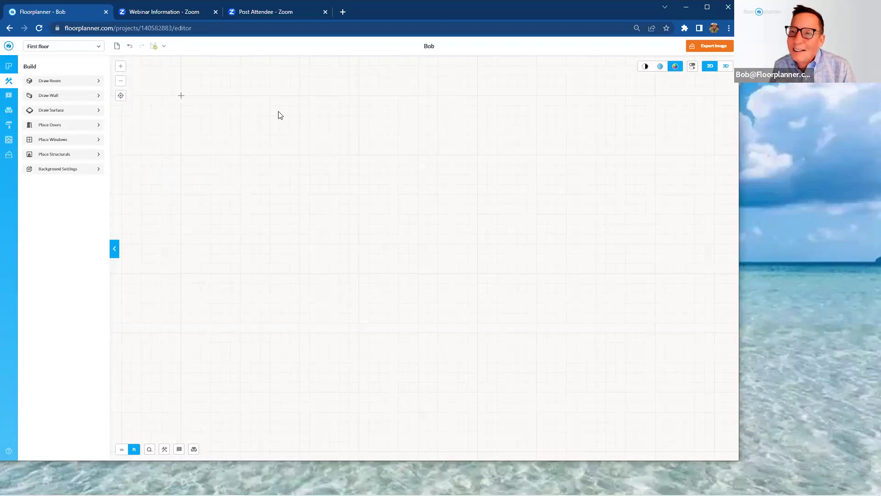
Review the first design's saved version history and the project's floor list
click(155, 47)
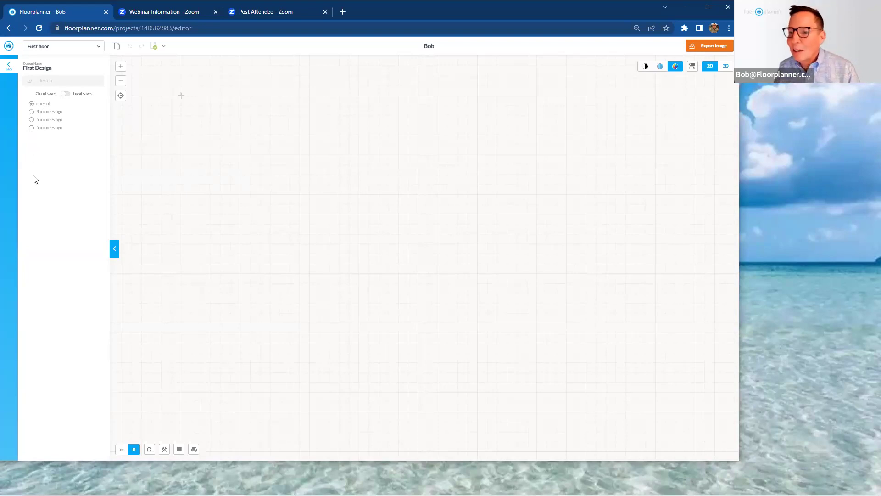
click(8, 65)
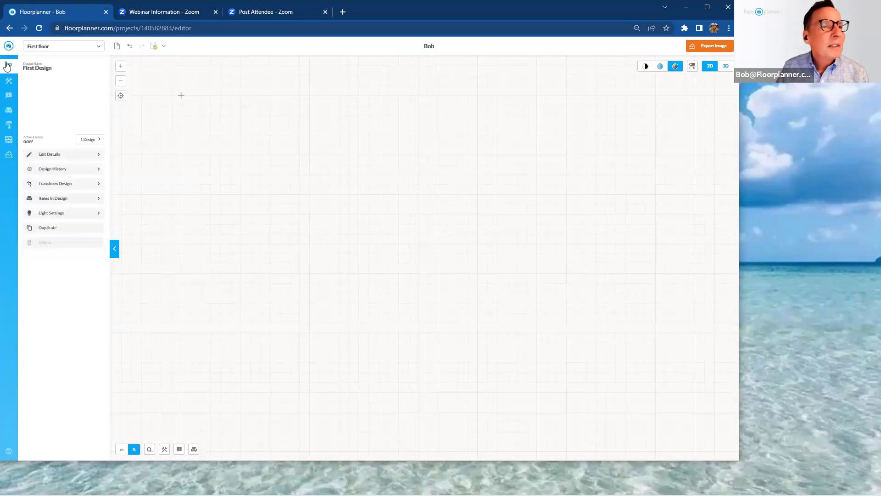
click(98, 47)
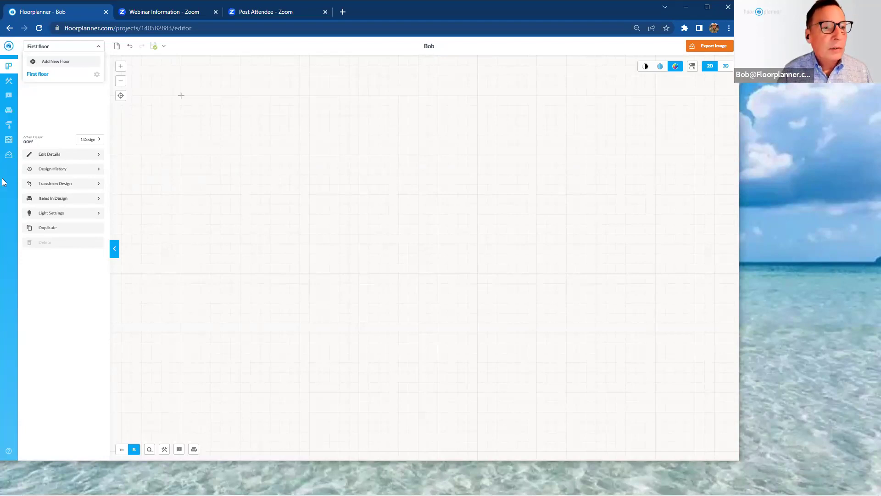
click(8, 71)
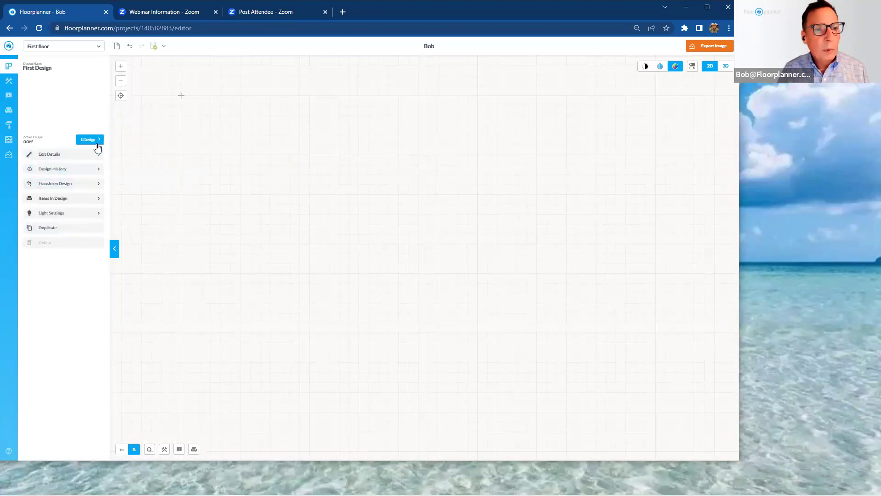
Duplicate the first design and check the copy in the floor's list of designs
click(67, 230)
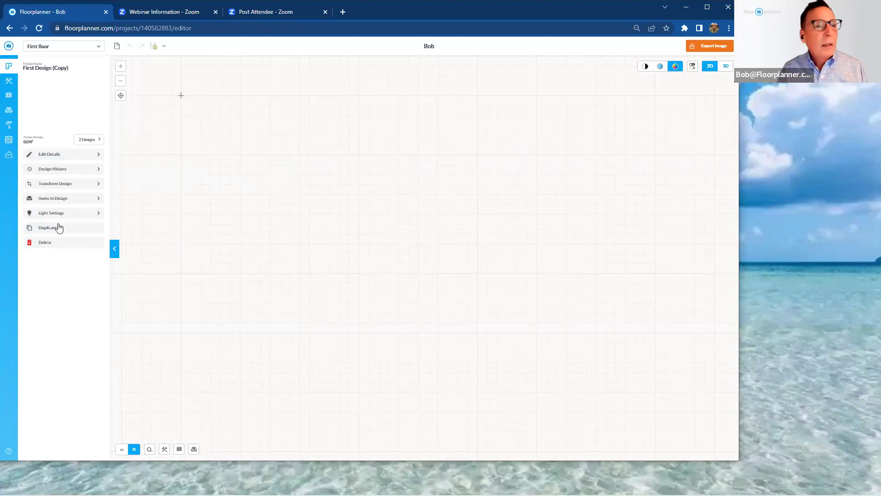
click(89, 140)
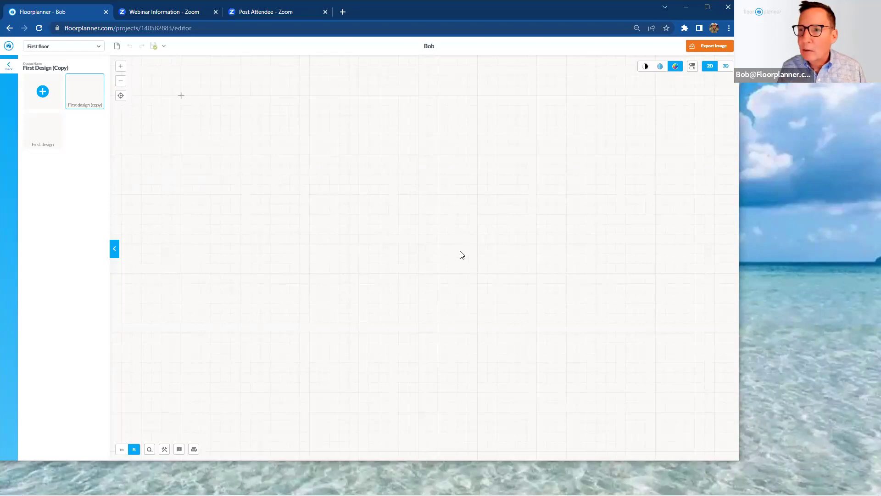
click(7, 68)
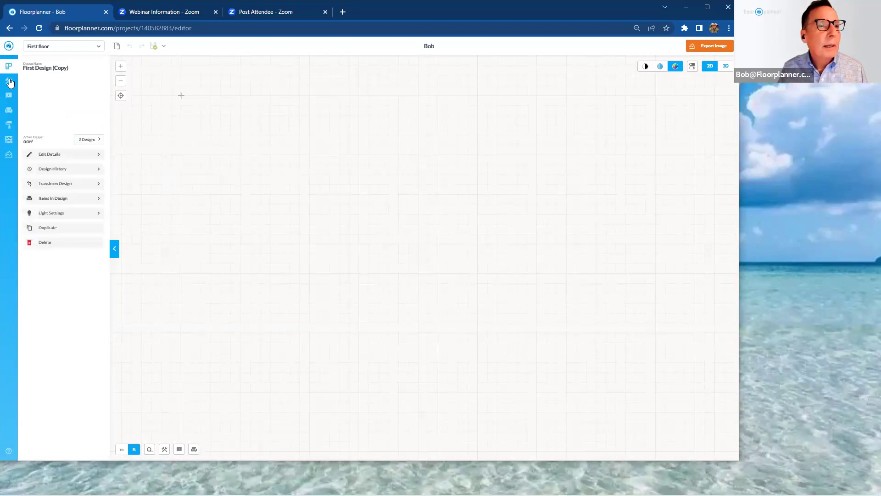
Review the available building tools and the tools for room types, labels, symbols, lines and dimensions
click(9, 82)
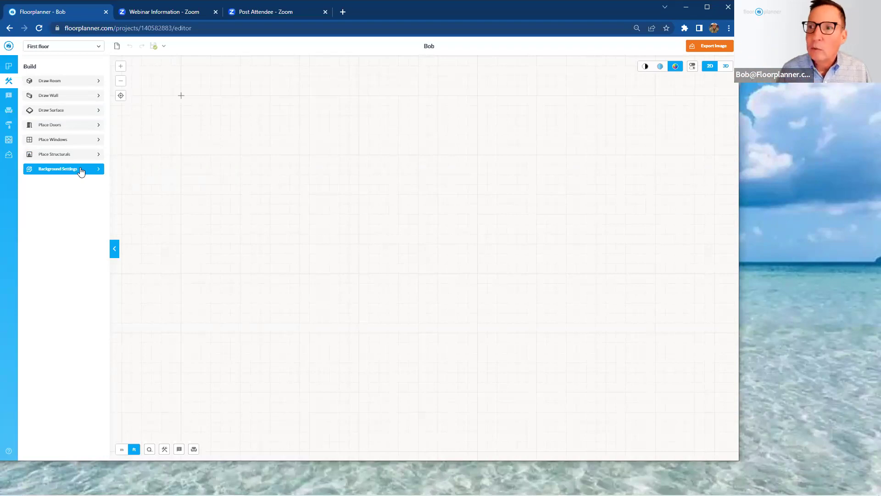
click(9, 96)
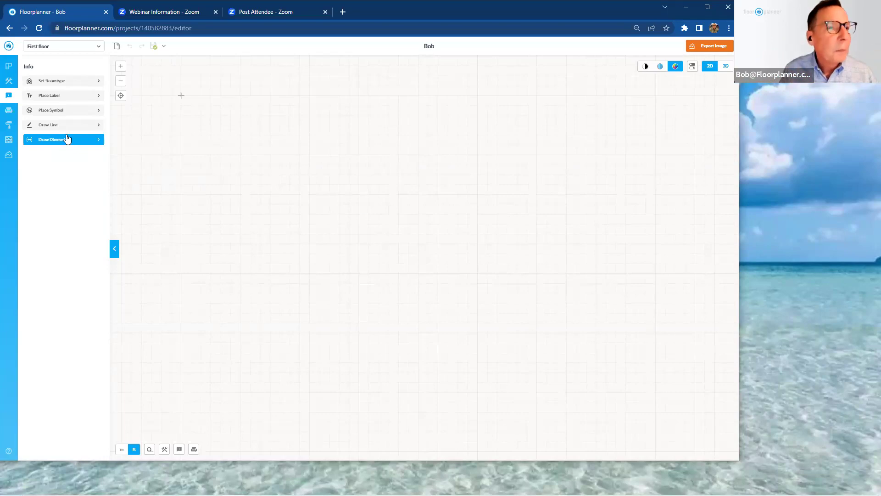
Search the object library for "sofa"
click(9, 114)
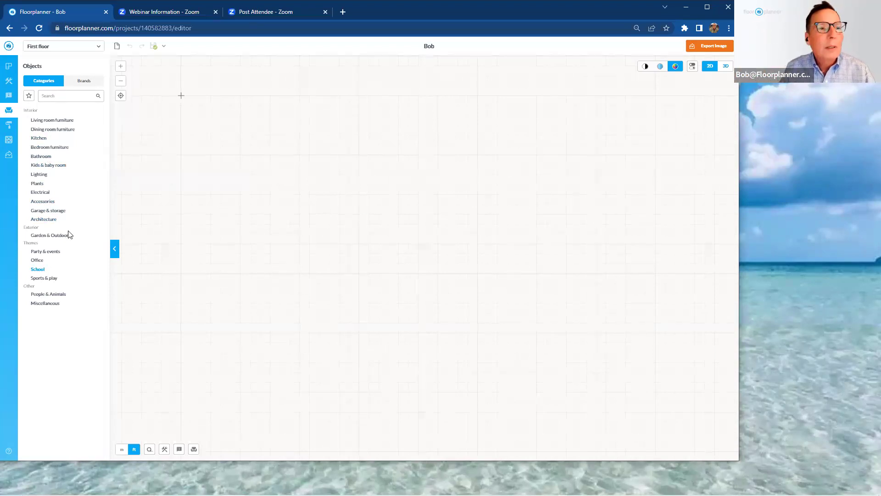
click(67, 98)
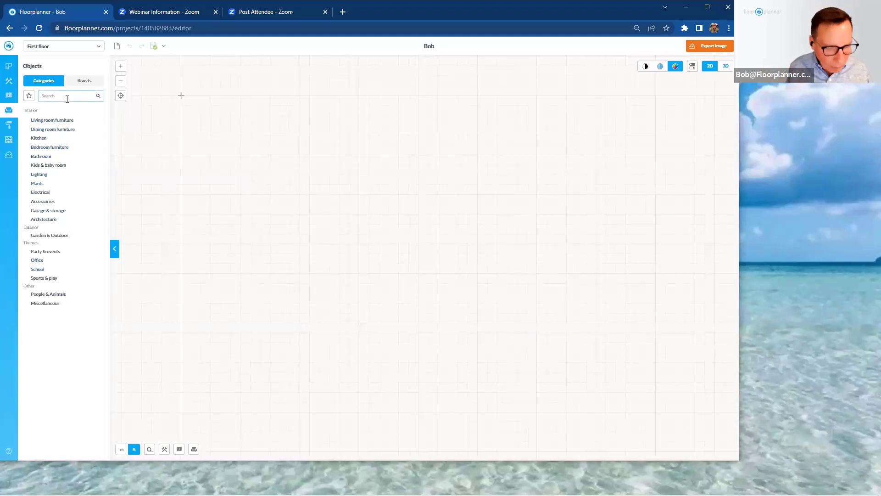
text(lofa)
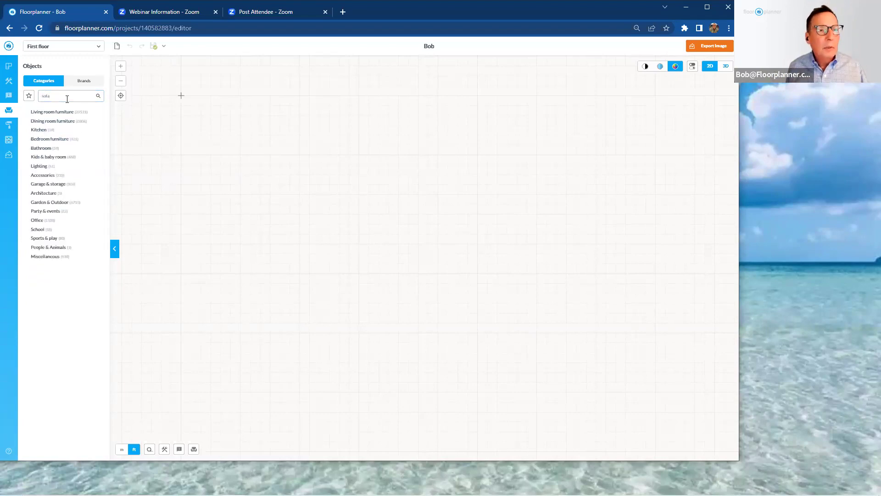
key(Return)
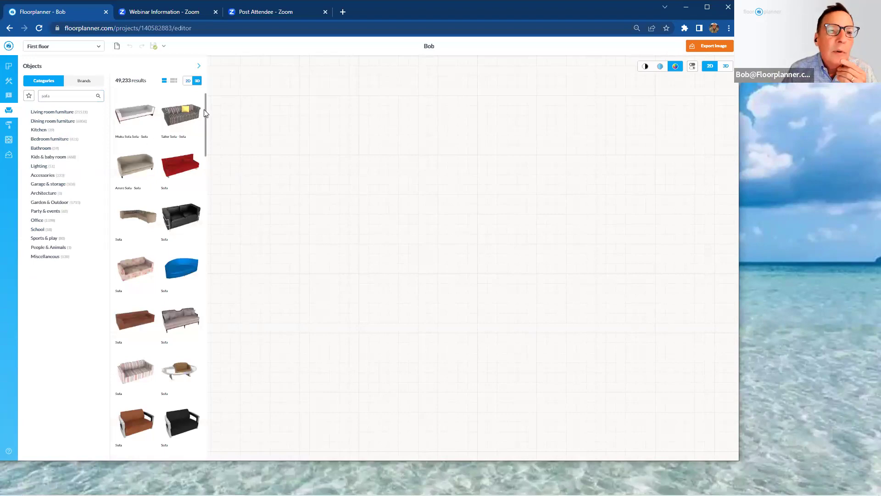
Compare the 2D and 3D previews of the sofa results, and expand the 3D results into a compact grid of smaller thumbnails
click(189, 81)
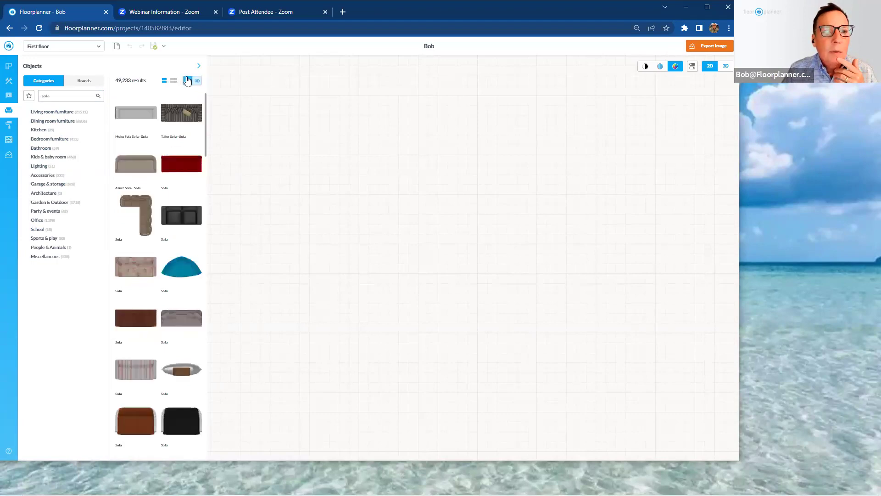
click(196, 84)
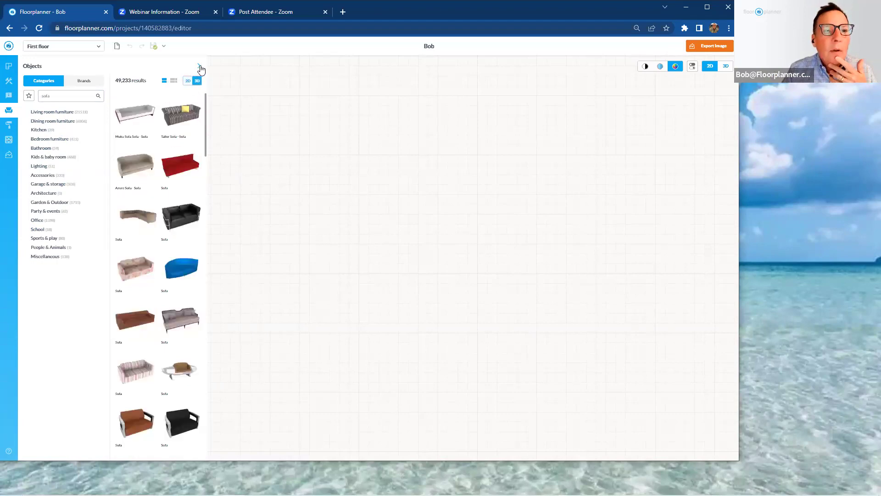
click(200, 67)
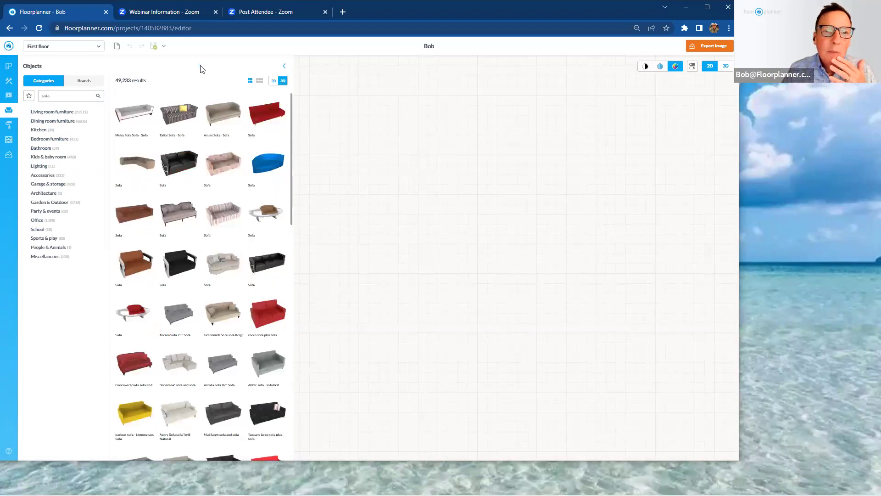
click(260, 82)
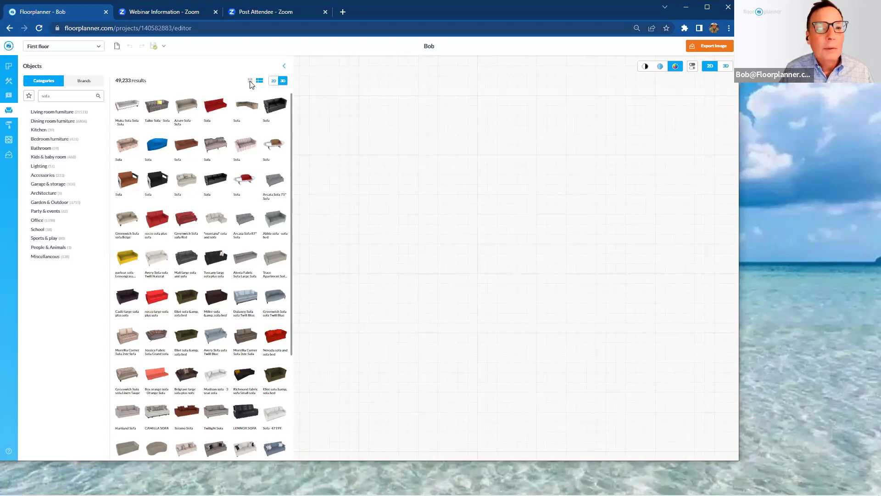
Return the sofa results to larger thumbnails in the narrow two-column view and browse through them
click(250, 81)
click(284, 68)
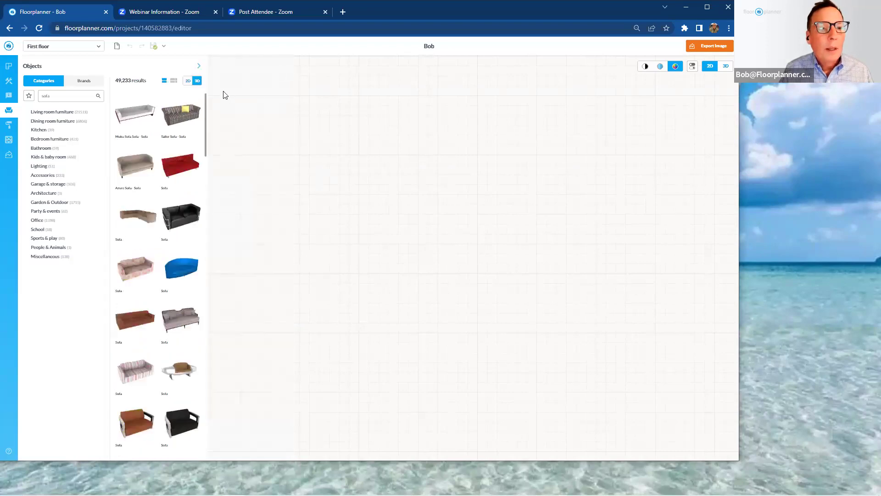
scroll(205, 132, down, 1)
scroll(205, 133, down, 3)
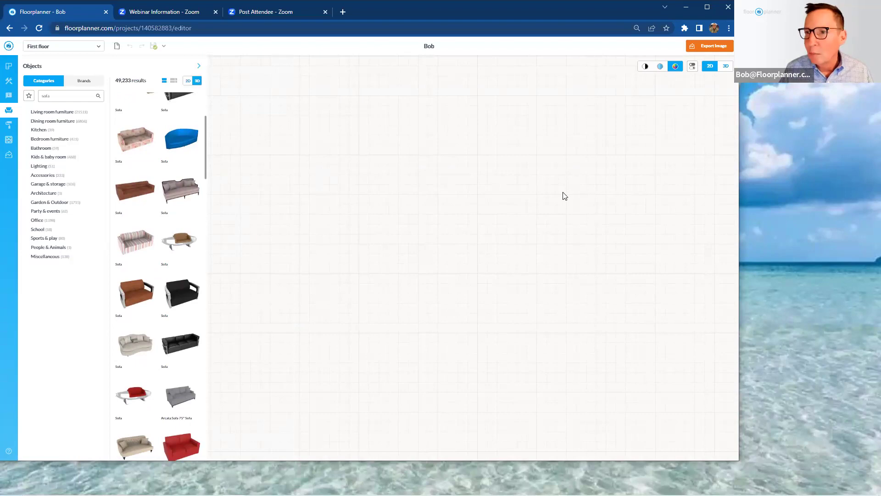
Refine the object search to "sofa white"
click(64, 95)
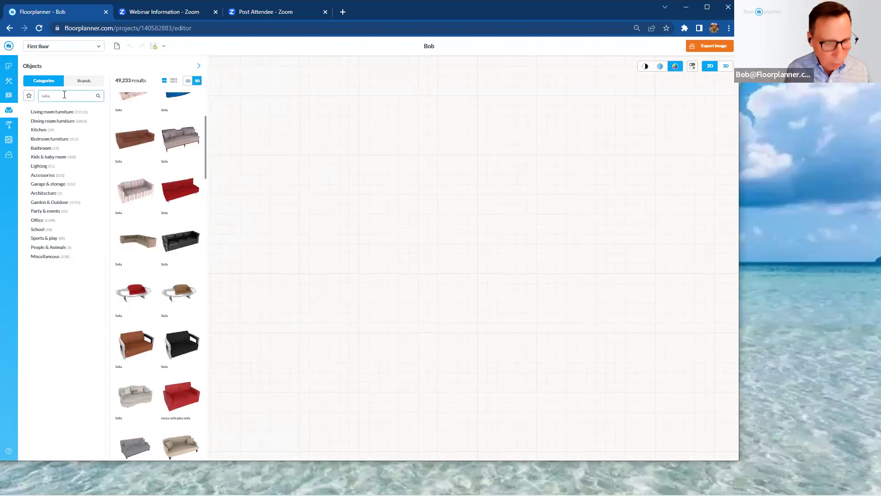
text(white)
key(Return)
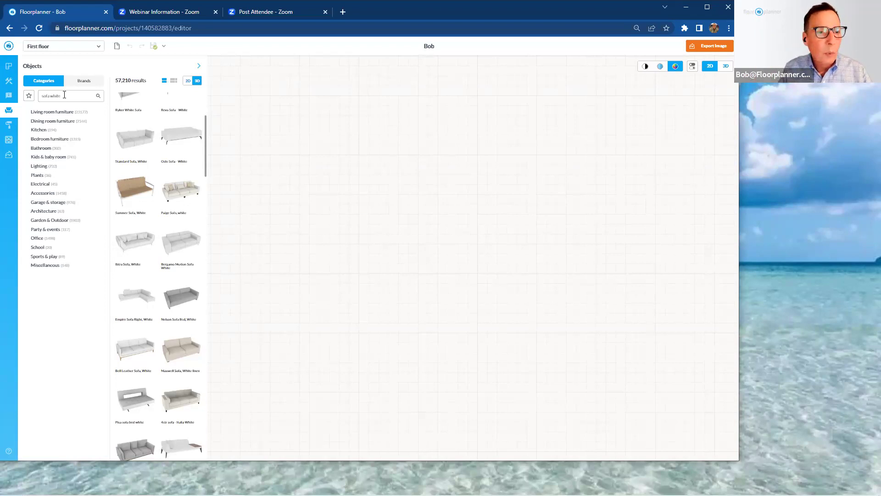
Clear the object search and browse the library by brand, viewing all Ethan Allen products before returning to the brand list
drag(64, 95, 43, 96)
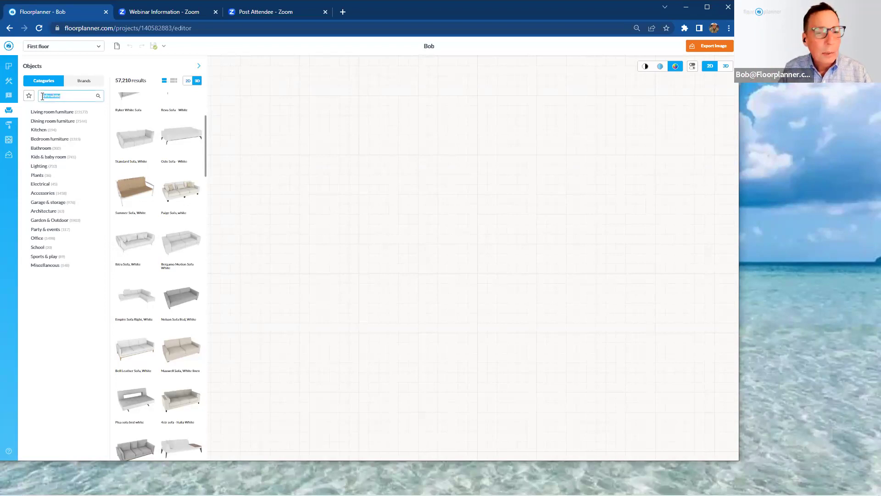
key(BackSpace)
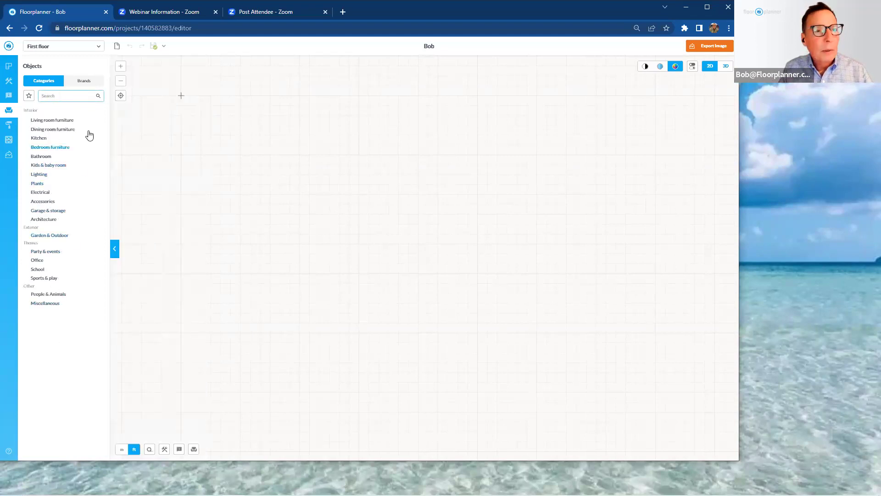
click(90, 84)
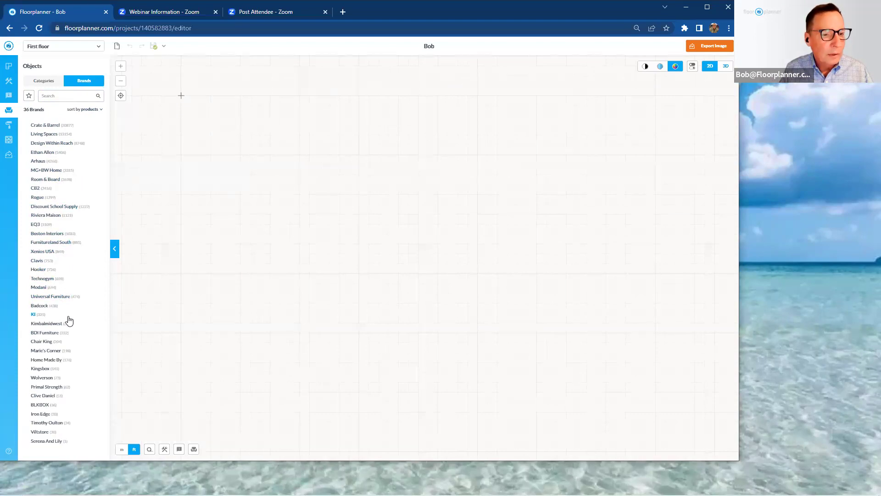
click(49, 153)
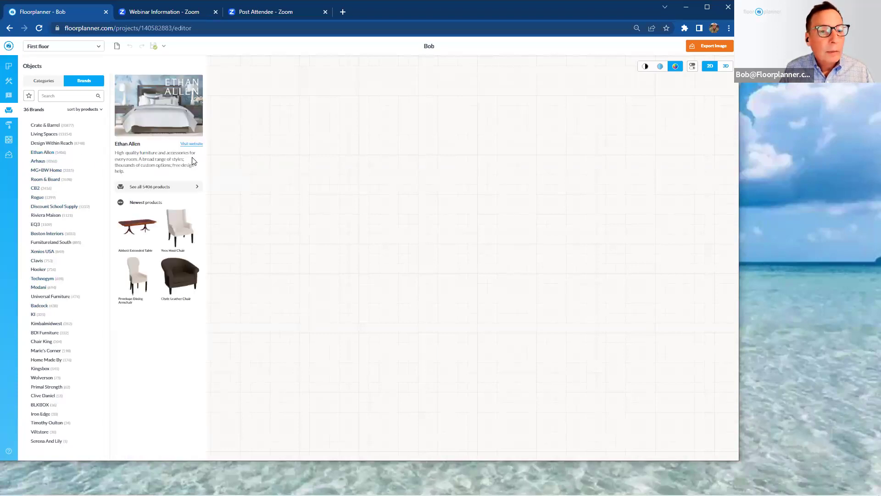
click(176, 188)
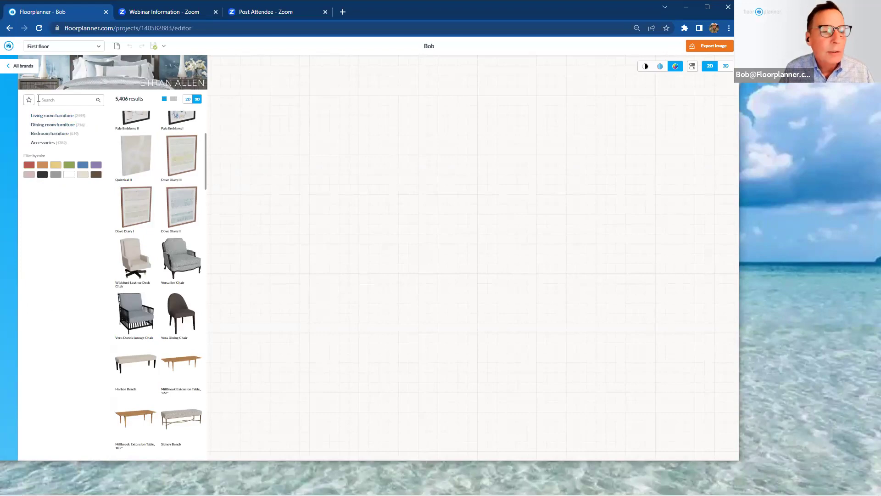
click(14, 67)
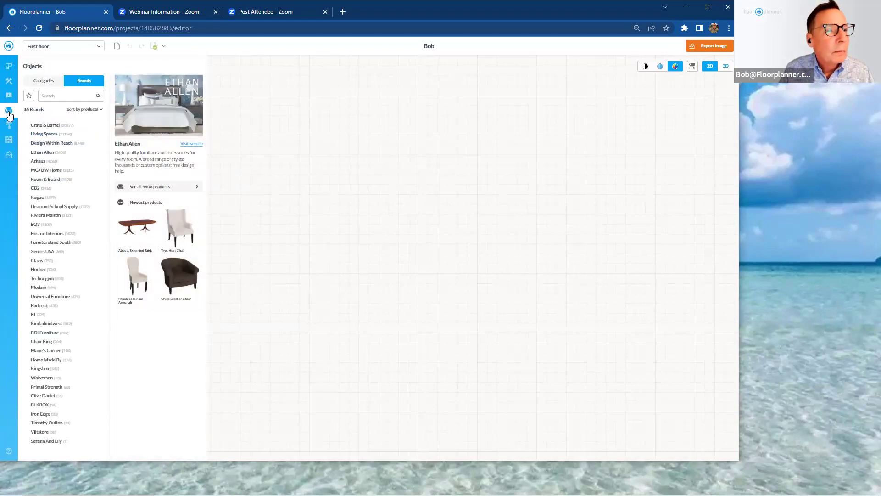
Show Benjamin Moore's Historical Colours among the paint colors and pick a pale blue-green swatch to see its matching colors
click(8, 127)
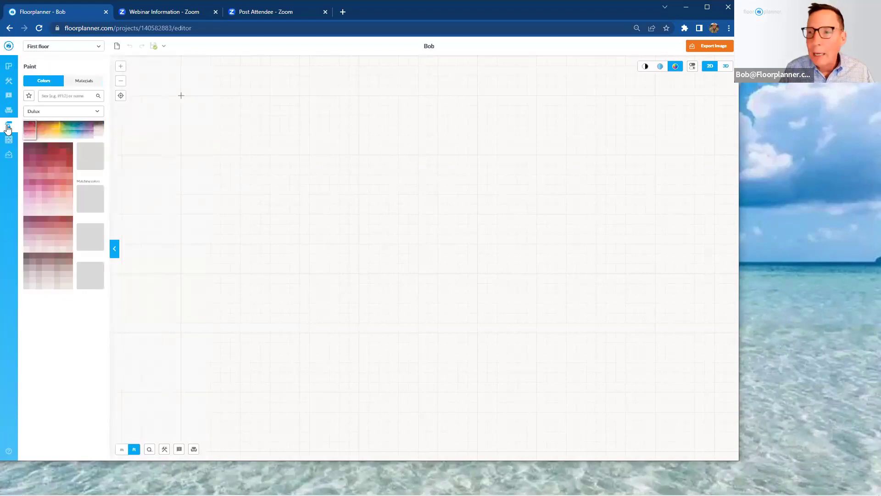
click(94, 113)
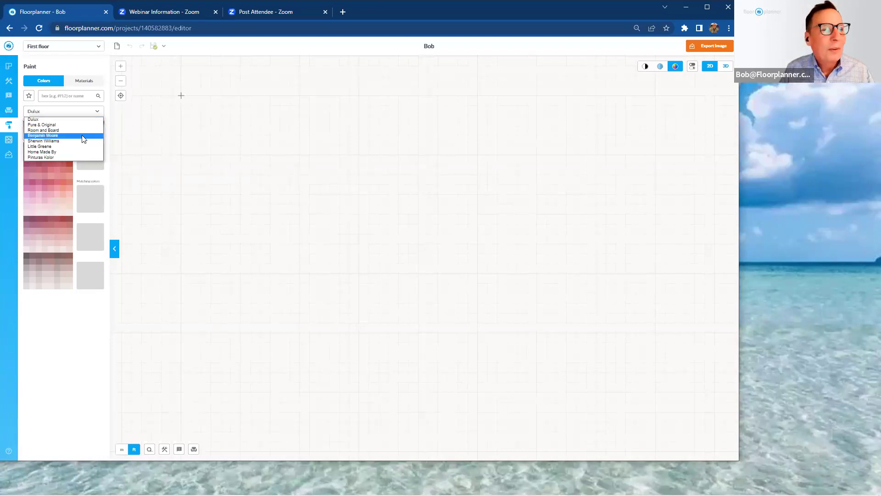
click(83, 137)
click(97, 126)
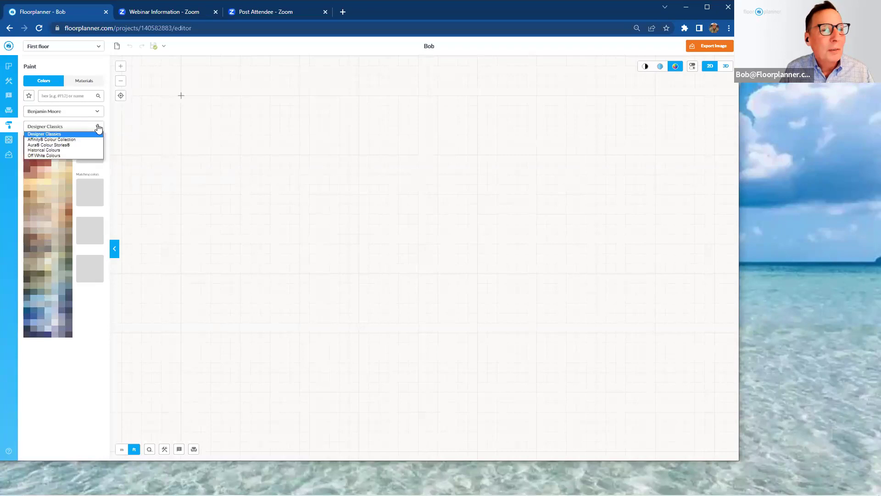
click(59, 151)
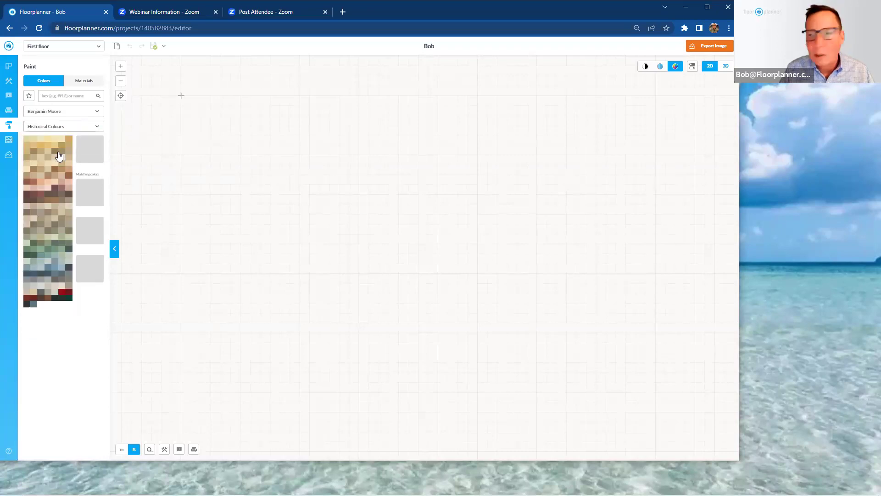
click(40, 263)
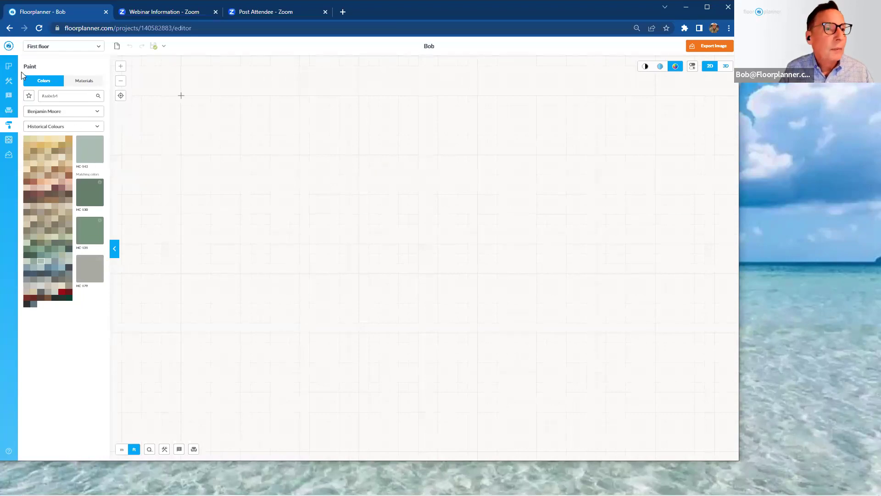
click(70, 97)
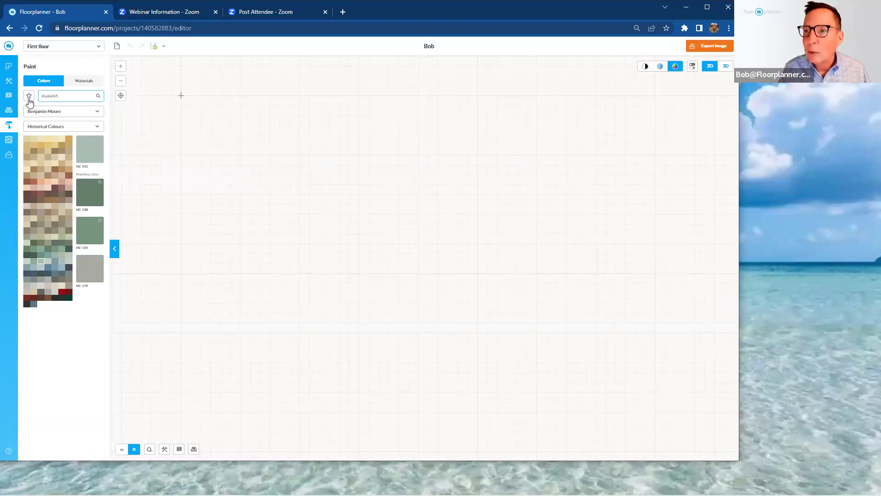
Filter the materials library to outdoor materials and browse through the list
click(8, 142)
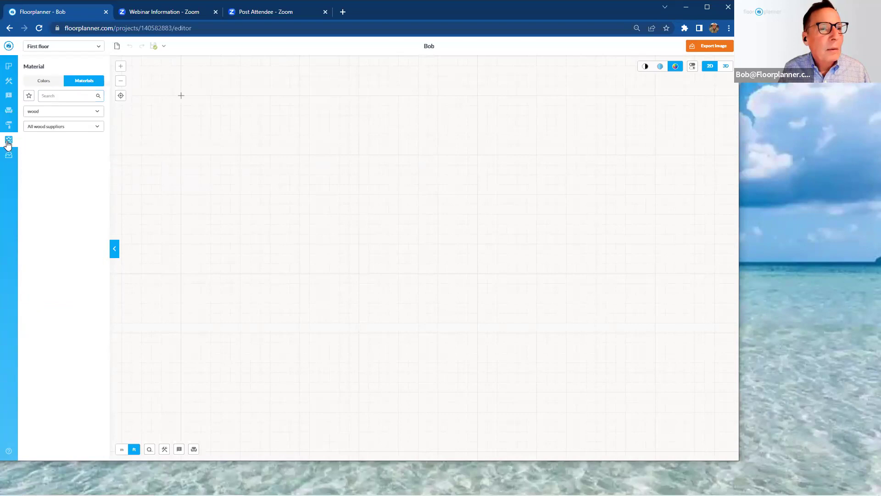
click(98, 112)
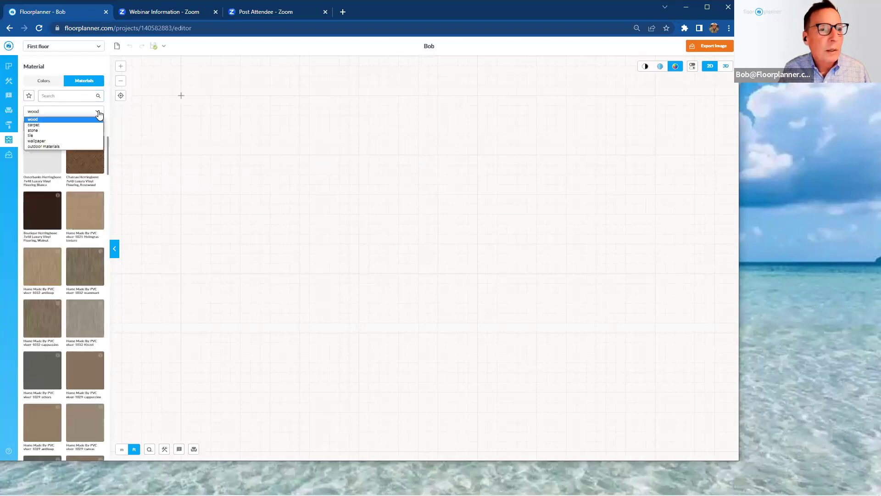
click(90, 147)
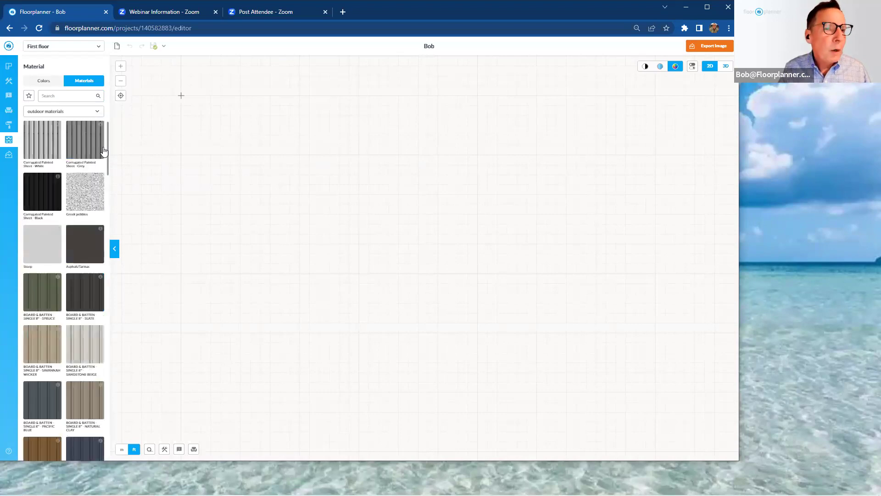
drag(108, 156, 120, 396)
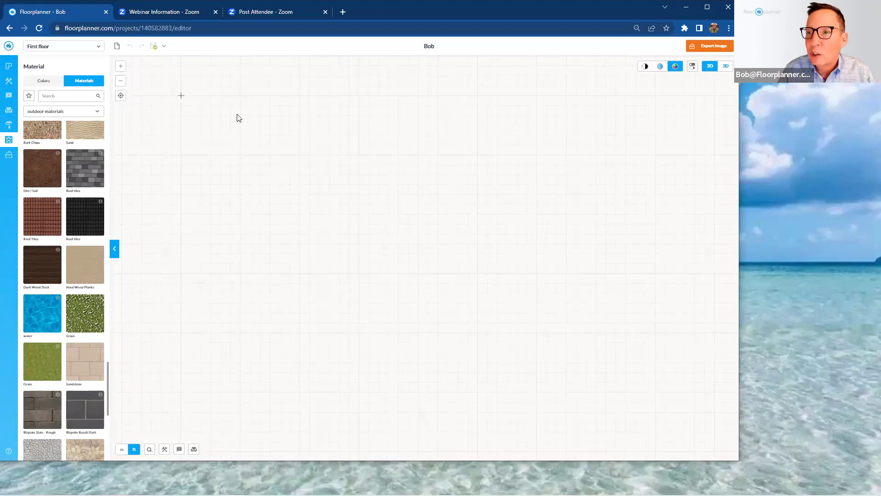
Review the project's exports and the list of keyboard shortcuts
click(9, 156)
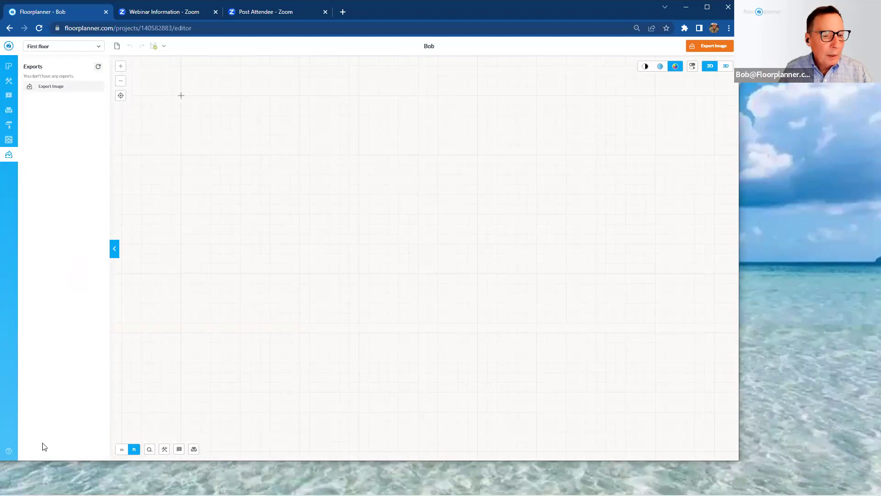
click(8, 451)
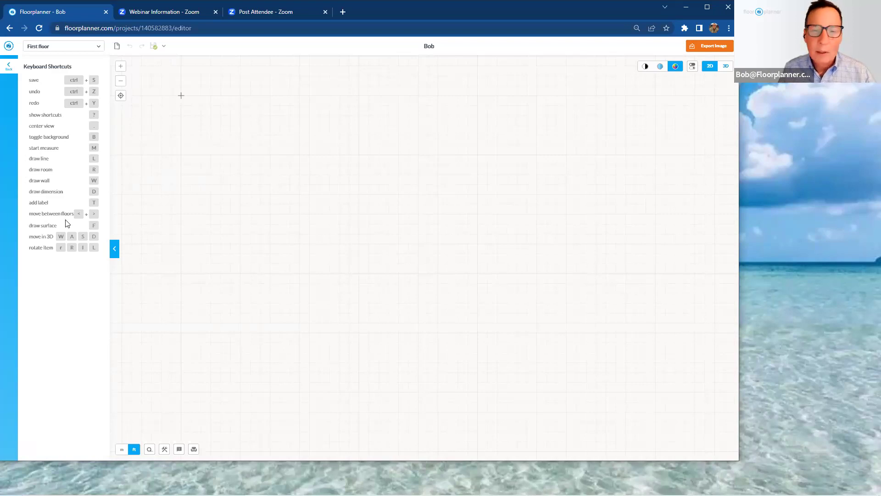
click(9, 67)
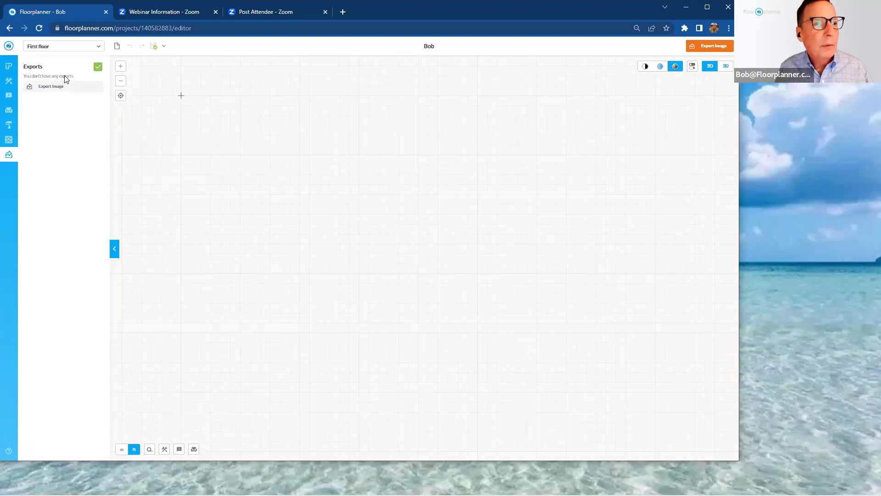
Load Attachment-1.jpeg as the first floor's background image
click(9, 84)
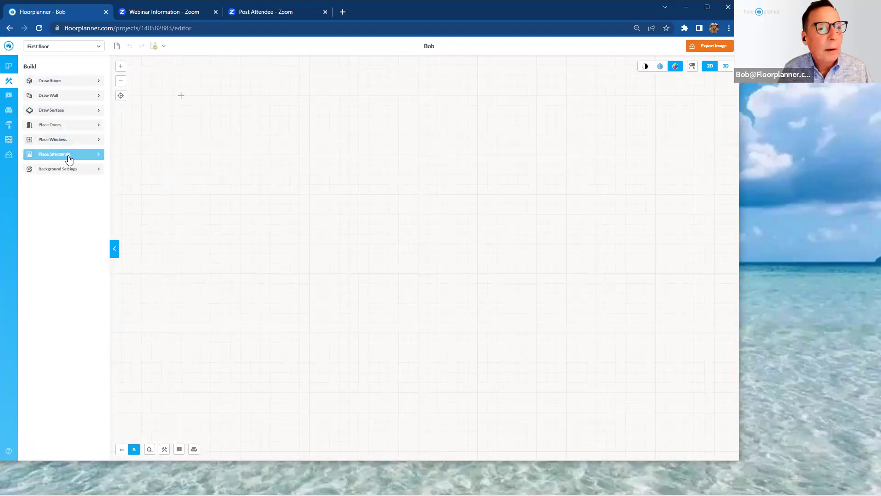
click(71, 169)
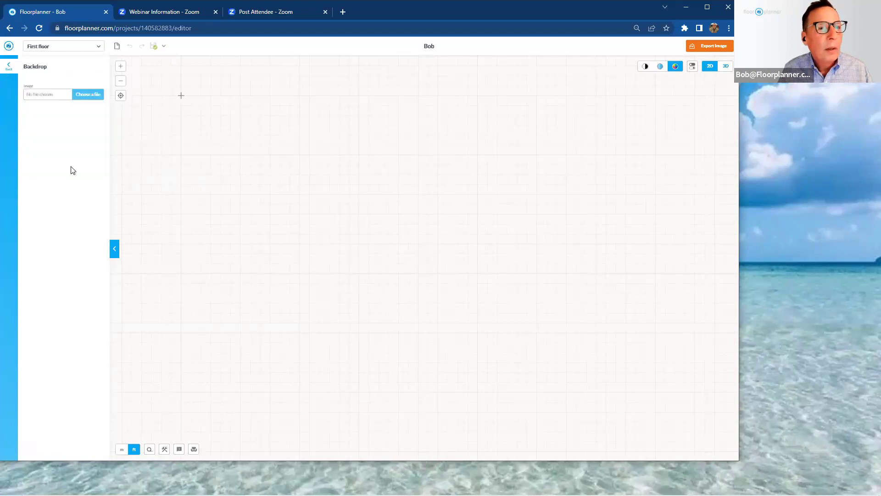
click(92, 100)
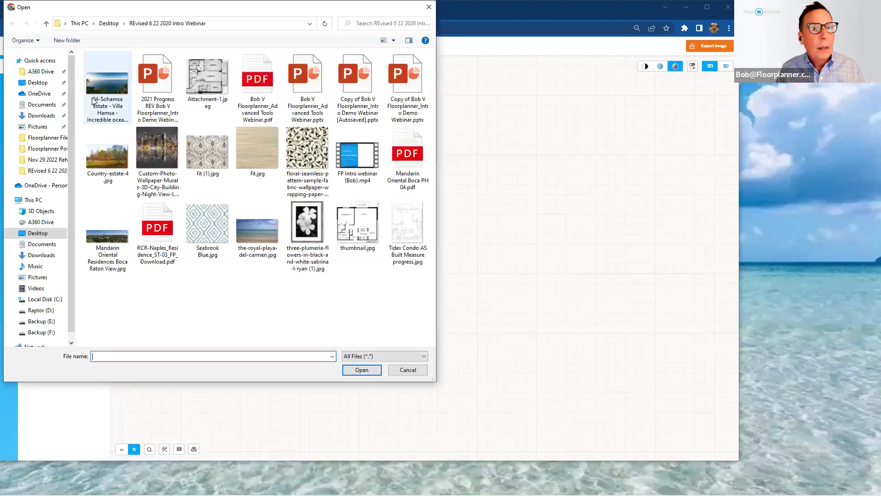
click(217, 84)
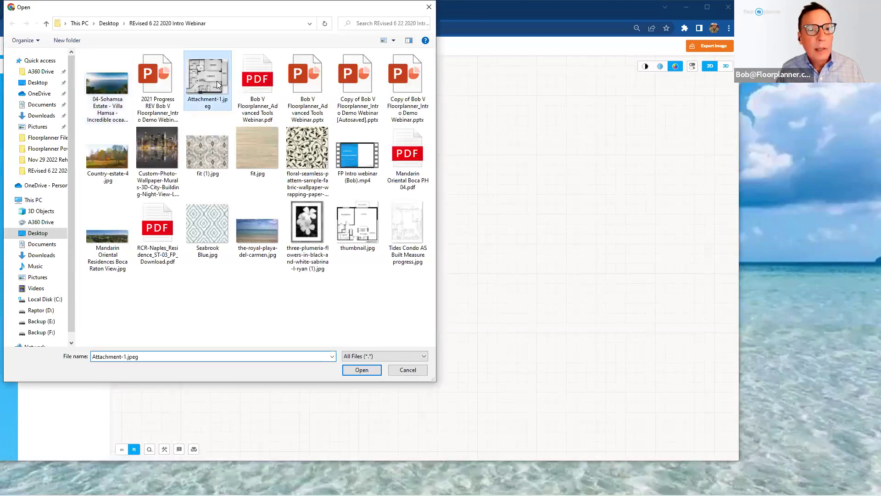
click(377, 371)
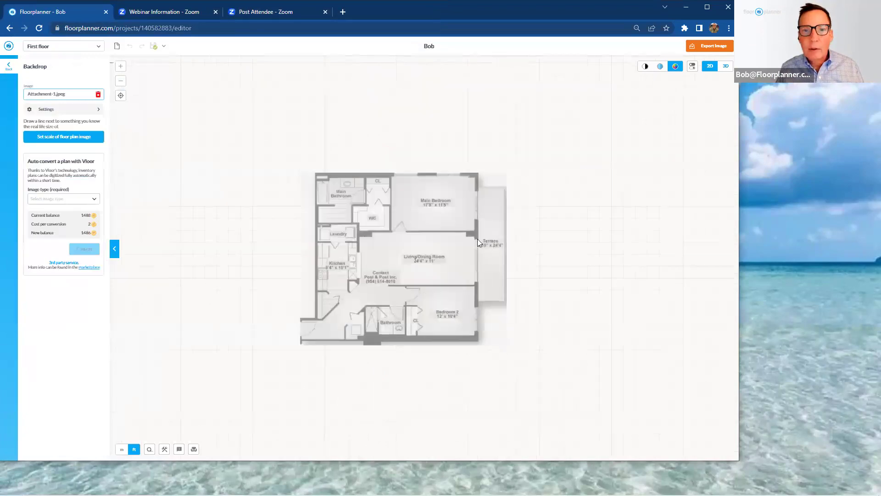
Set the backdrop's scale with a line across the Living/Dining Room, from the Main Bedroom wall to the Bedroom 2 wall, 11 feet long
scroll(412, 229, up, 6)
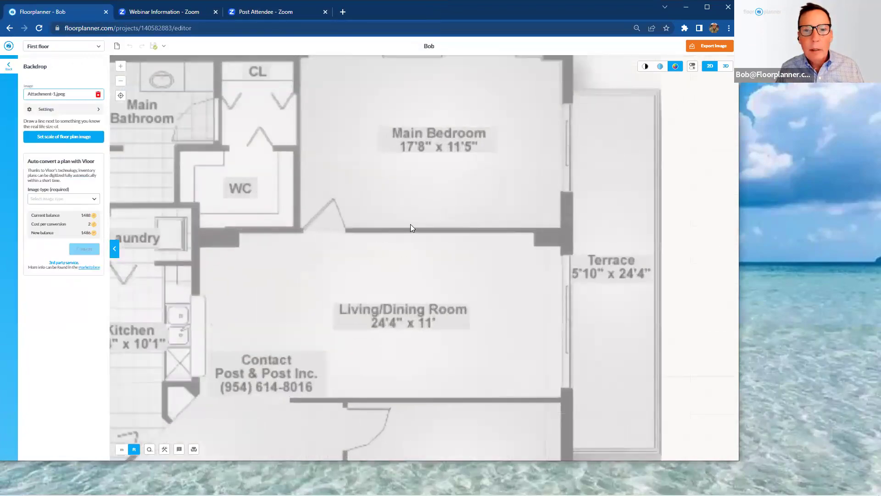
scroll(411, 225, down, 6)
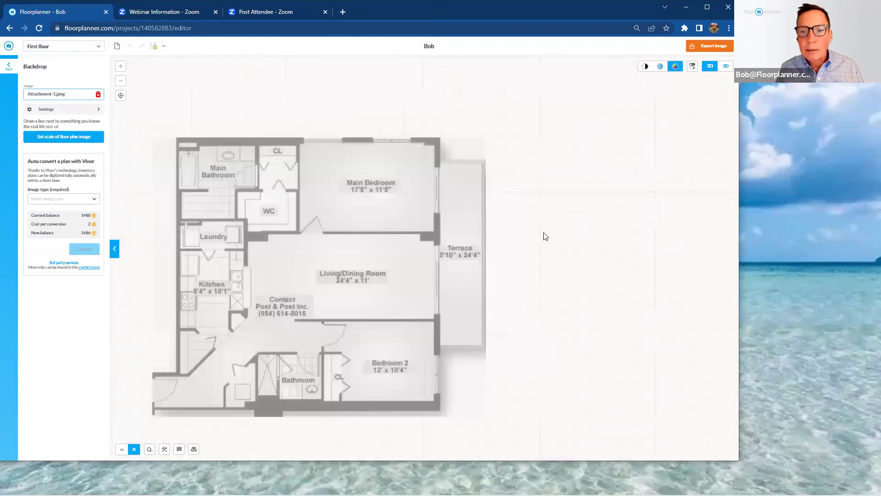
scroll(493, 262, up, 2)
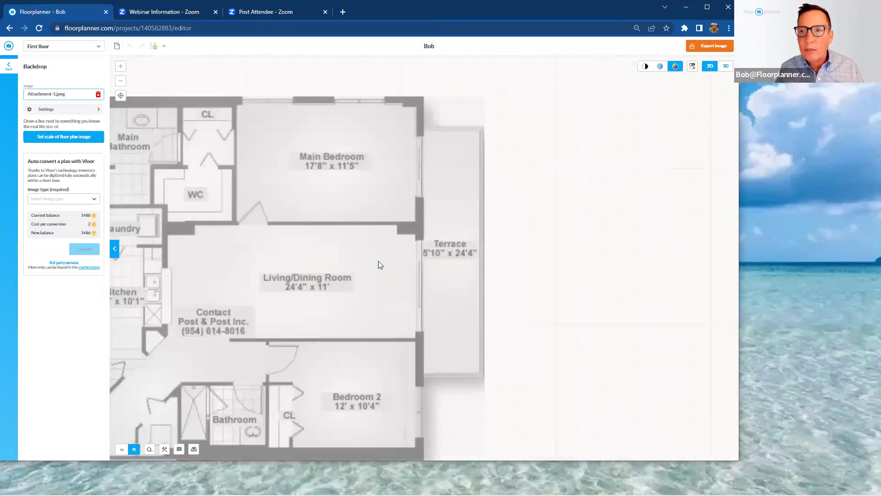
drag(545, 279, 461, 225)
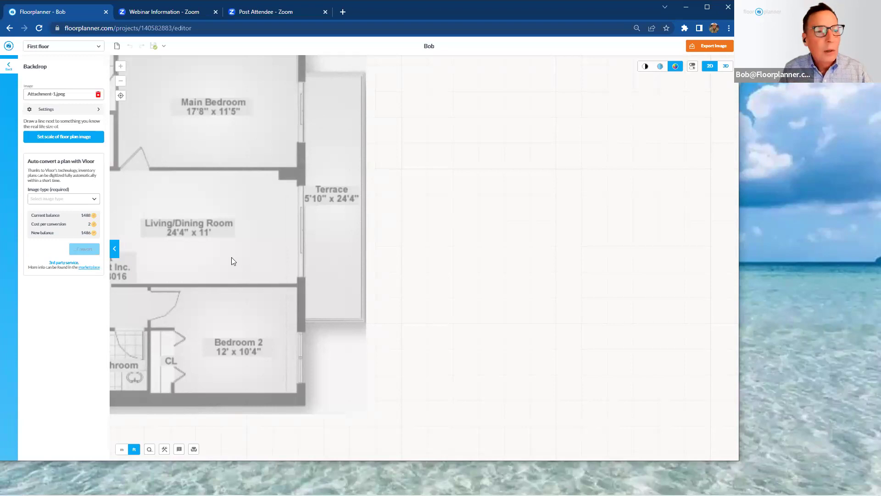
click(85, 142)
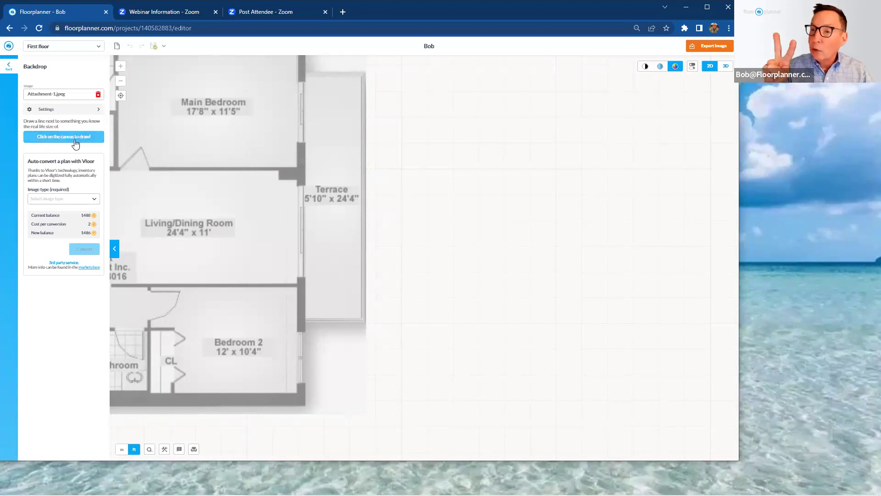
click(259, 171)
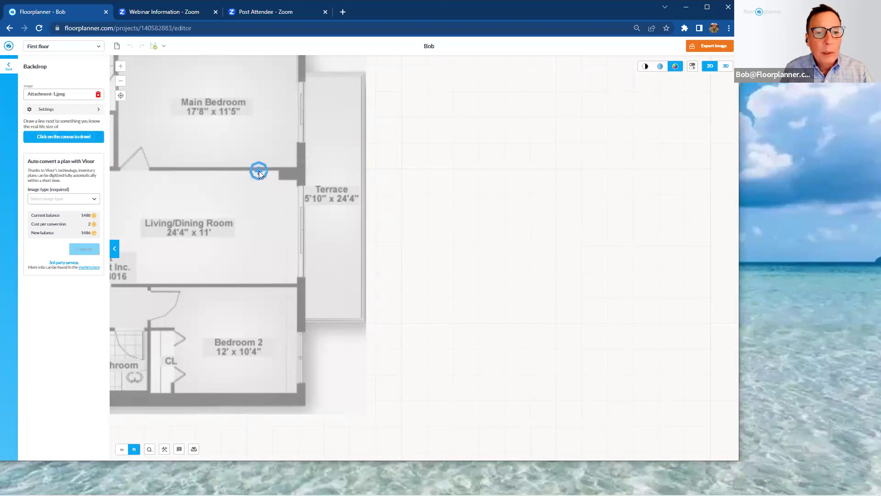
scroll(261, 287, up, 2)
scroll(260, 287, up, 1)
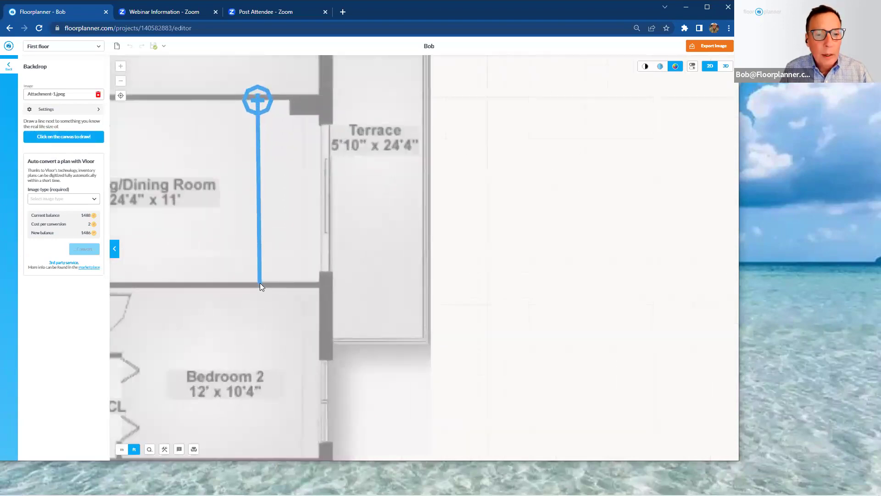
click(257, 285)
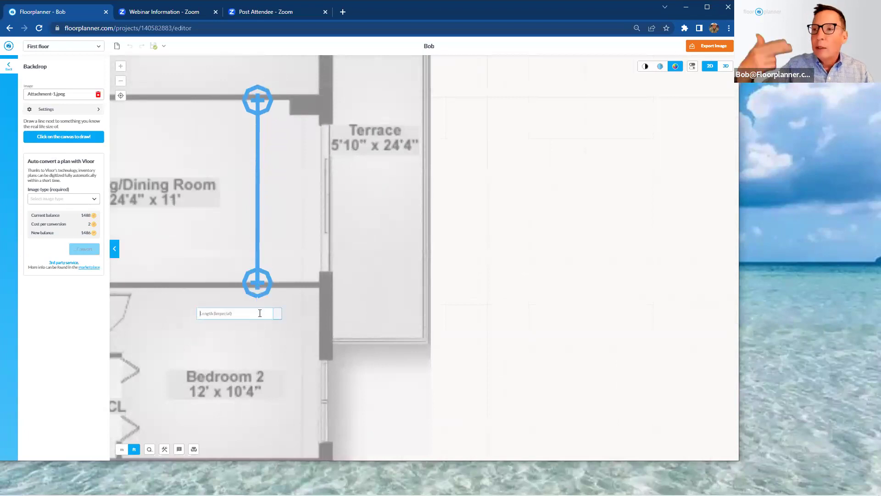
text(11)
key(Return)
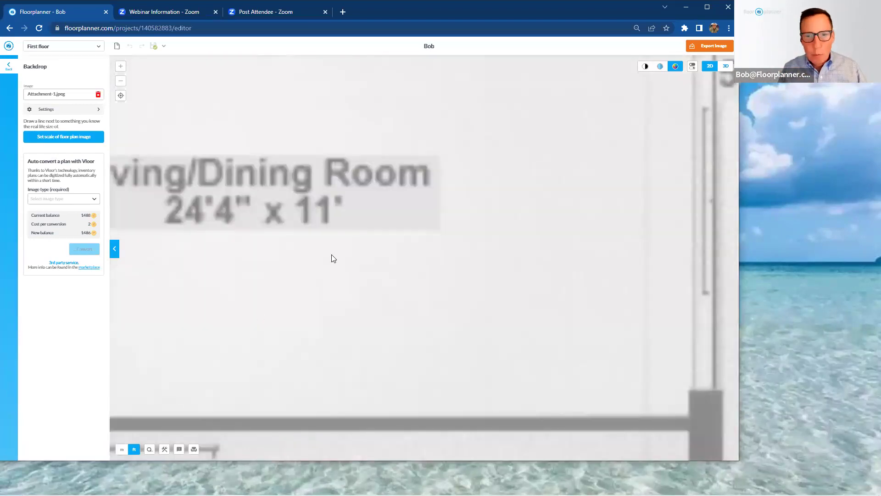
Redo the backdrop's scale with a new 11-foot line across the Living/Dining Room, placing its end point precisely on the Bedroom 2 wall
scroll(332, 257, down, 5)
scroll(342, 255, up, 3)
scroll(342, 255, up, 1)
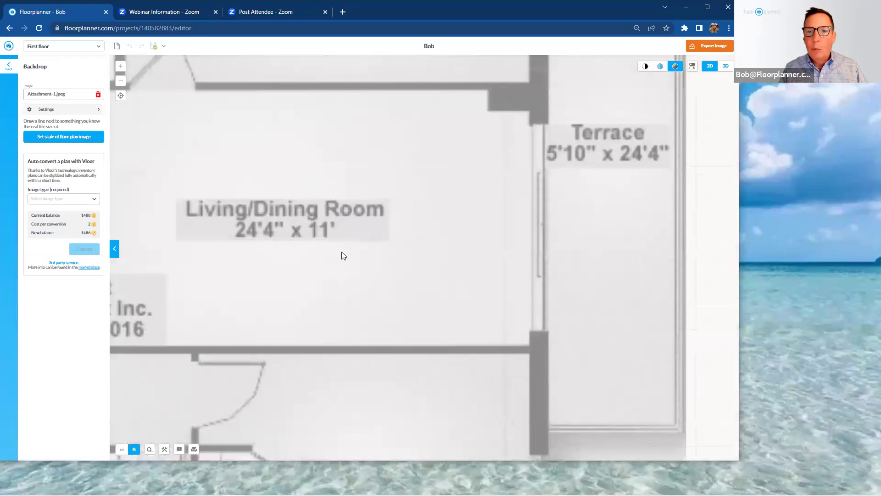
scroll(342, 256, down, 1)
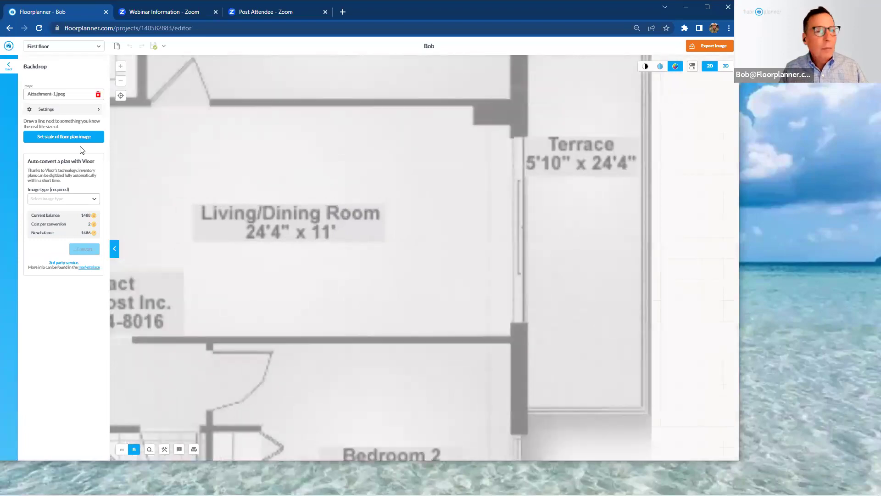
click(69, 138)
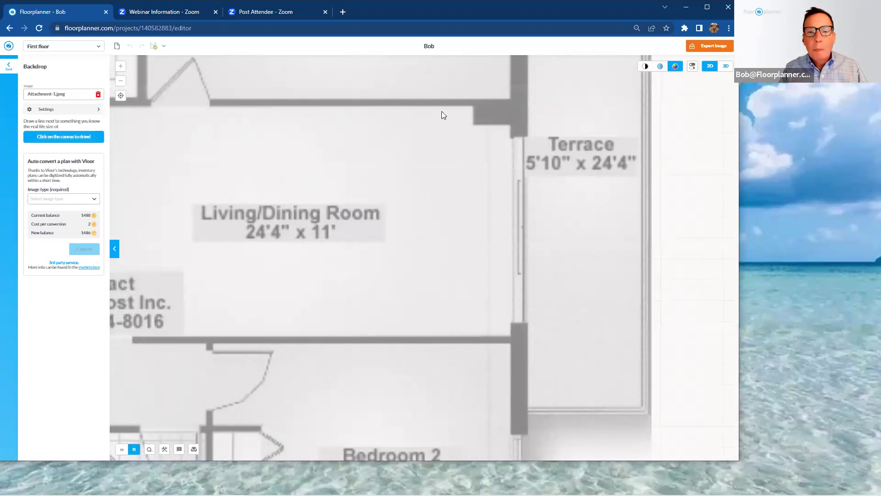
mouse_move(439, 109)
mouse_down()
mouse_move(441, 340)
mouse_move(445, 334)
mouse_move(455, 296)
mouse_move(411, 263)
mouse_move(399, 306)
mouse_move(435, 336)
mouse_up()
scroll(443, 335, up, 2)
scroll(441, 341, up, 3)
click(429, 367)
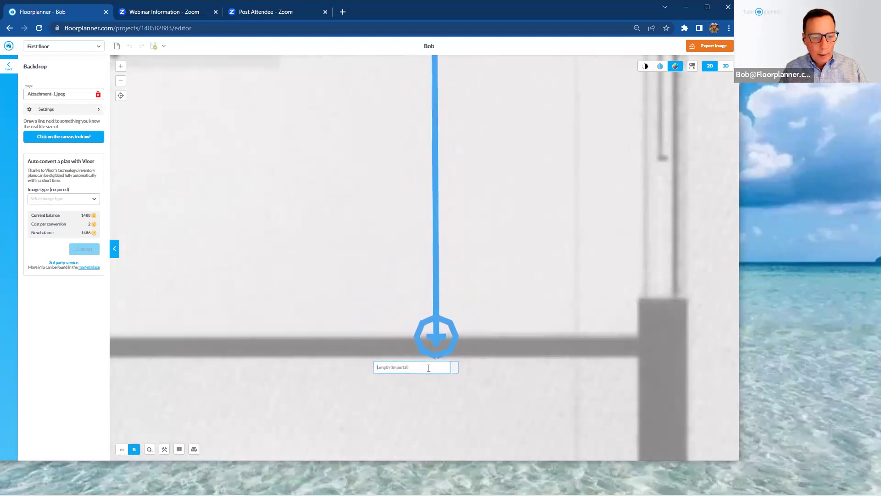
text(11)
key(Return)
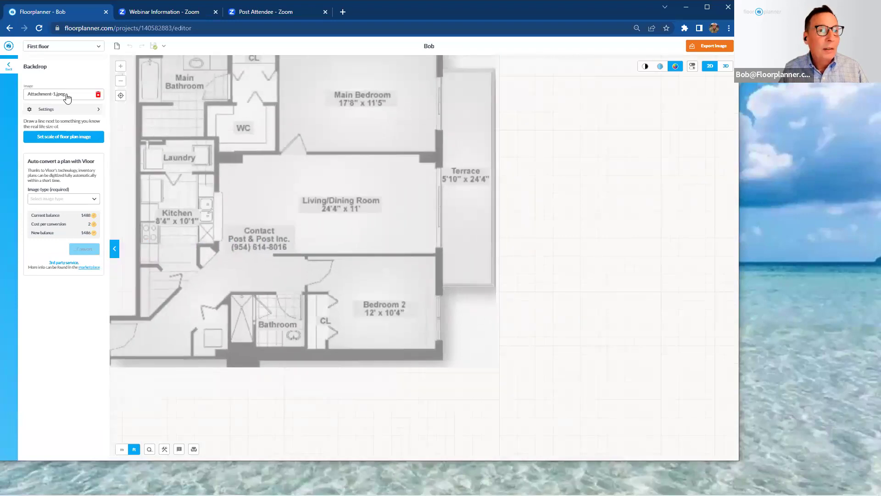
Leave the backdrop settings, clear the Ethan Allen brand filter in the objects library and search for sofa
click(8, 66)
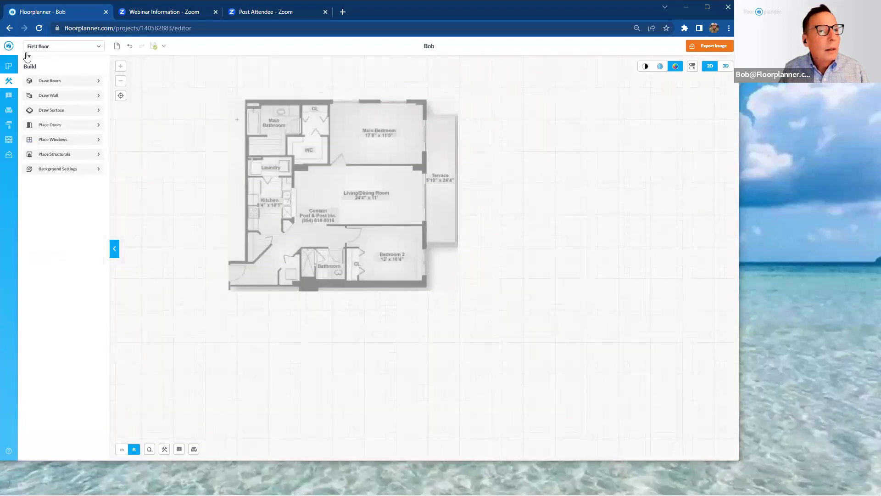
click(10, 113)
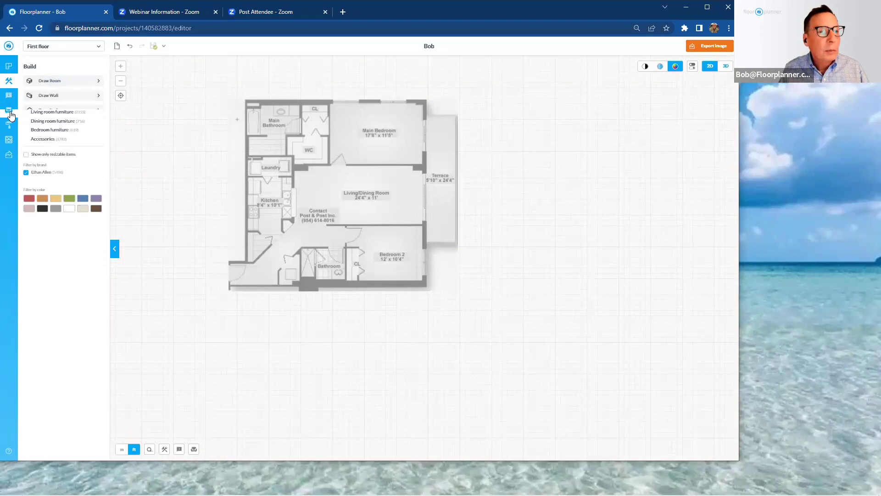
click(26, 173)
click(70, 96)
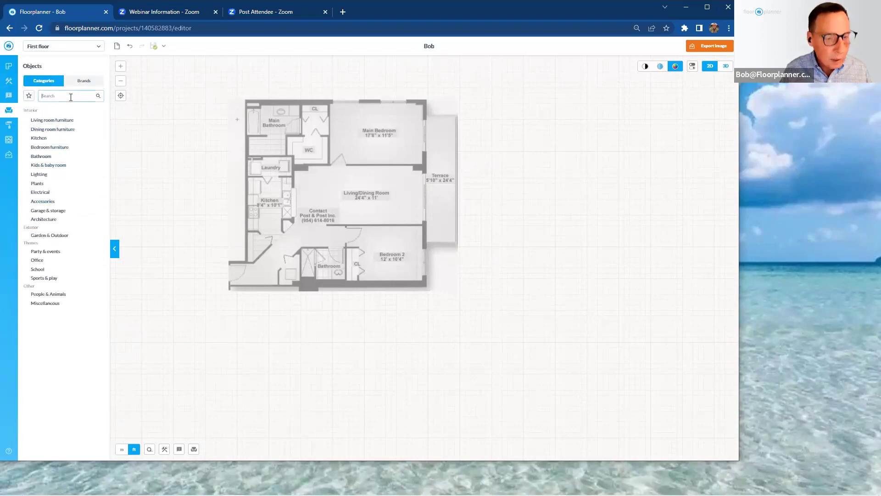
text(l)
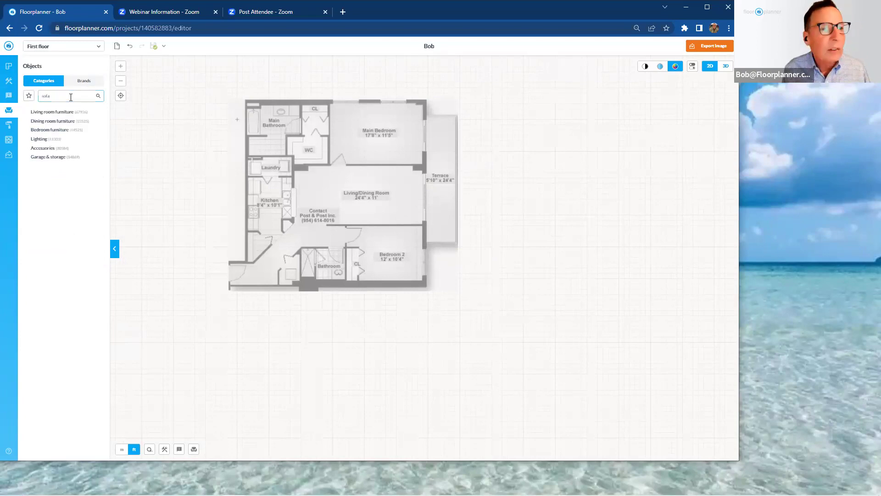
key(Return)
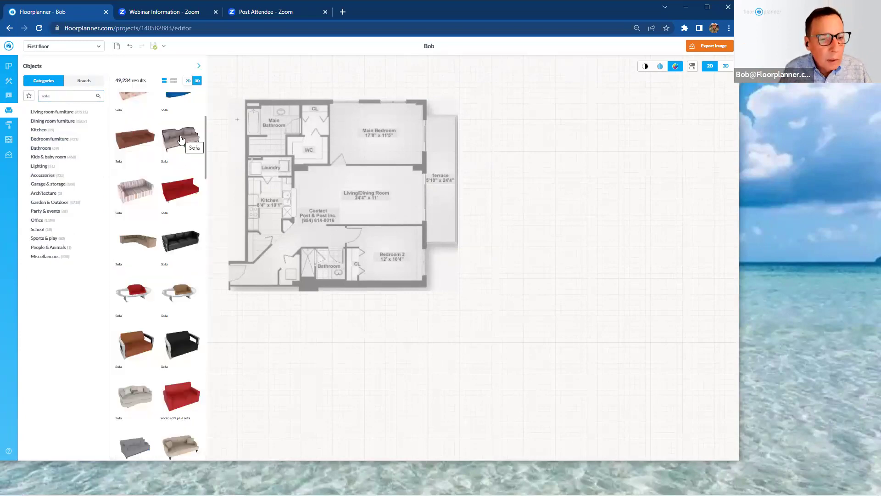
Browse the sofa results and place the Scott Sofa in the Living/Dining Room near the Main Bedroom wall
scroll(179, 156, down, 10)
scroll(177, 169, down, 10)
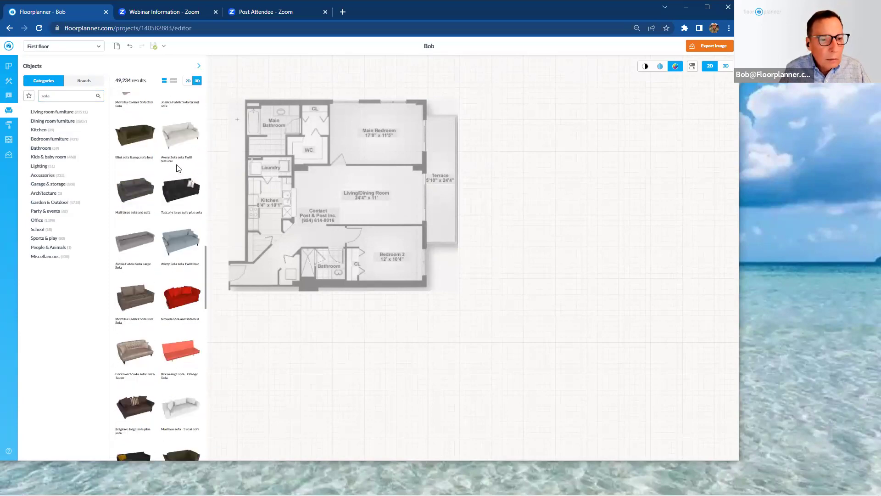
scroll(177, 168, down, 1)
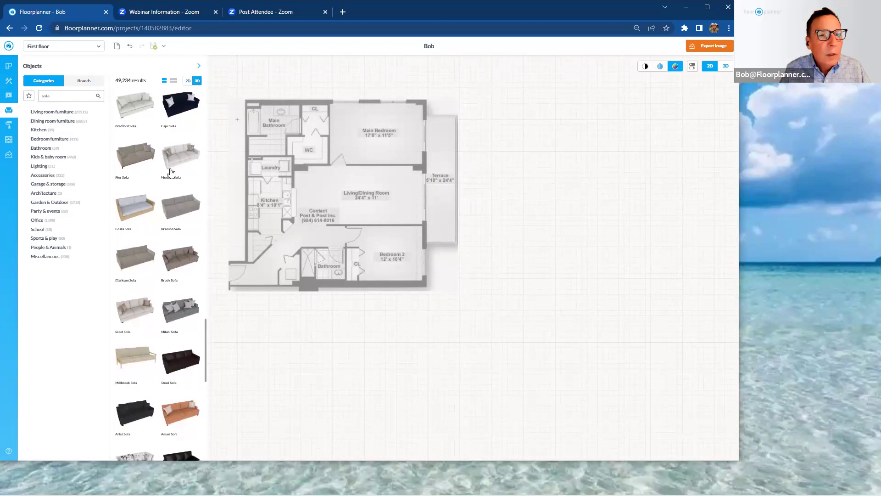
drag(135, 318, 377, 214)
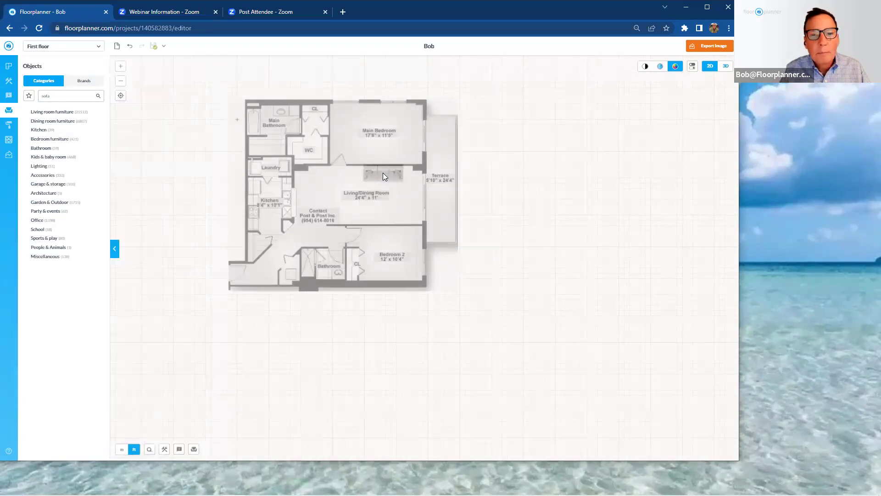
scroll(385, 179, up, 5)
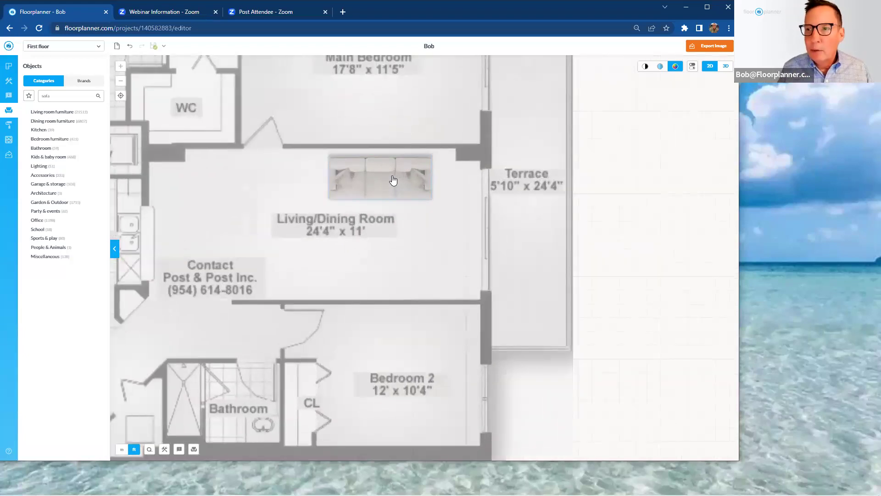
Set the Scott Sofa's width to 82" and length to 36", and move it up against the Main Bedroom wall
click(392, 176)
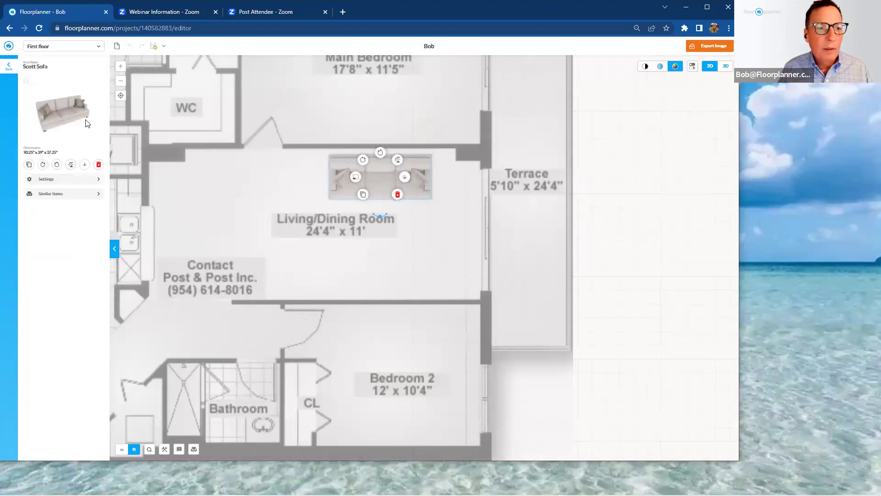
click(52, 185)
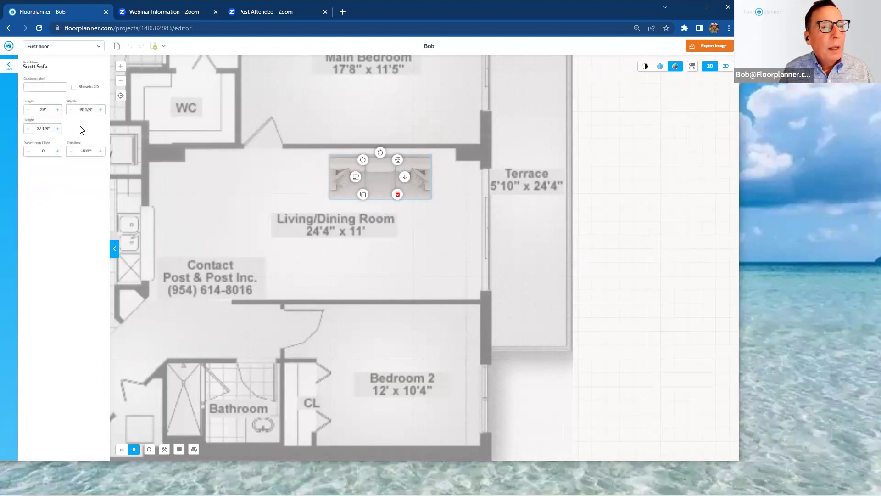
drag(79, 111, 96, 110)
text(82)
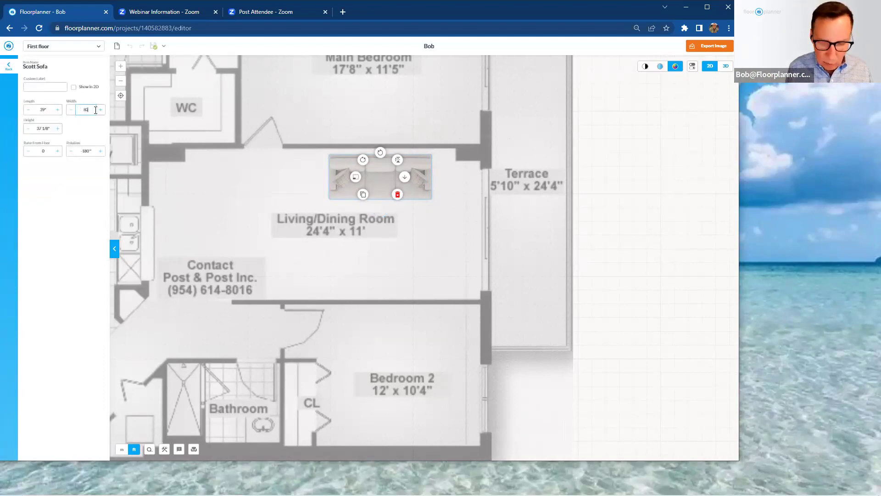
drag(37, 110, 49, 109)
text(36)
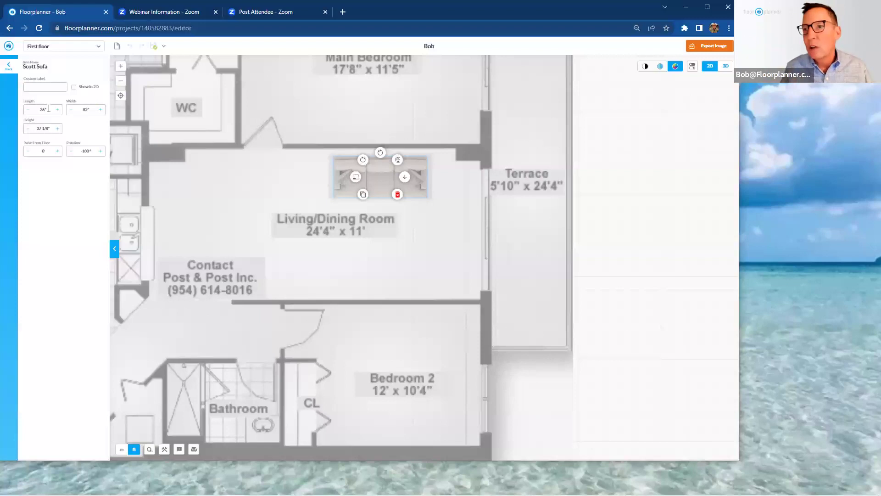
click(396, 246)
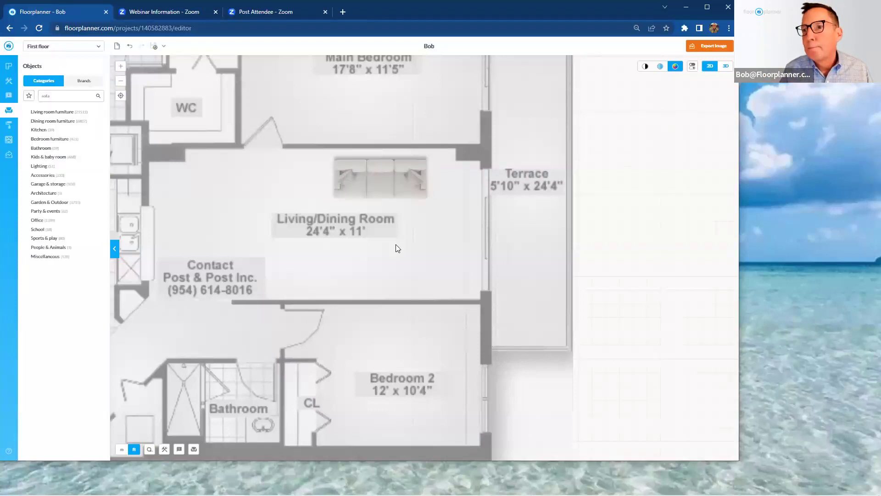
click(379, 197)
drag(387, 183, 391, 182)
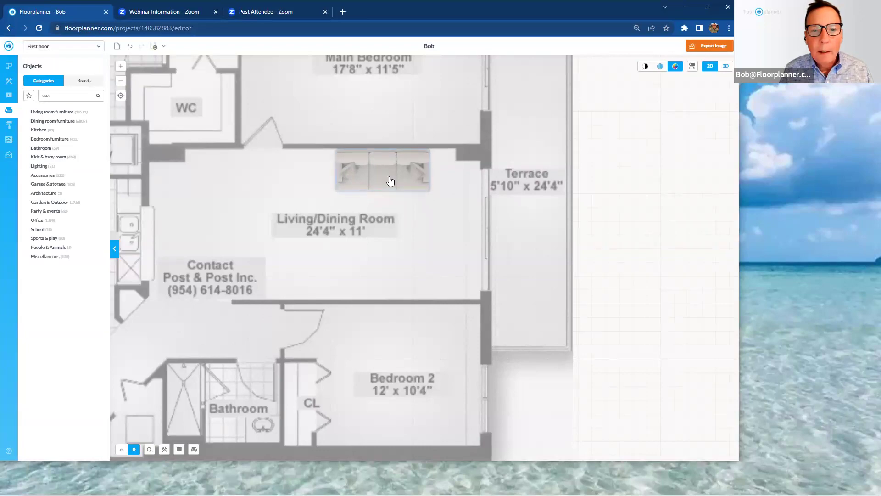
Try rotating the sofa freehand to a steep diagonal angle, and undo the rotation
click(390, 181)
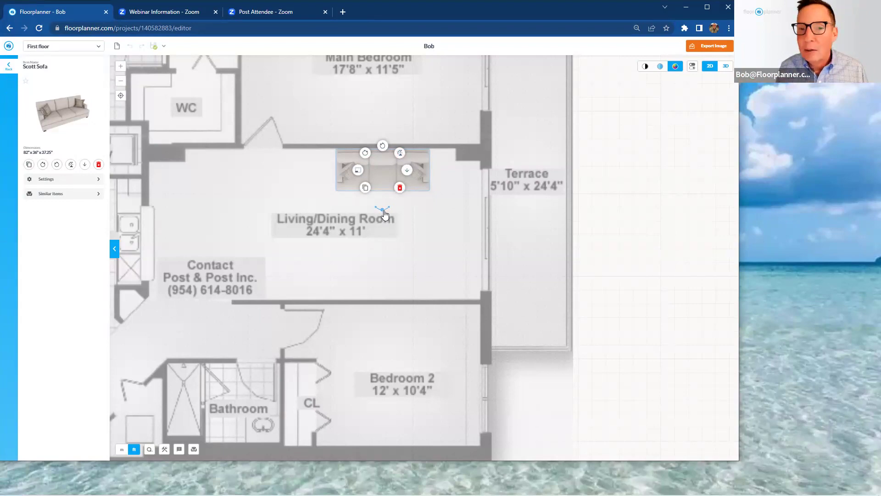
drag(384, 211, 429, 186)
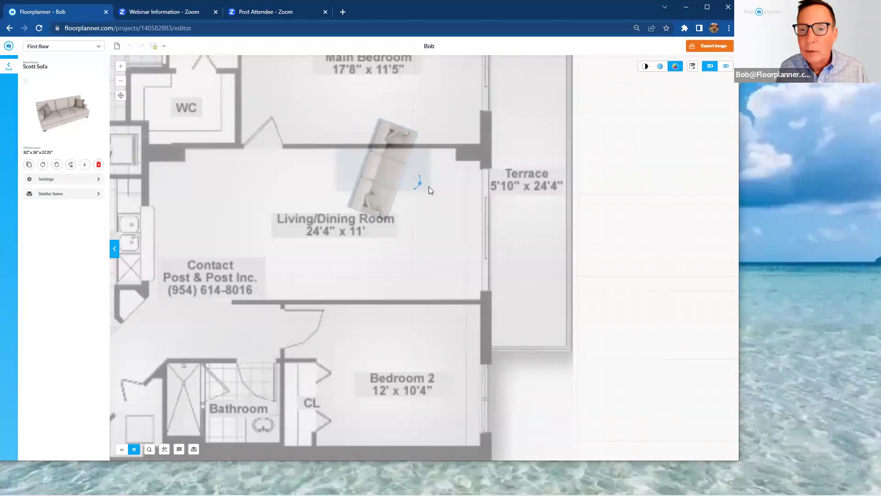
click(245, 184)
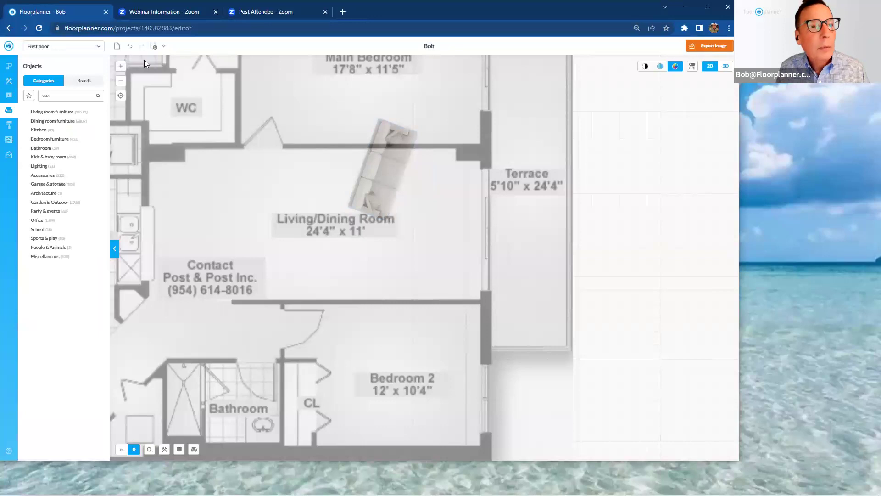
click(130, 51)
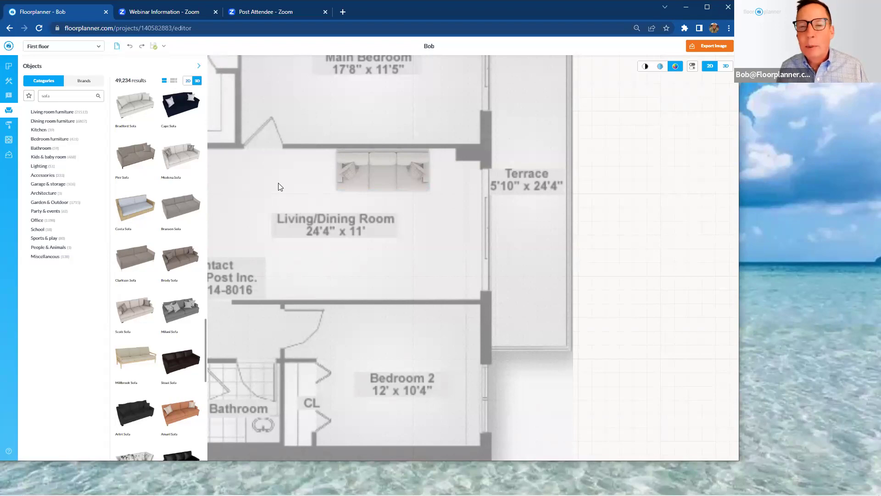
Duplicate the Scott Sofa, rotate the copy to face the original, and place it against the Bedroom 2 wall
click(421, 240)
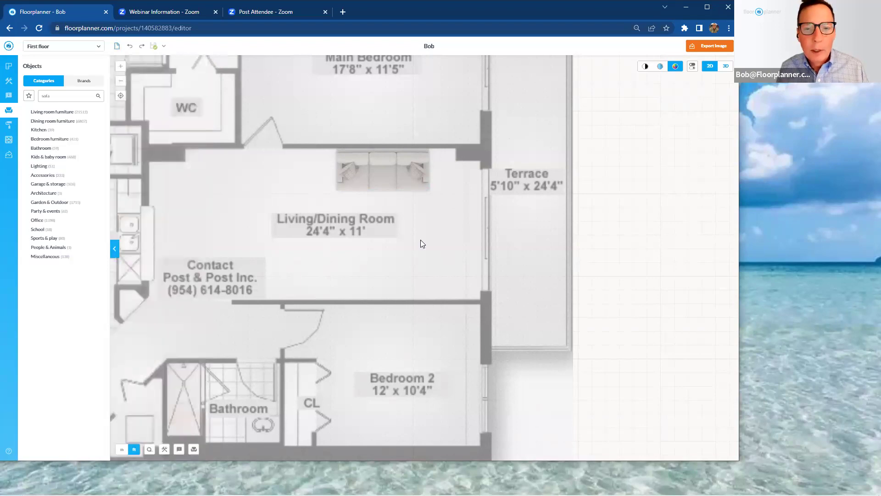
click(384, 185)
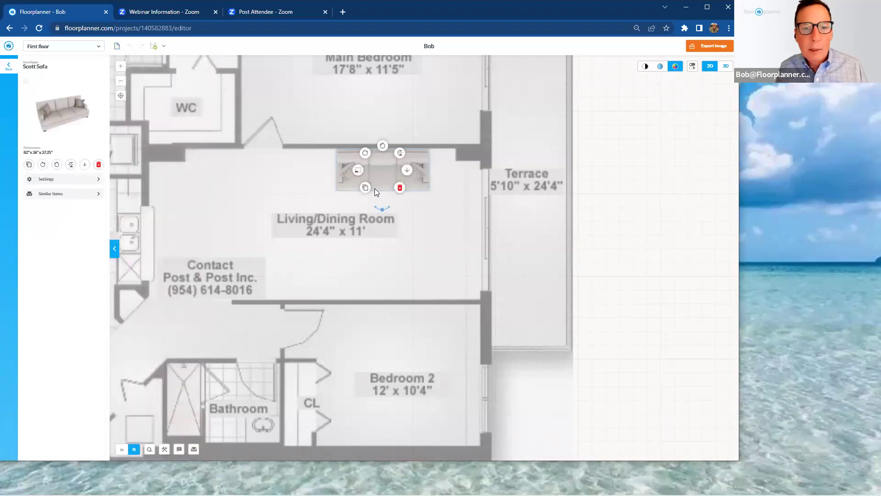
click(365, 188)
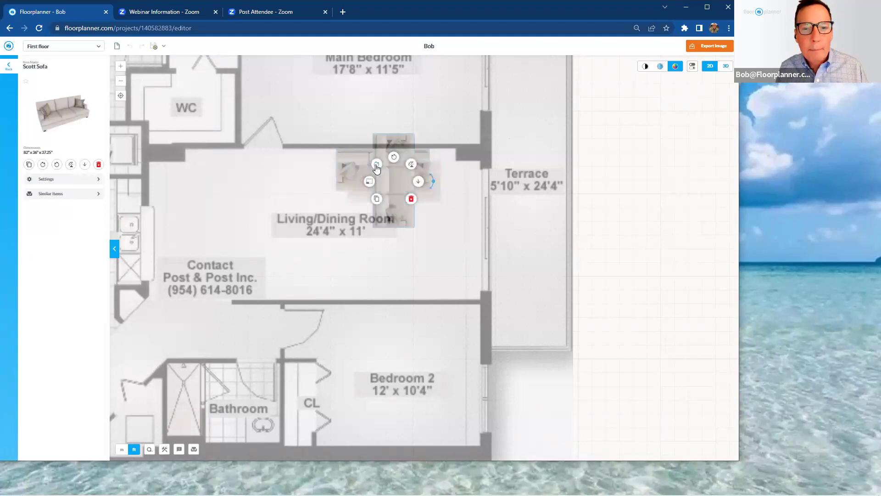
click(418, 231)
drag(397, 186, 387, 278)
Replace the sofa search in the objects library with a search for coffee table
click(46, 95)
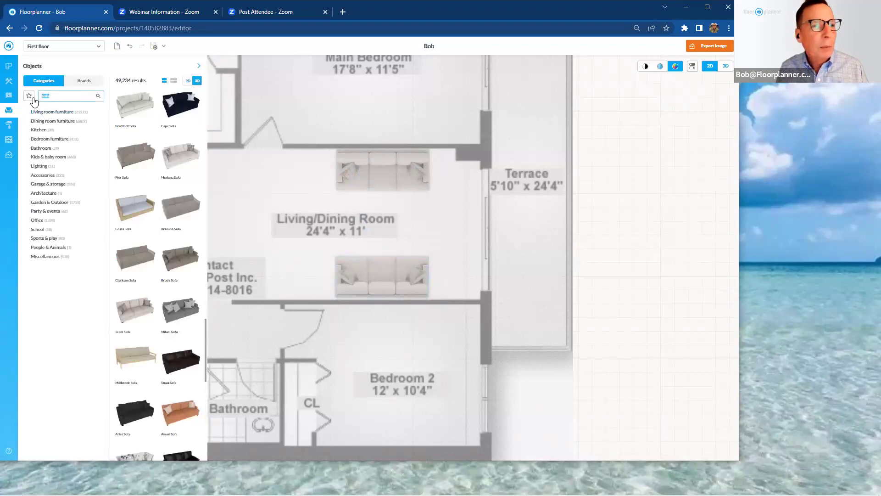
key(BackSpace)
text(coffe)
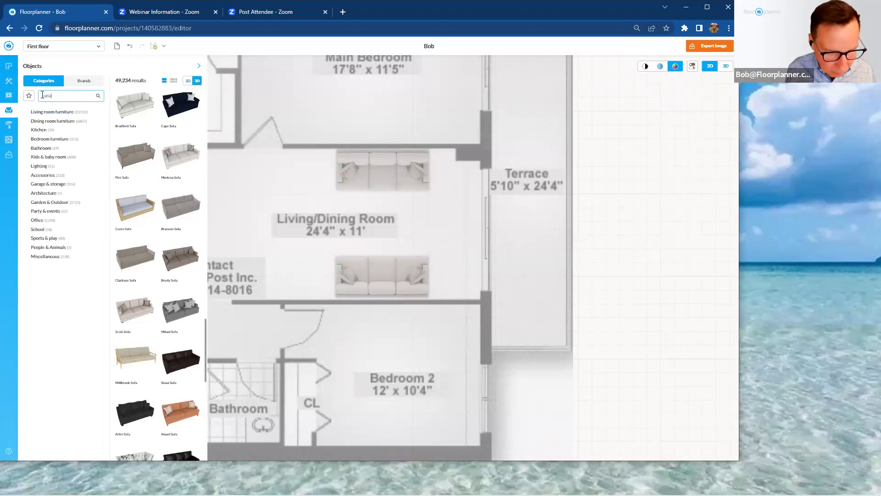
text(e table)
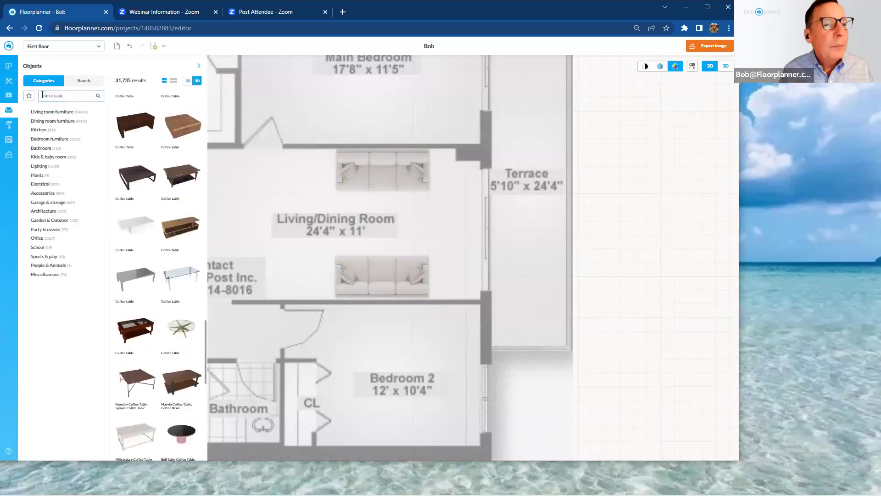
Place the round slatted coffee table between the two sofas and duplicate it, setting the copy beside the first
scroll(159, 260, up, 5)
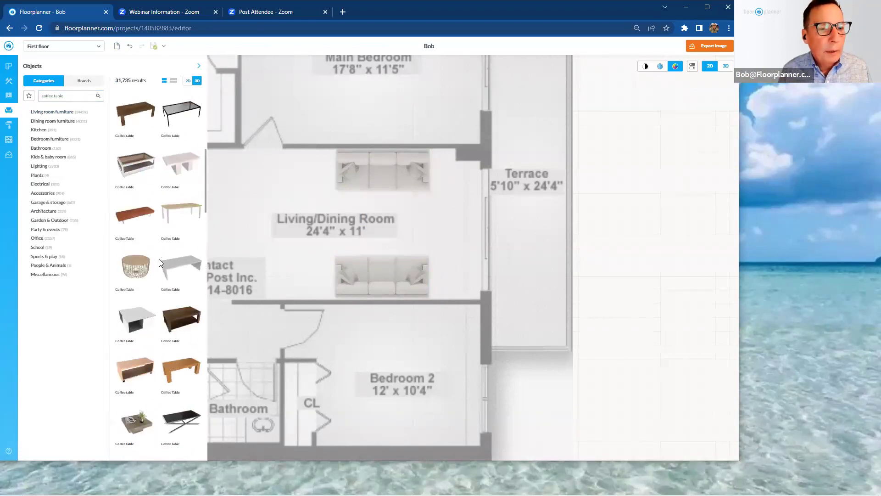
scroll(158, 262, down, 1)
drag(156, 263, 356, 219)
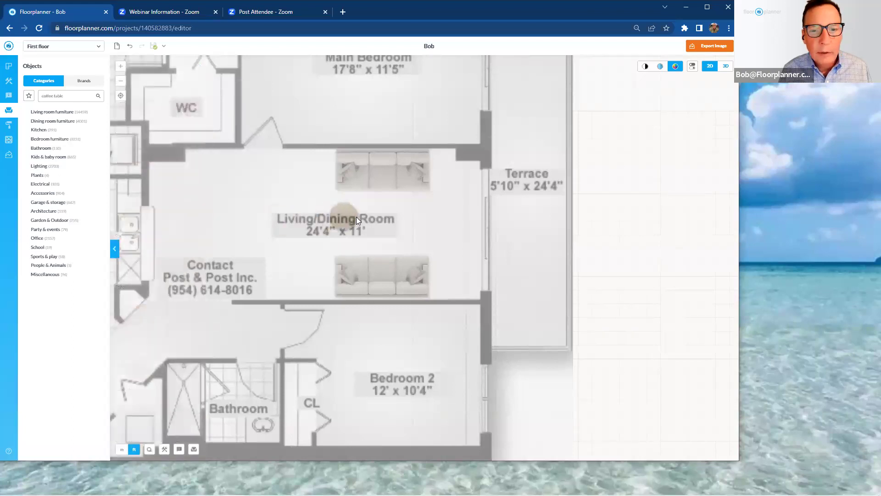
click(406, 223)
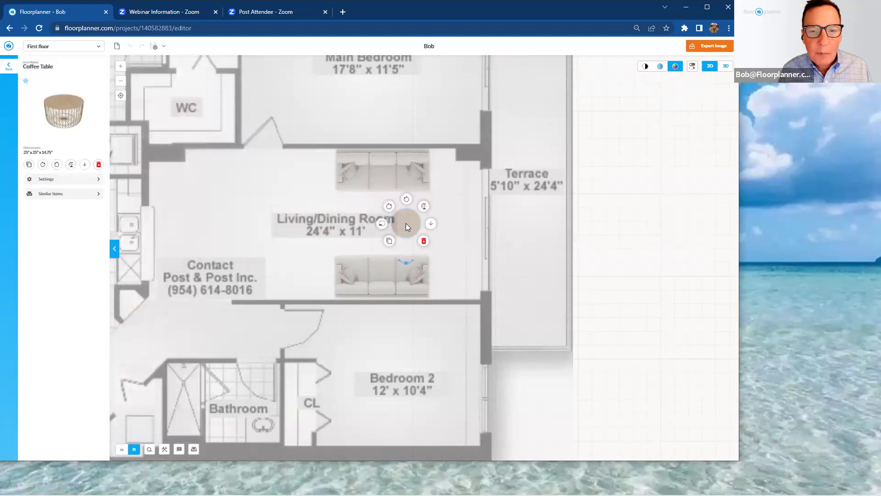
click(389, 242)
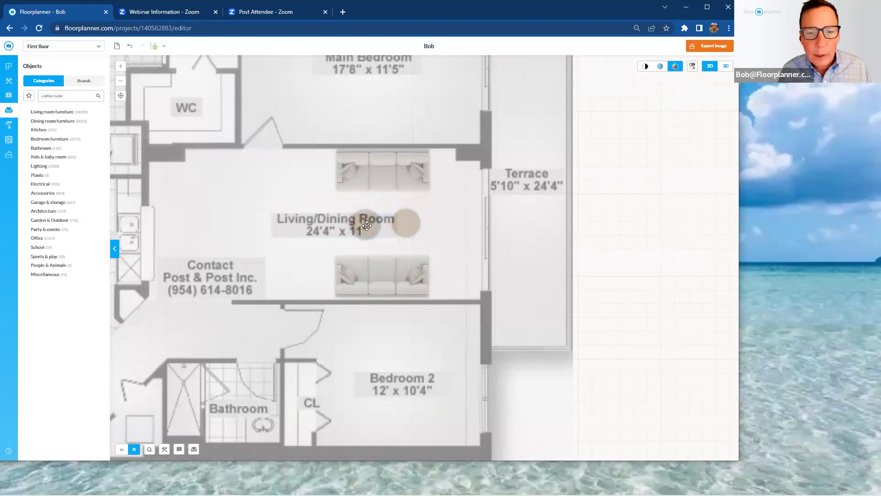
click(365, 224)
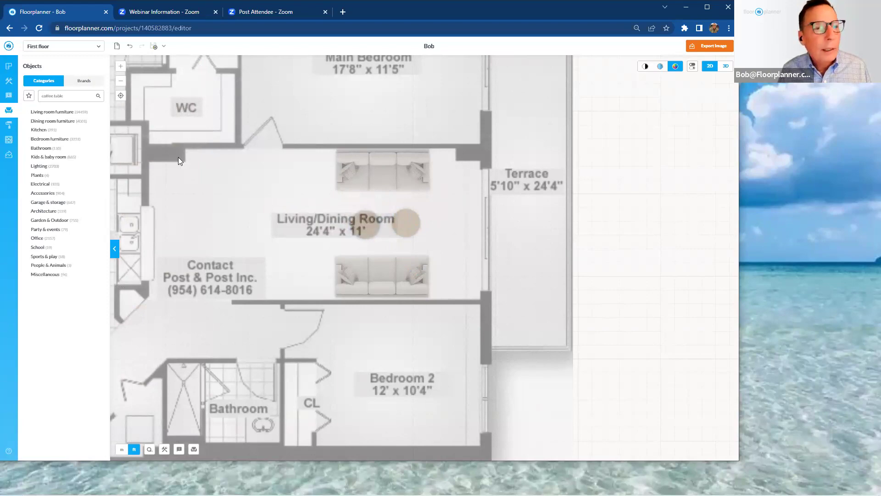
Search the objects library for plant and place the Tropical Plant beside the sofa on the Main Bedroom wall
drag(64, 96, 39, 99)
text(pil)
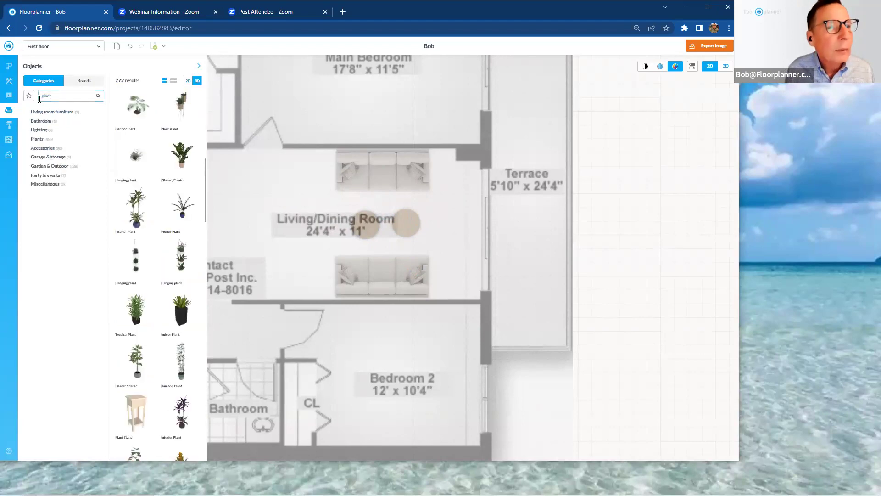
drag(136, 312, 297, 186)
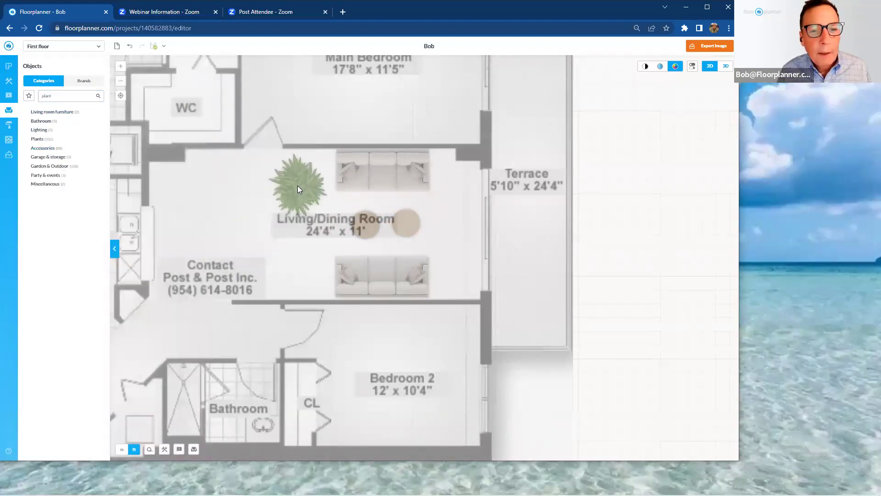
Shrink the Tropical Plant freehand in both directions to about 35" by 34" and deselect it
scroll(298, 185, up, 2)
click(298, 188)
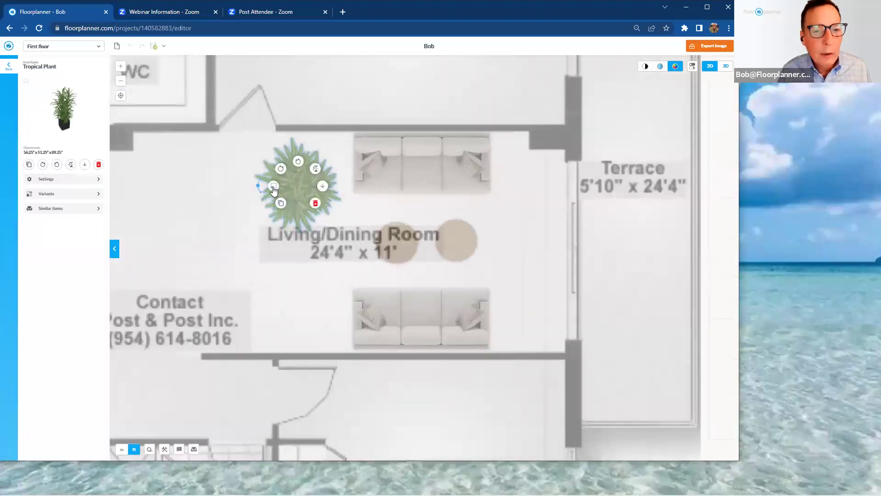
click(274, 187)
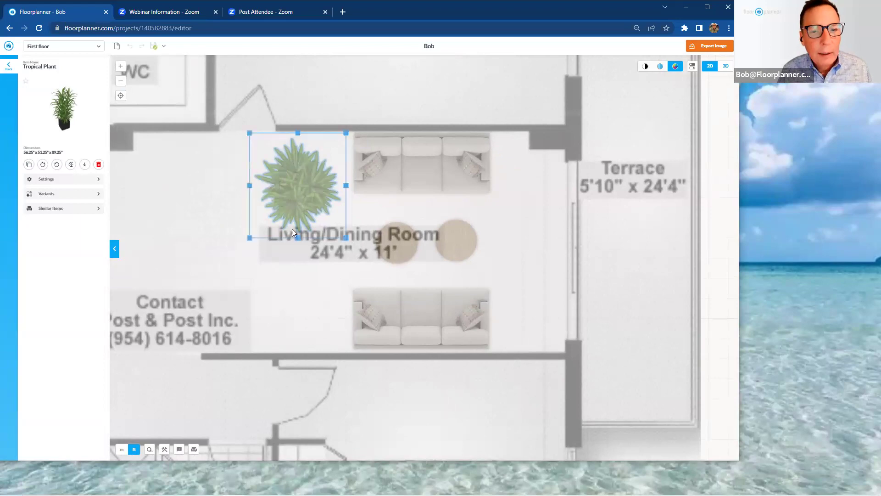
drag(298, 238, 298, 202)
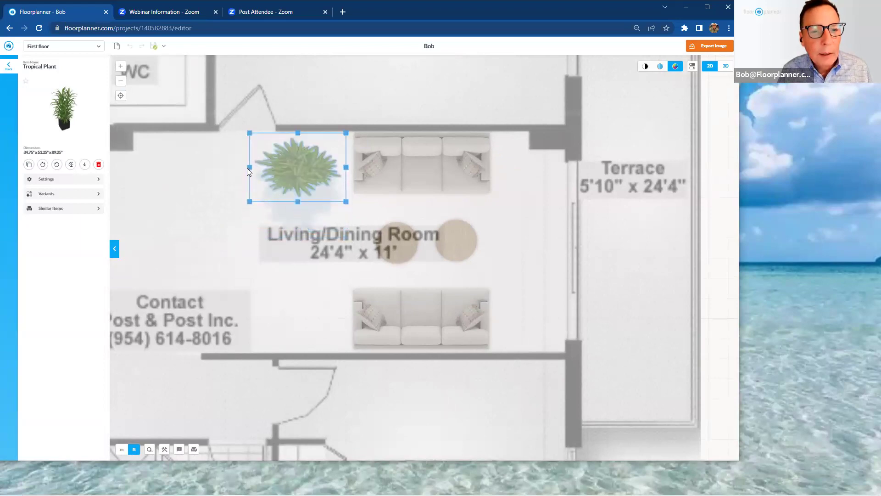
drag(250, 168, 278, 169)
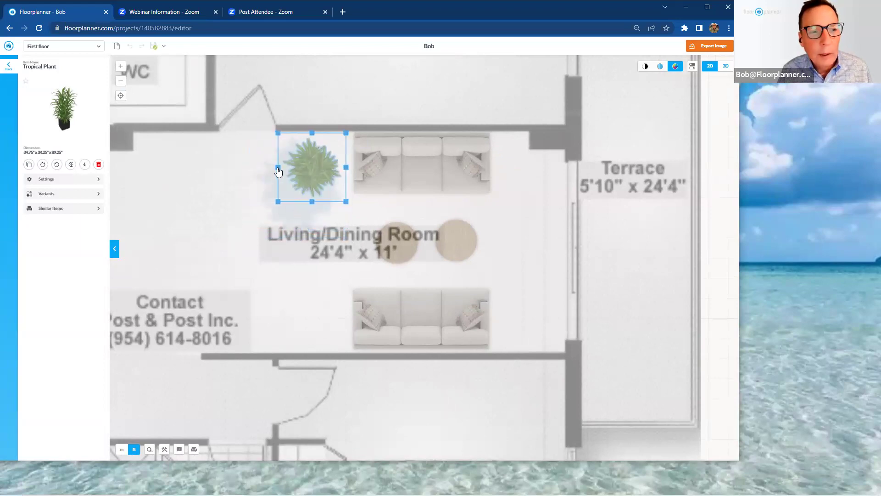
click(198, 203)
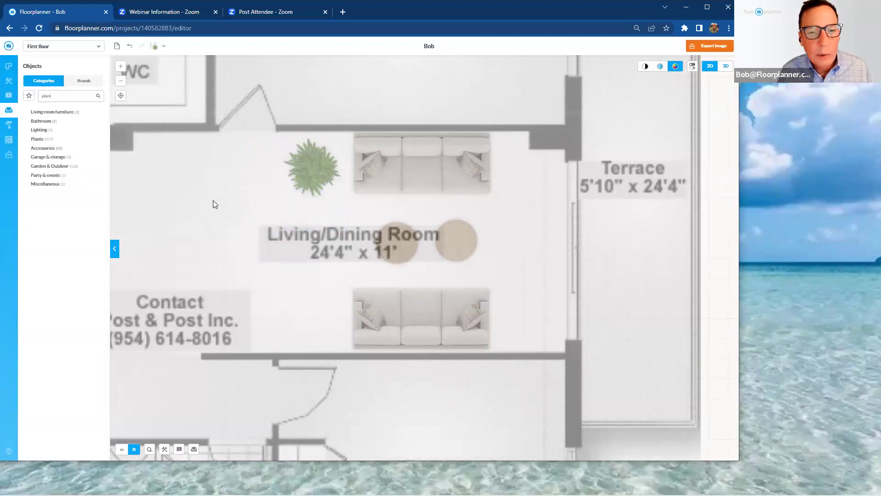
Replace the plant search in the objects library with a search for bookcase
click(62, 96)
drag(61, 96, 40, 99)
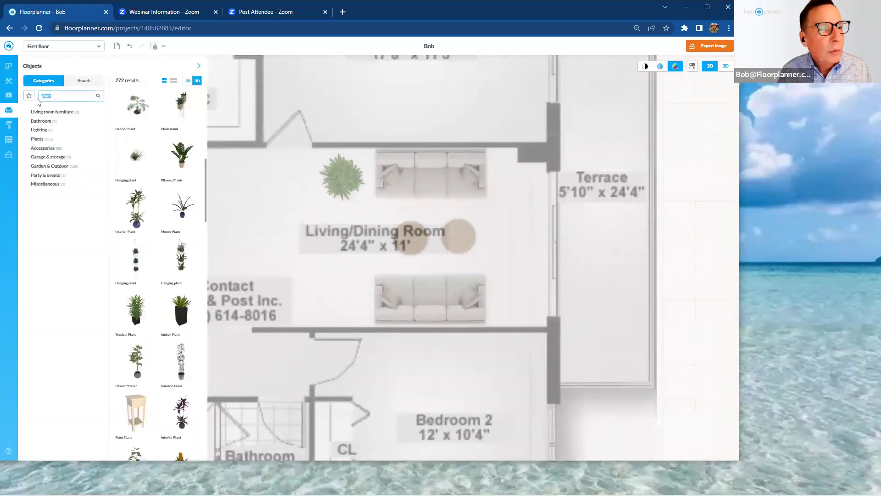
text(bookcase)
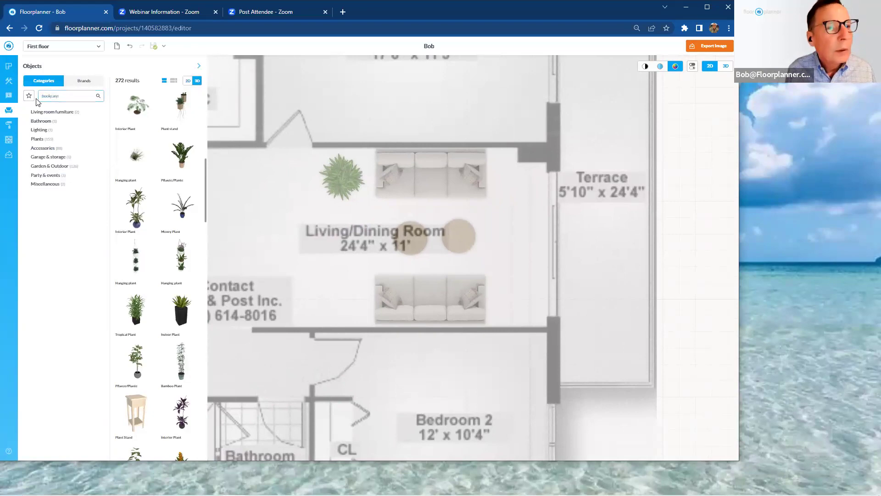
key(Return)
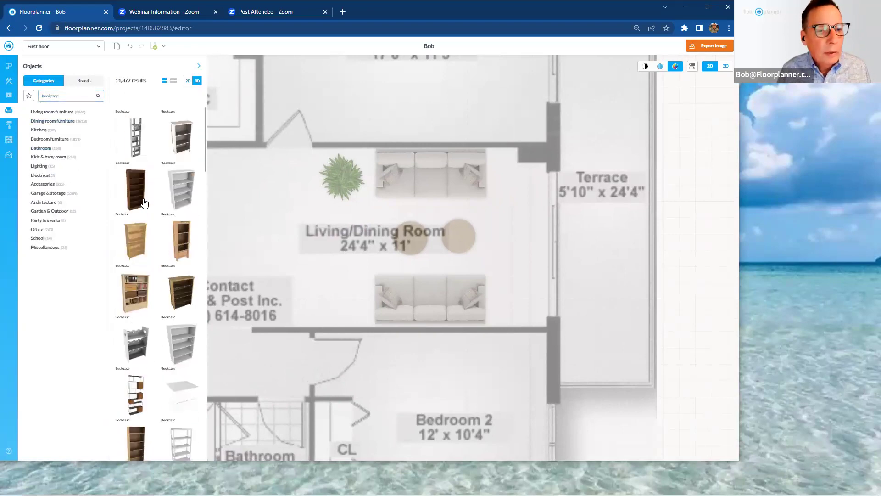
Place the white open-shelf Bookcase beside the lower sofa, rotate it to run lengthwise, and move it toward the Bedroom 2 wall
drag(180, 274, 334, 301)
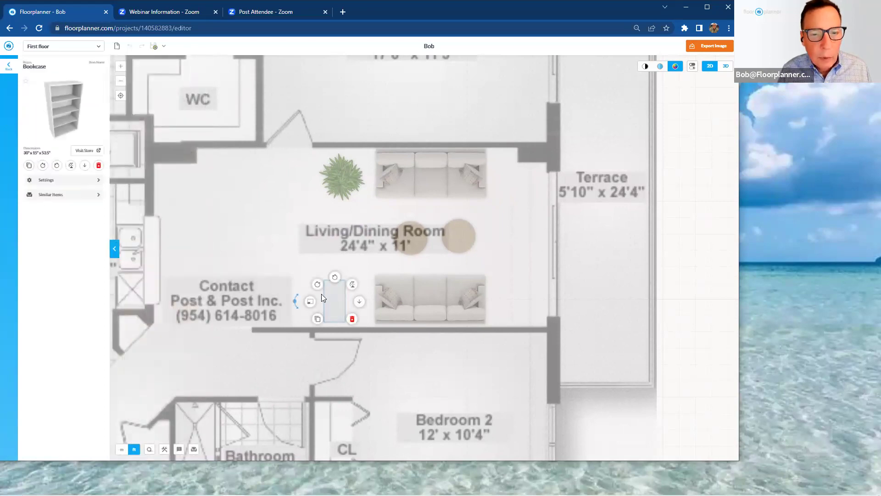
click(321, 288)
click(272, 270)
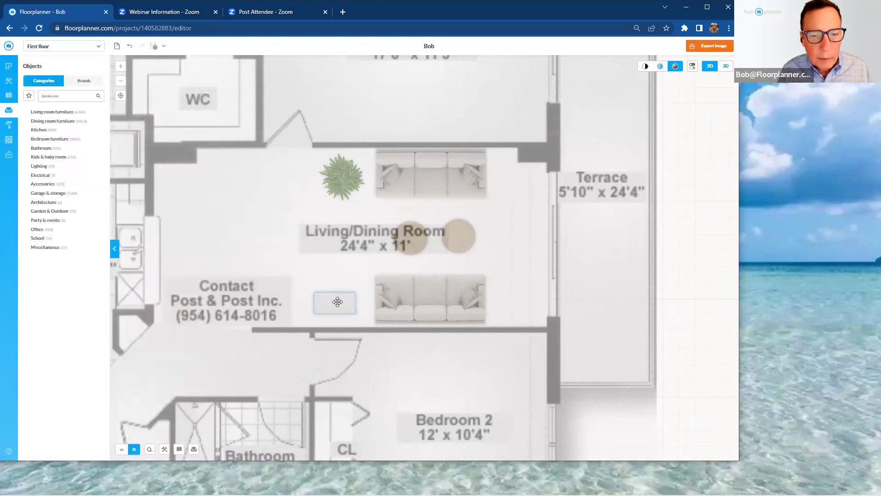
drag(336, 307, 335, 312)
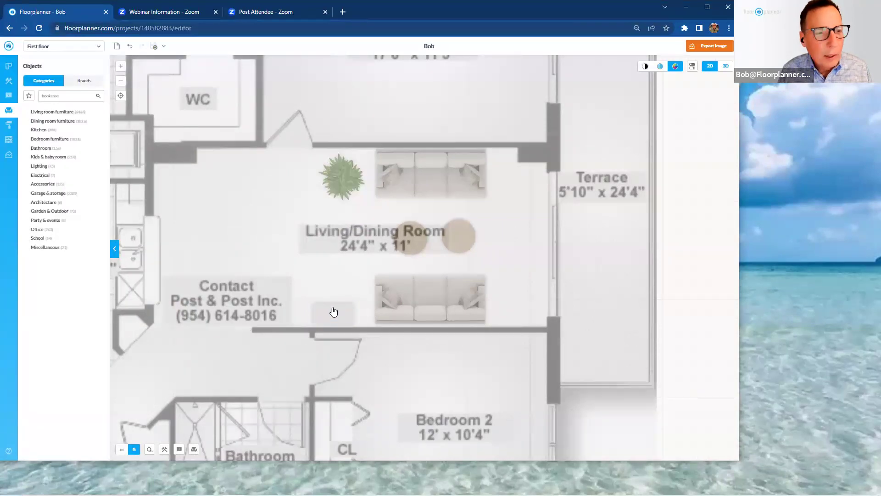
Replace the bookcase search in the objects library with a search for books
drag(73, 95, 39, 101)
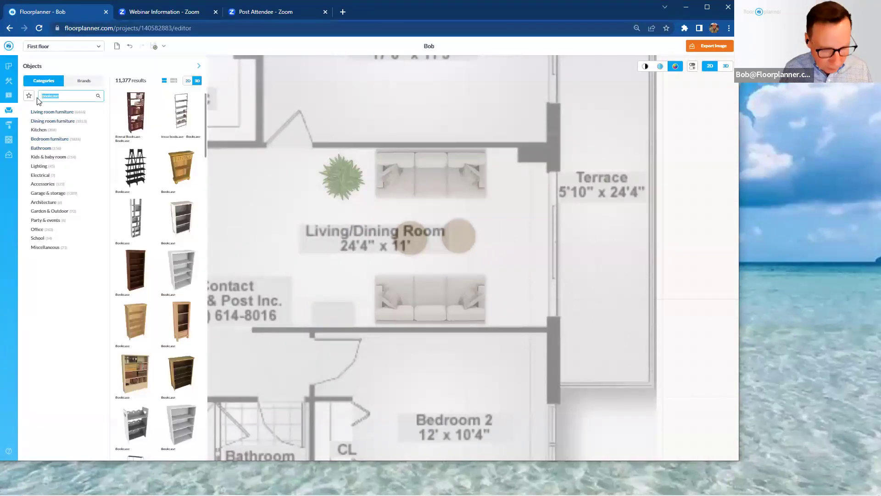
text(s)
text(ook)
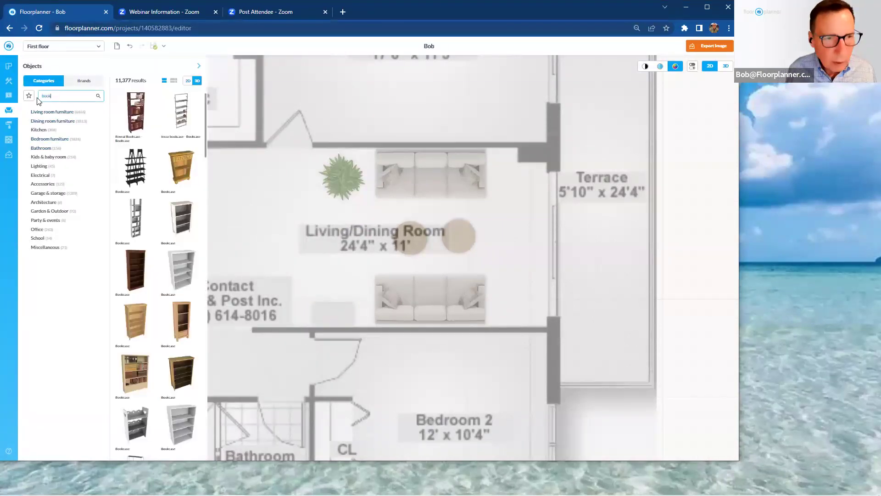
text(s)
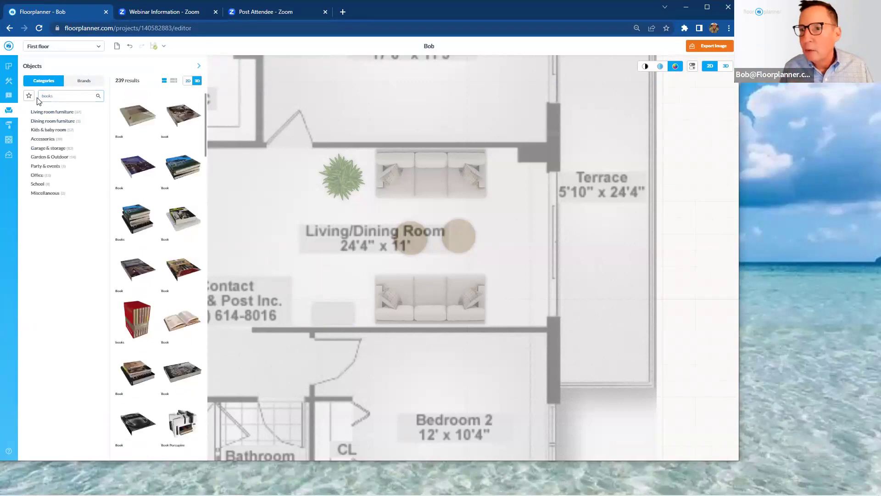
Browse the books results and place the Books for Wall Shelves object onto the white bookcase
scroll(138, 216, down, 3)
scroll(144, 218, down, 10)
scroll(146, 217, down, 6)
scroll(146, 217, down, 5)
scroll(146, 217, down, 8)
scroll(146, 217, down, 3)
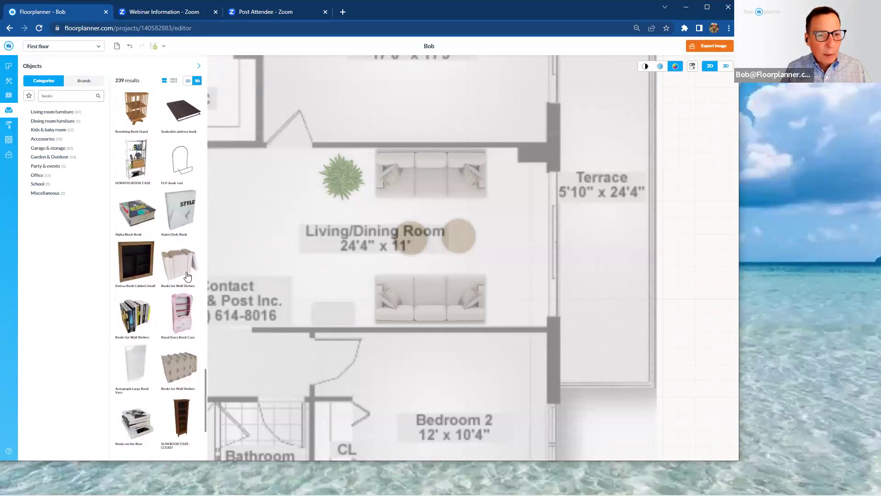
drag(186, 271, 346, 297)
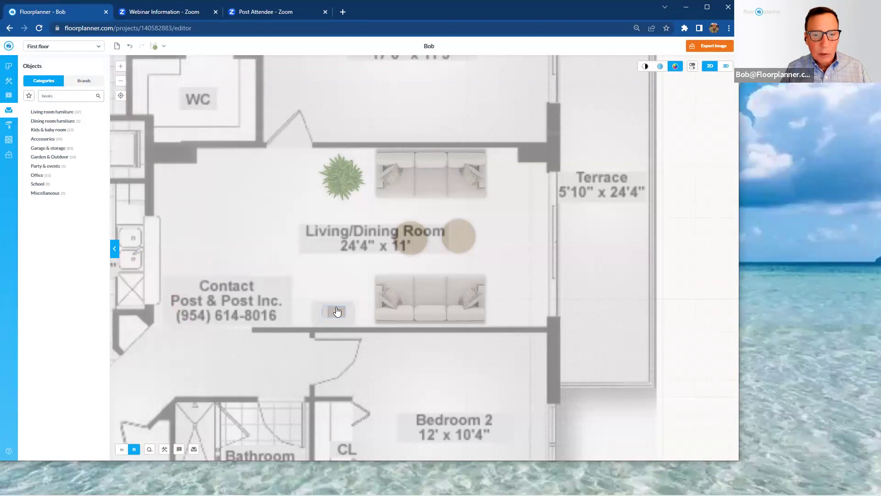
Preview the furnished plan in black-and-white line style, and return it to the full-colour textured style
scroll(340, 305, down, 2)
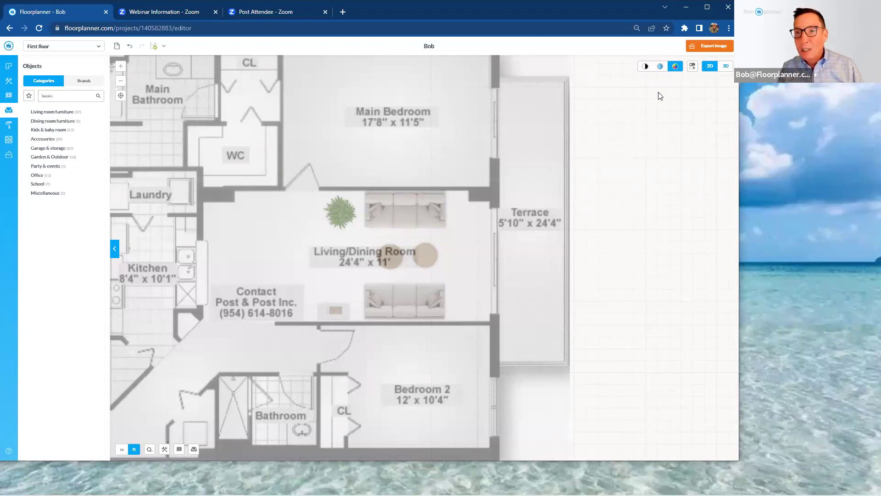
click(645, 67)
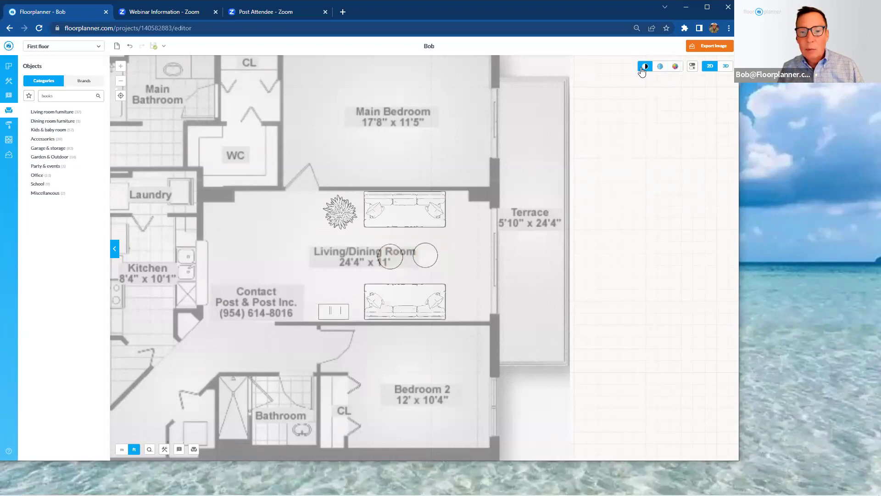
click(676, 67)
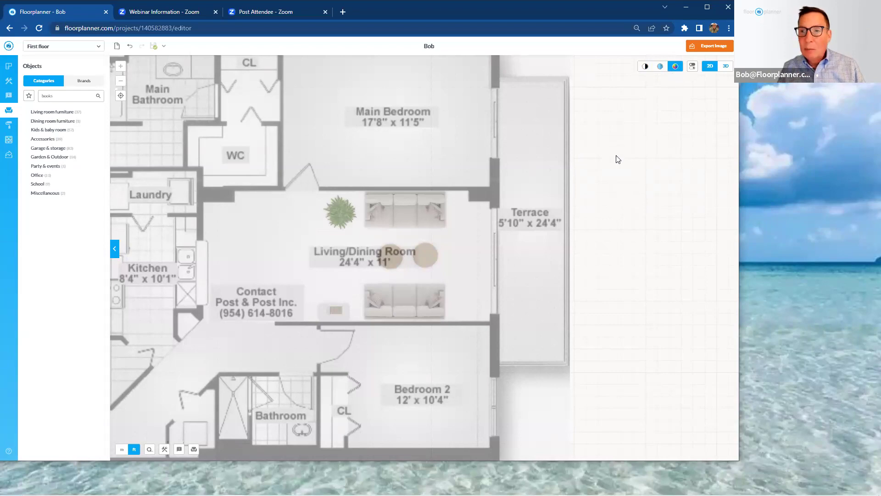
Open the image export settings, choose PDF as the export format, and set its scale to 1/4" = 1'
click(711, 48)
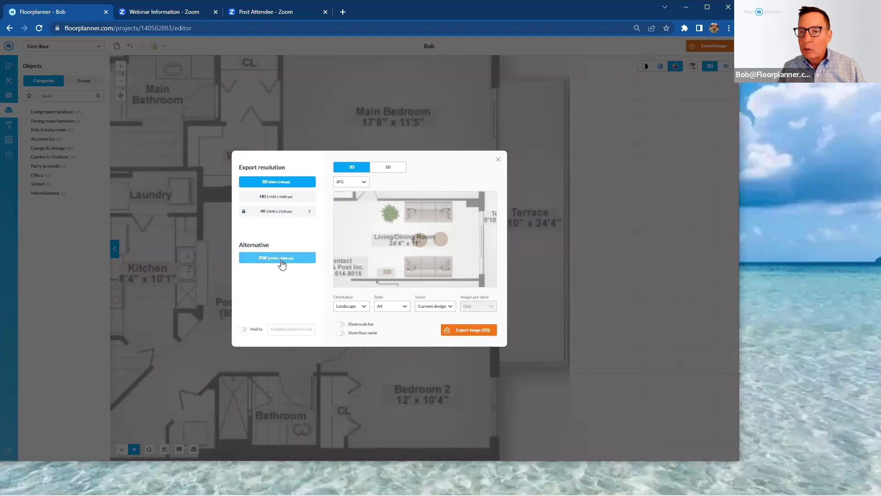
click(309, 260)
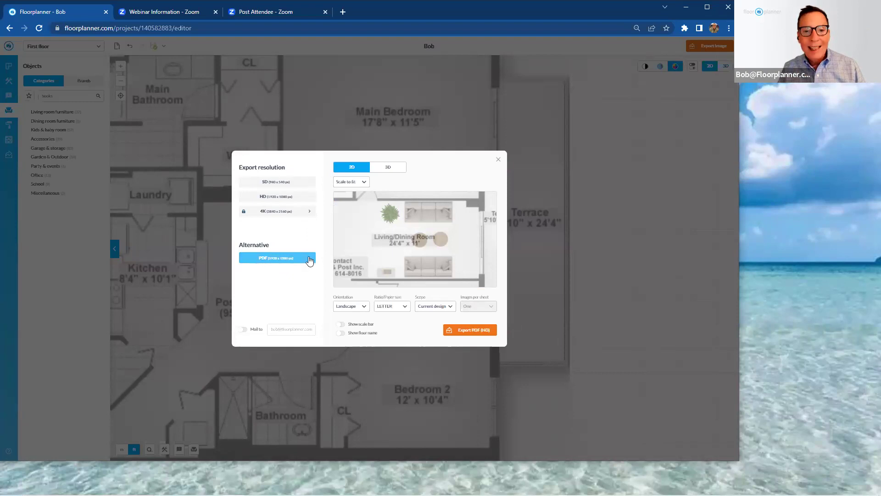
click(365, 184)
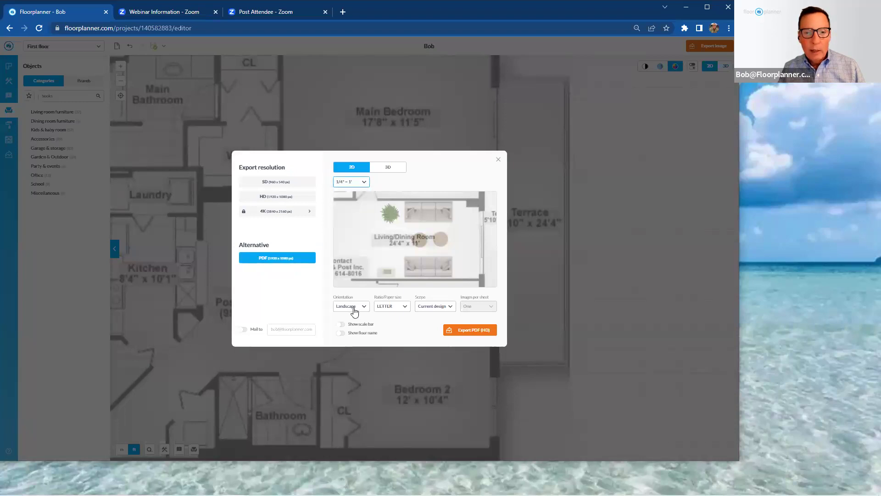
Keep the PDF paper size at LETTER, turn on the scale bar, and export the current design as a PDF
click(399, 308)
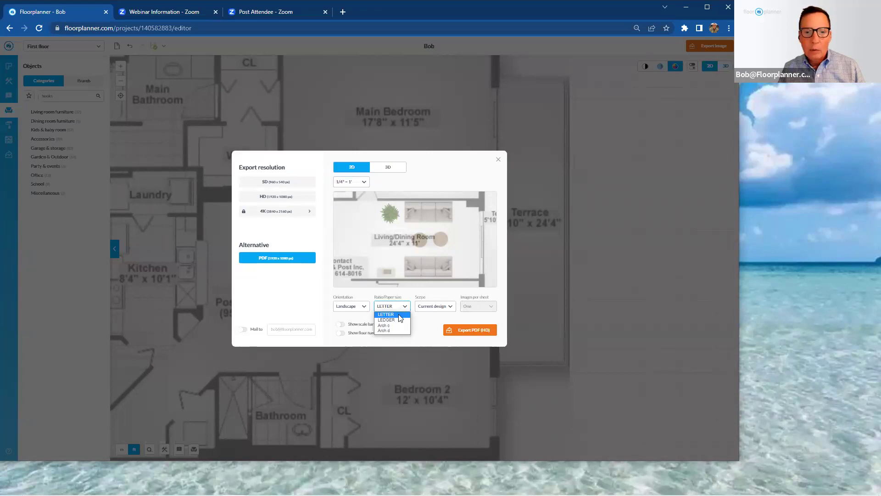
click(400, 315)
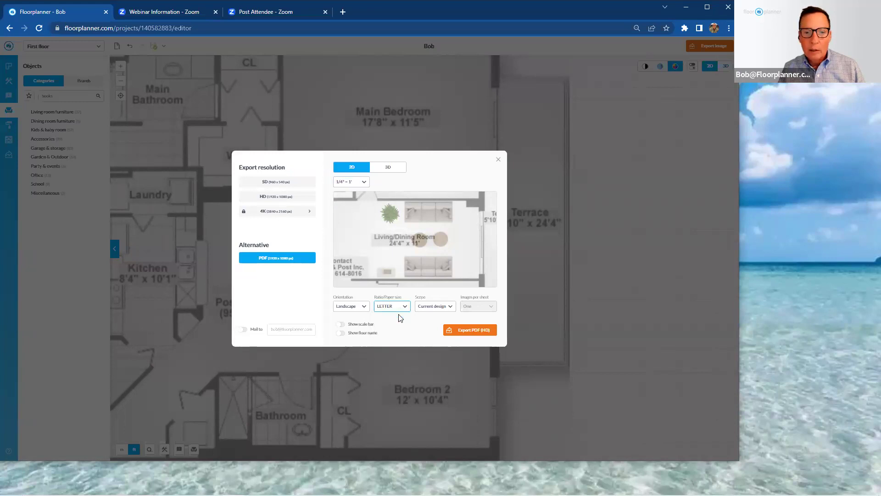
click(341, 325)
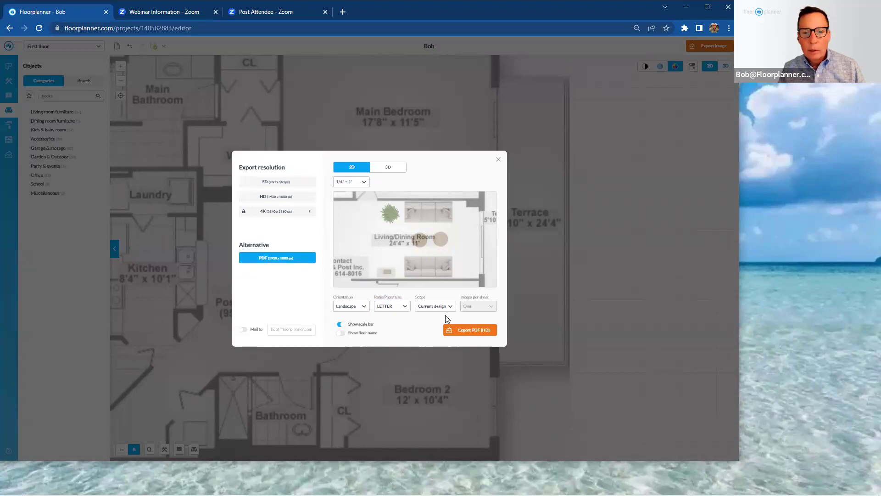
click(460, 329)
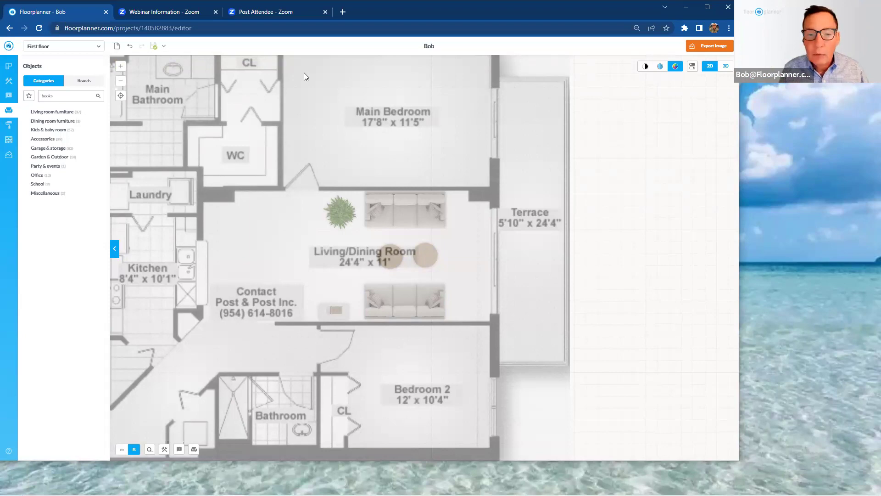
Start drawing a room with a wall thickness of 5" and a wall height of 10'
scroll(314, 68, down, 1)
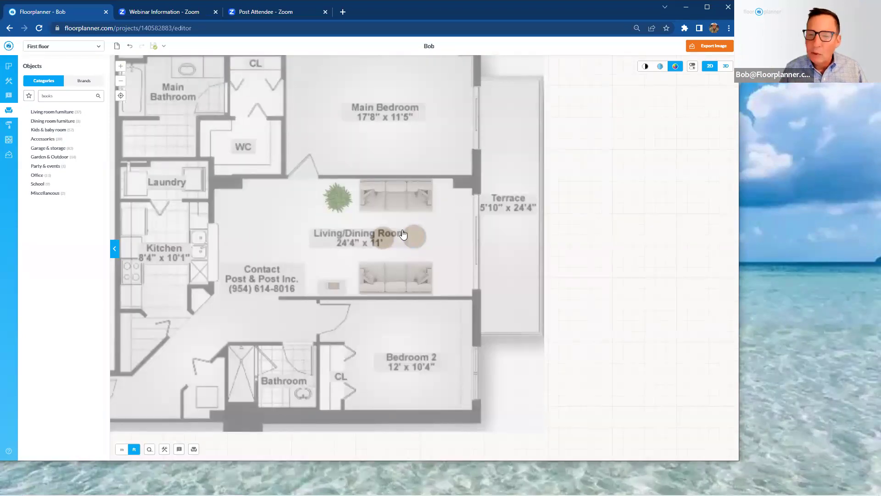
click(11, 83)
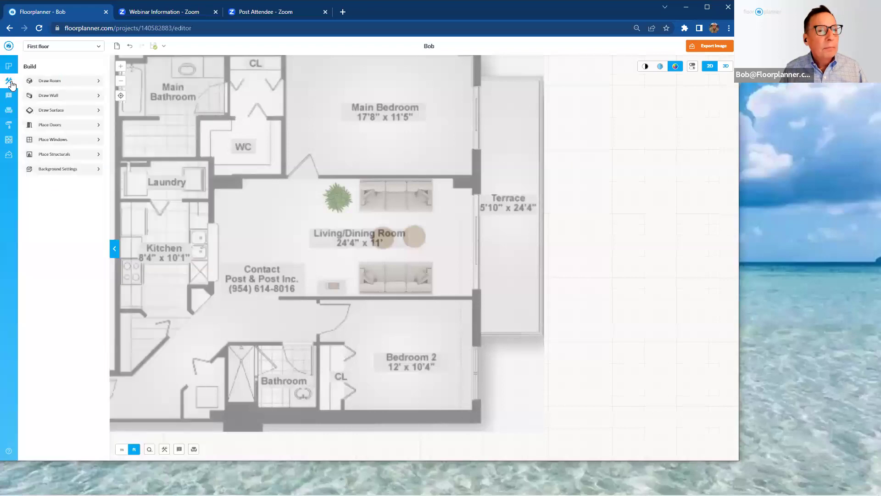
click(72, 88)
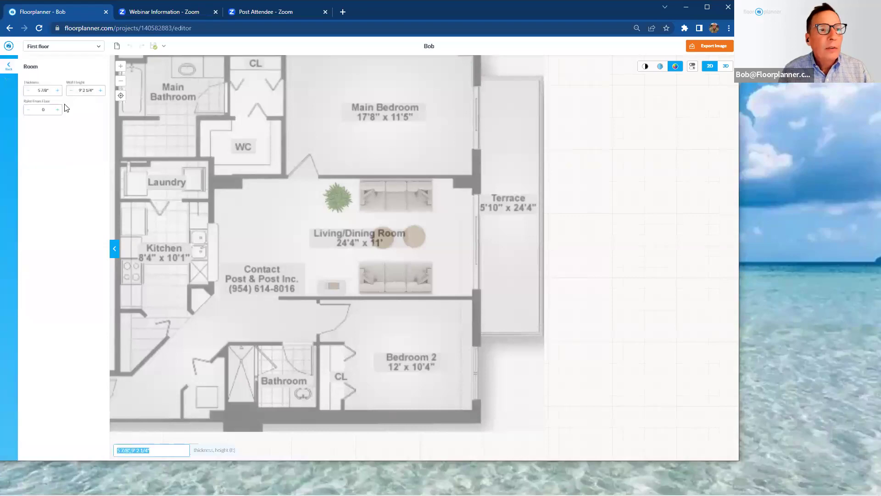
click(42, 90)
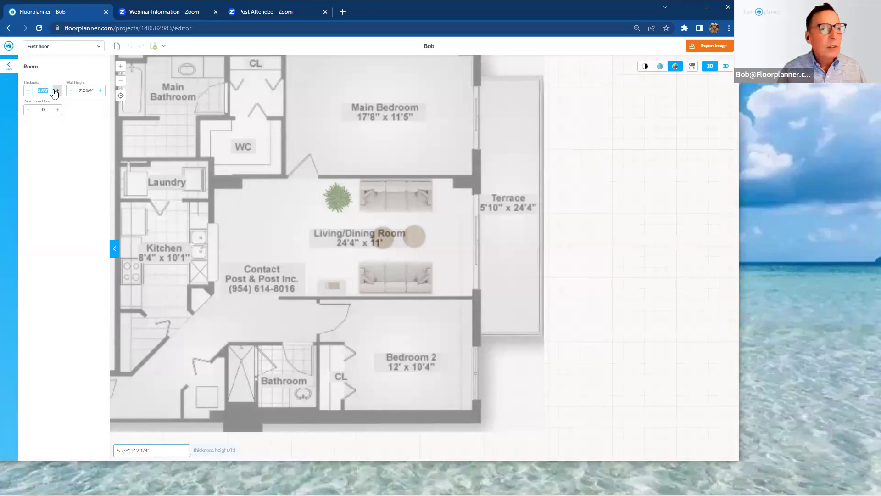
text(5)
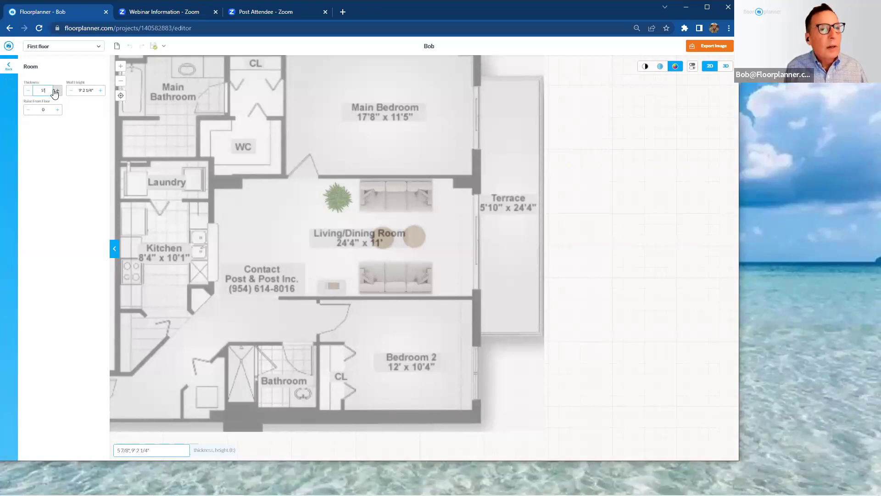
click(76, 91)
drag(76, 90, 94, 90)
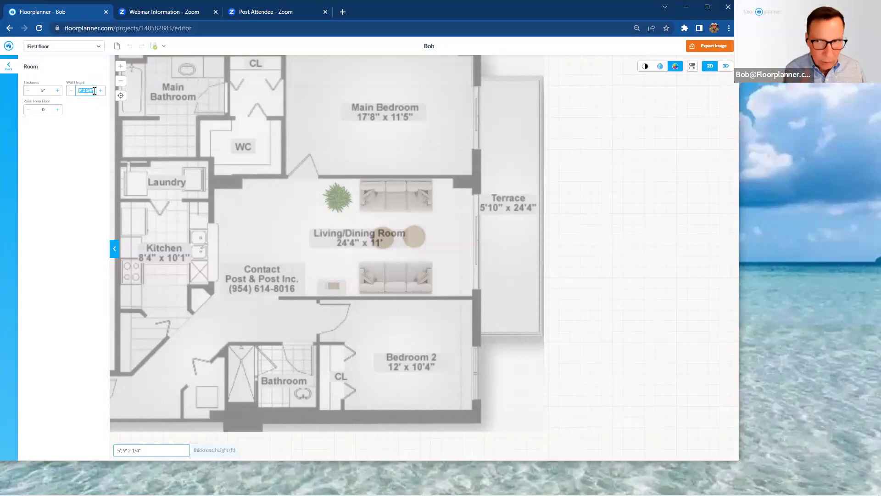
text(1)
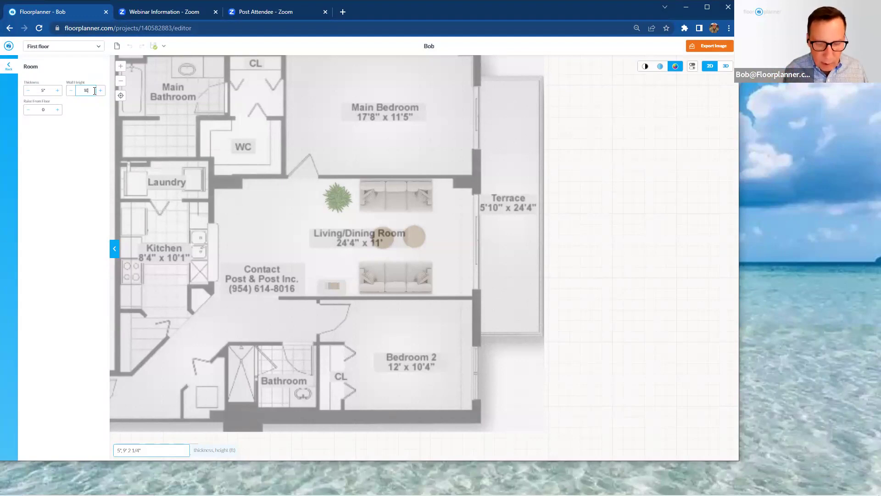
text(0)
key(Return)
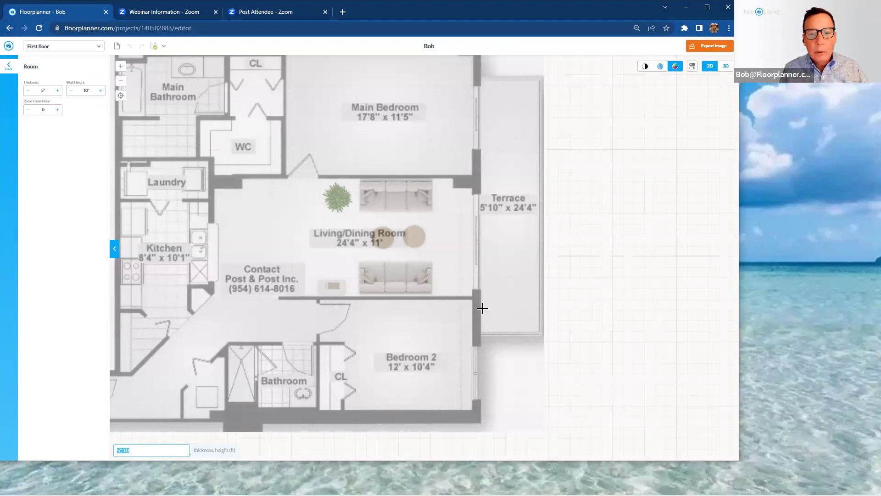
Draw a room over the backdrop's Living/Dining Room up to the terrace wall, about 21' 7" by 11' 2" inside
scroll(311, 180, up, 3)
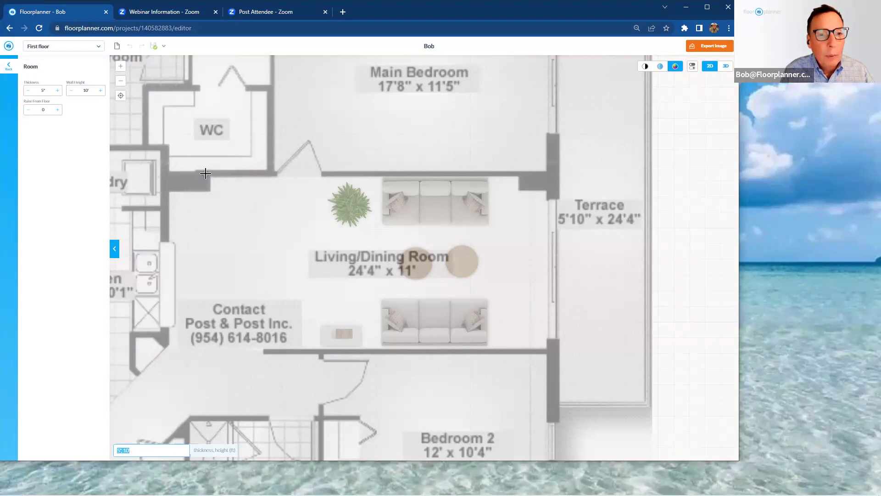
key(Tab)
mouse_move(205, 173)
mouse_down()
mouse_move(321, 242)
mouse_move(541, 343)
mouse_move(565, 374)
mouse_move(543, 348)
mouse_up()
scroll(567, 370, up, 2)
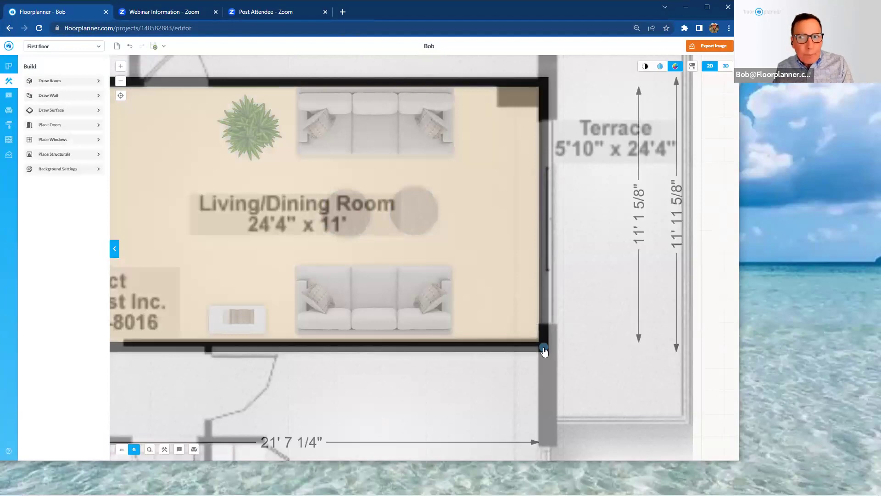
scroll(546, 342, down, 2)
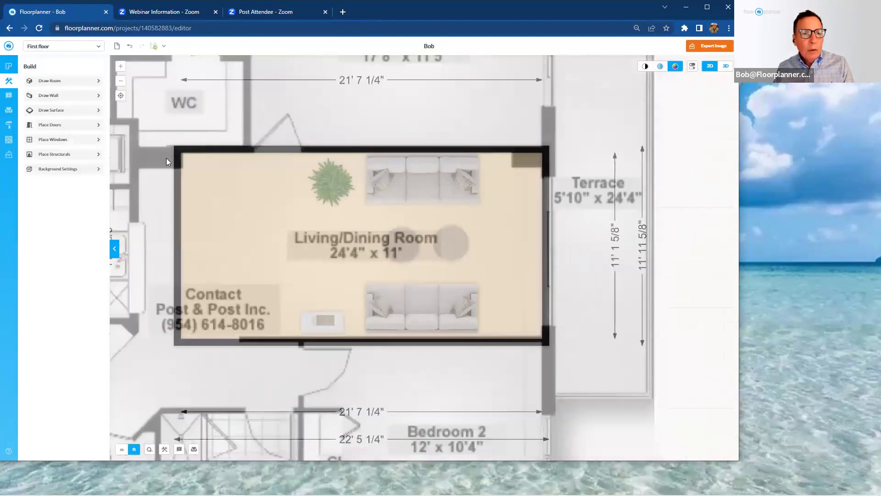
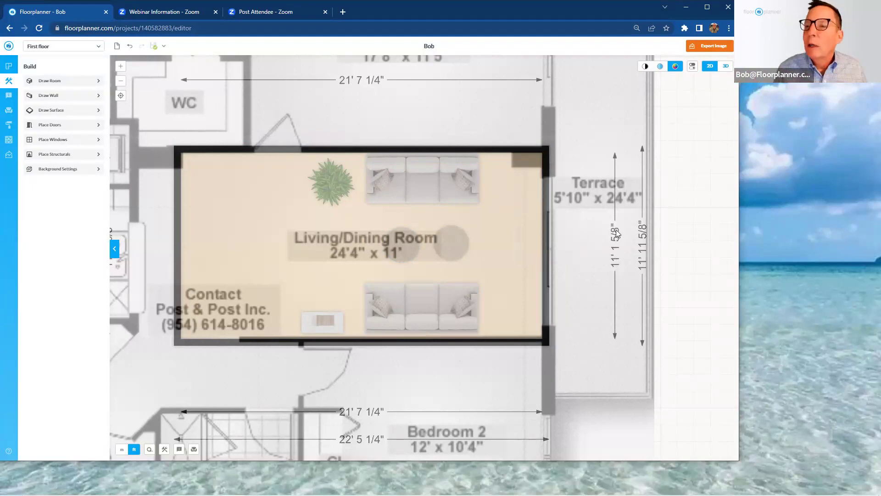
Set the room's inside depth to 11' by moving the wall next to Bedroom 2
click(616, 259)
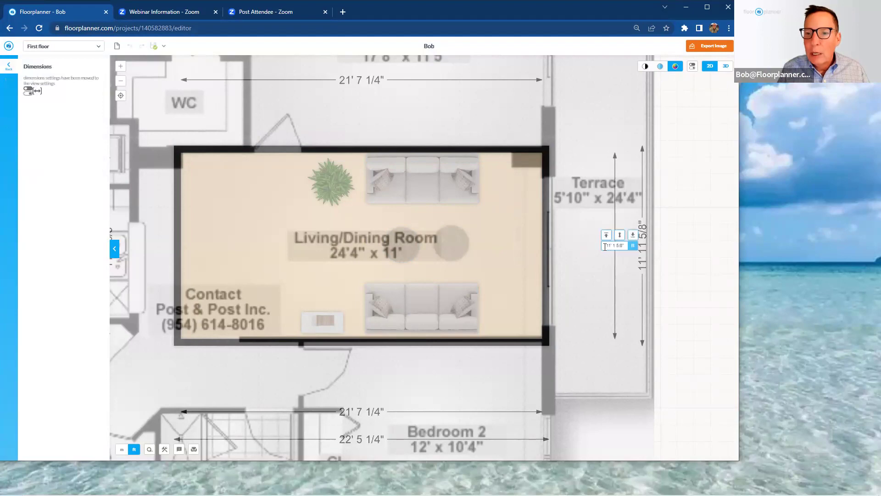
drag(605, 247, 630, 247)
text(11)
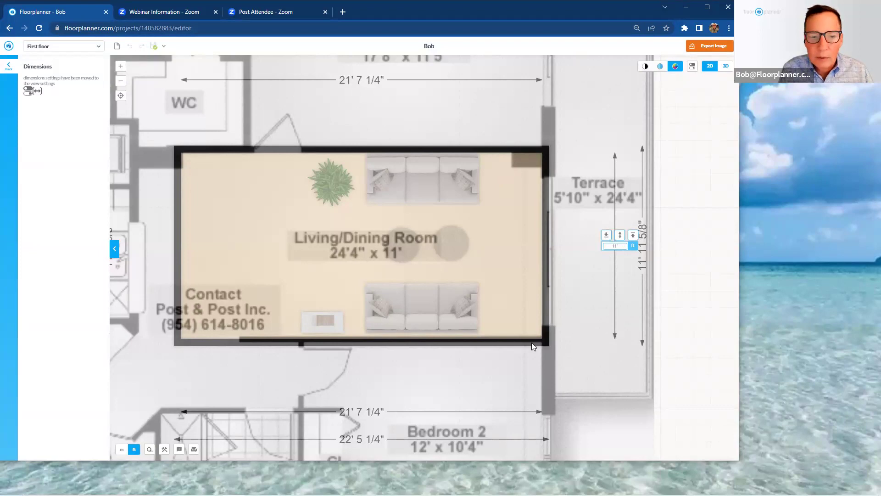
click(634, 237)
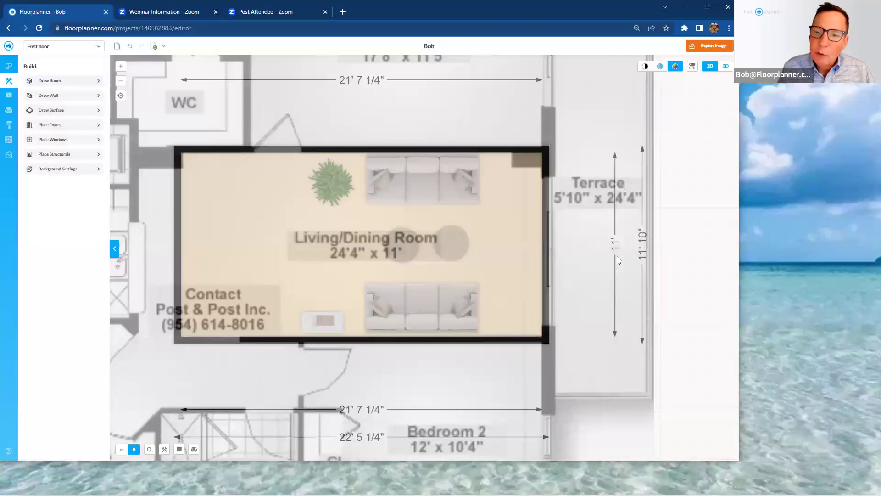
Compare the door library's 2D and 3D previews and place Sliding doors in the wall facing the terrace
scroll(575, 300, down, 2)
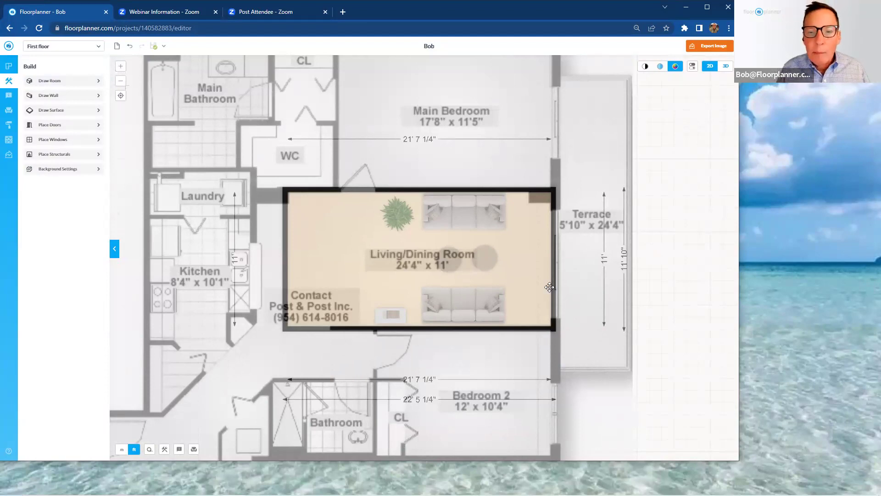
drag(572, 287, 547, 288)
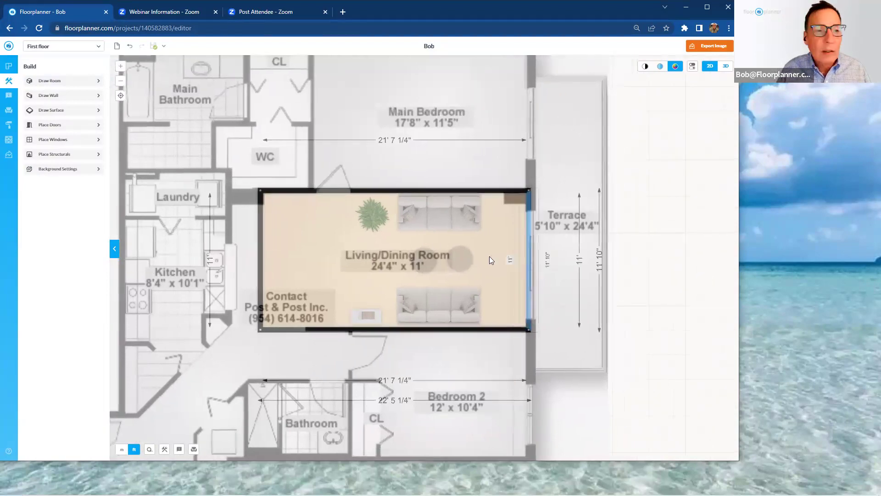
click(49, 95)
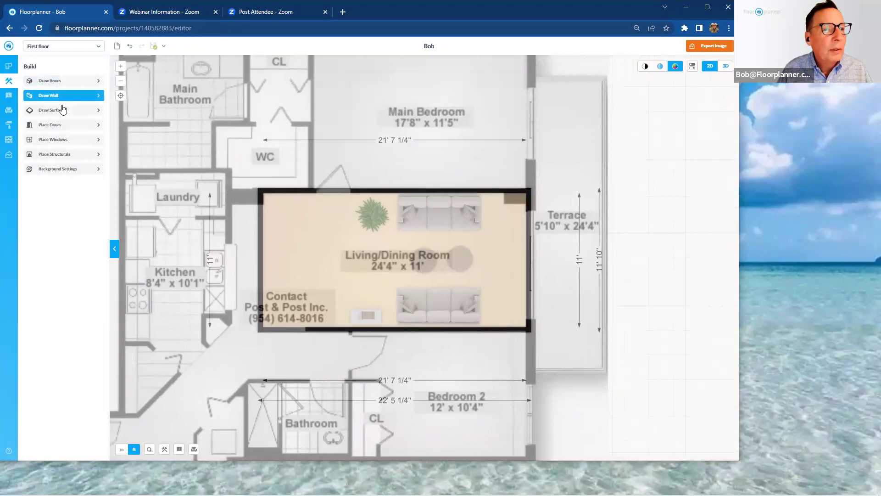
click(64, 126)
click(65, 126)
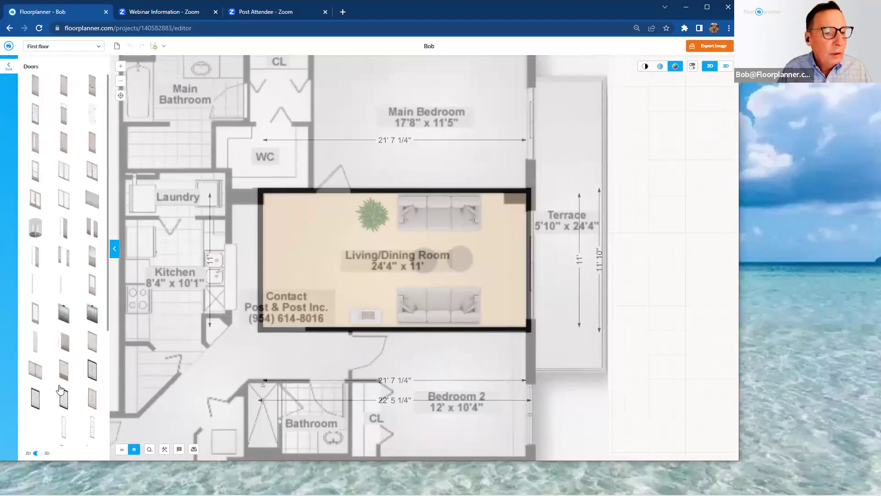
click(36, 454)
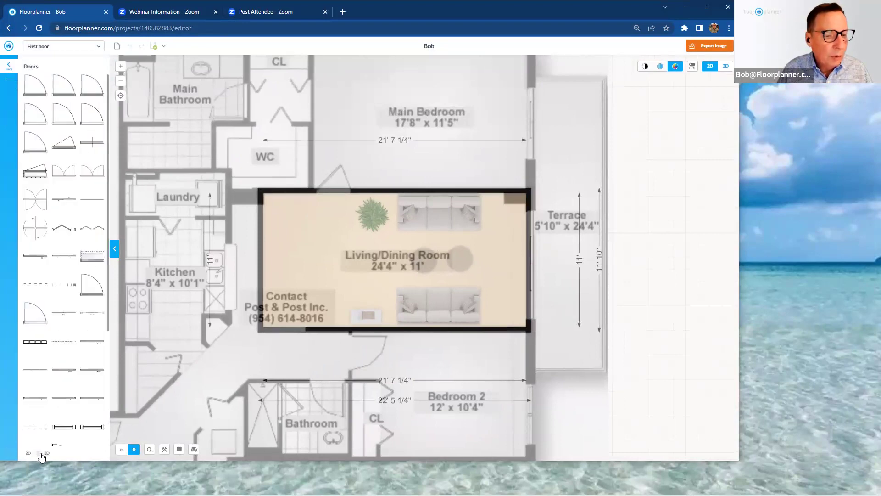
click(36, 454)
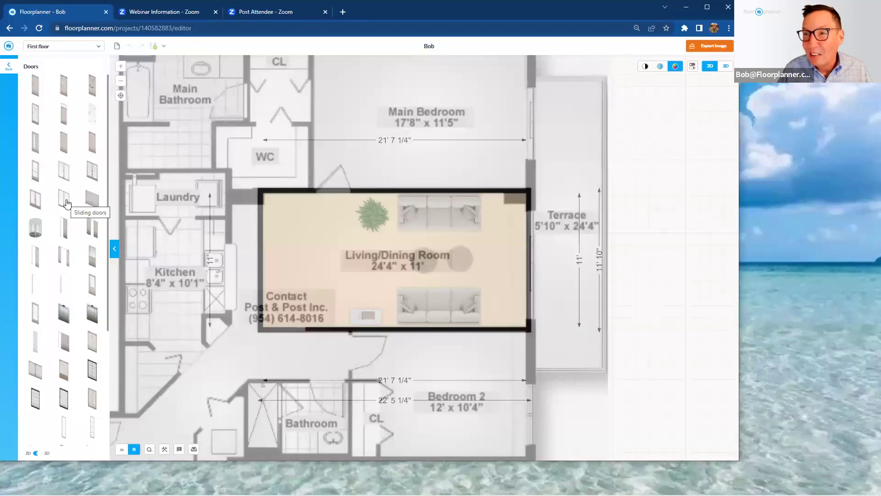
drag(66, 203, 544, 260)
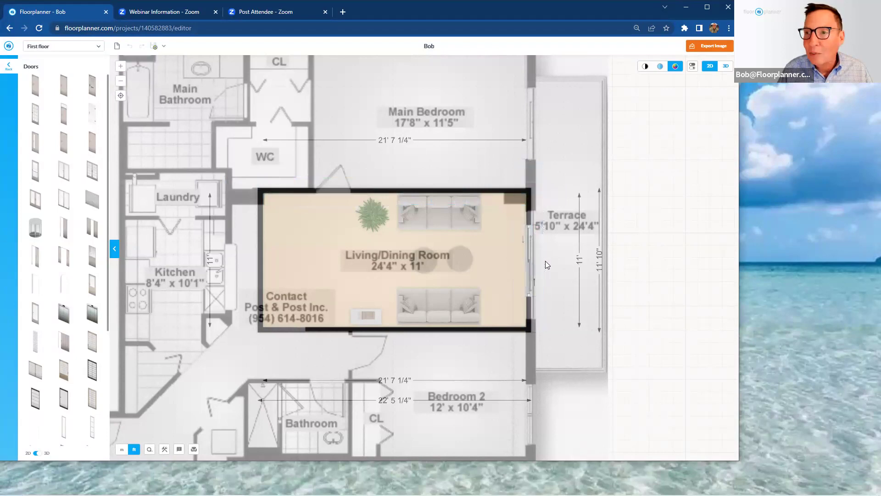
Stretch the sliding doors at both ends to fill the backdrop's terrace opening, about 8' 11 5/8" wide
scroll(545, 262, up, 3)
click(516, 277)
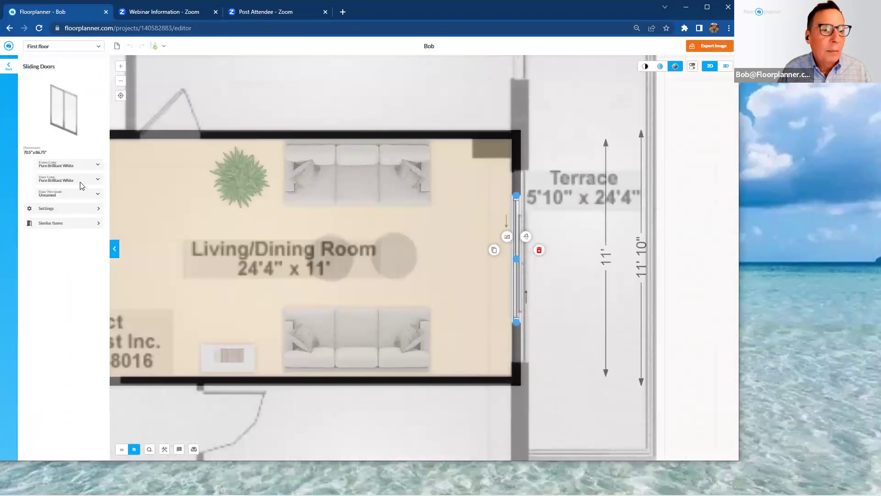
click(76, 212)
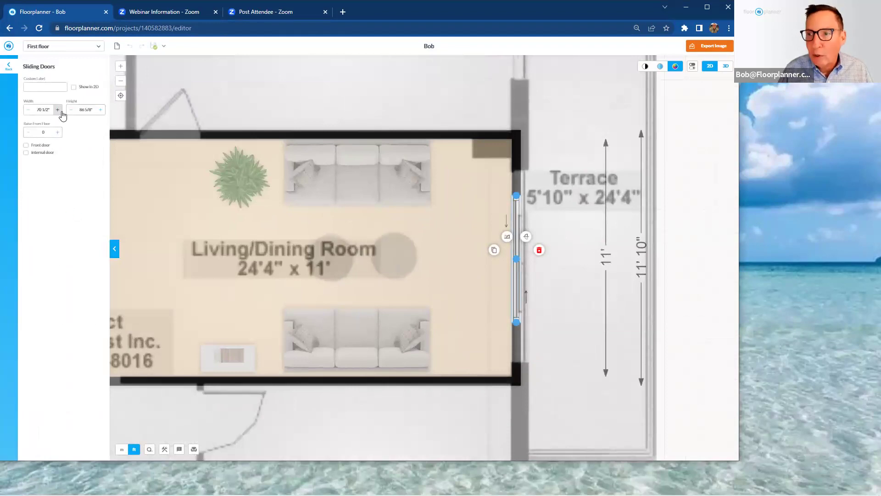
drag(517, 322, 520, 366)
drag(516, 196, 516, 169)
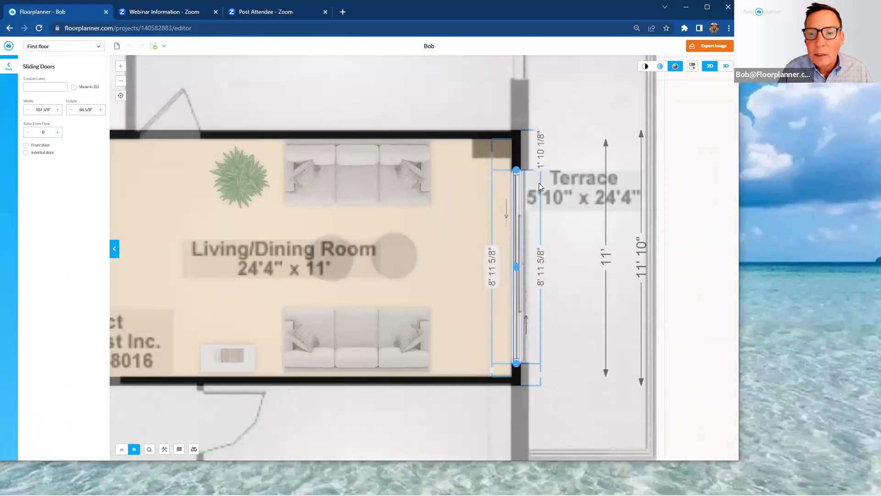
click(561, 196)
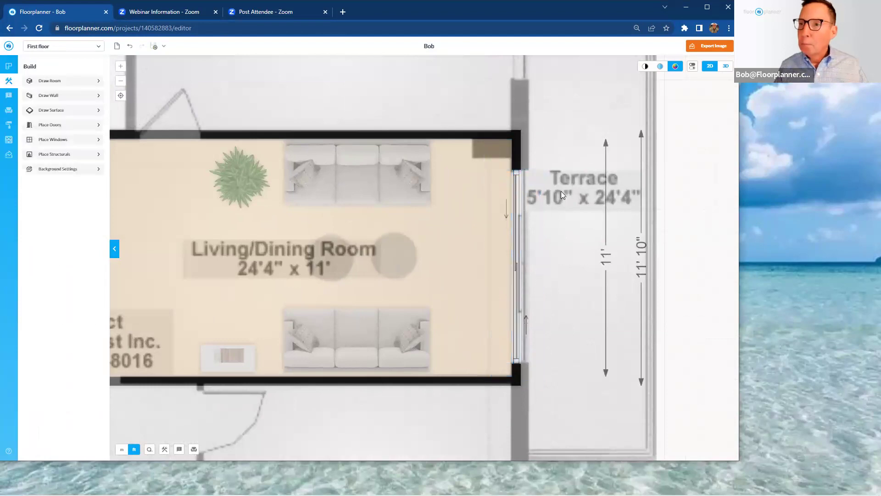
Hide the backdrop drawing so that only the furnished room and its dimensions remain on the plan
scroll(561, 193, down, 3)
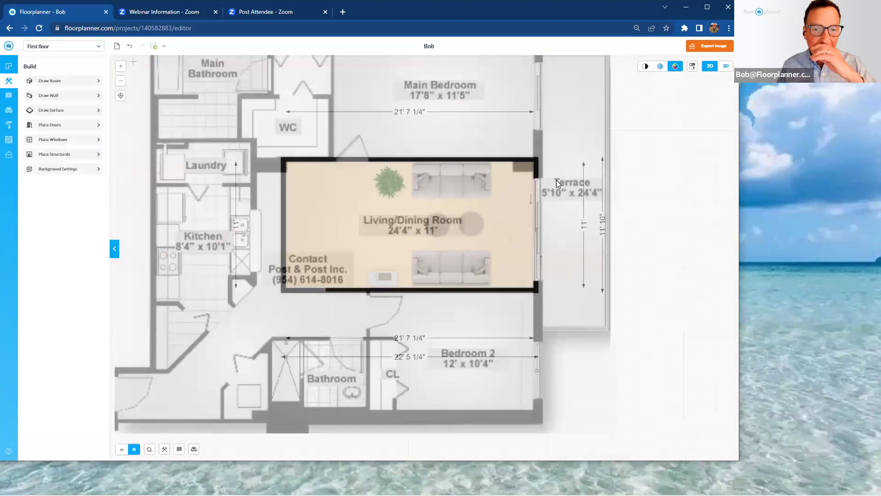
scroll(556, 180, down, 2)
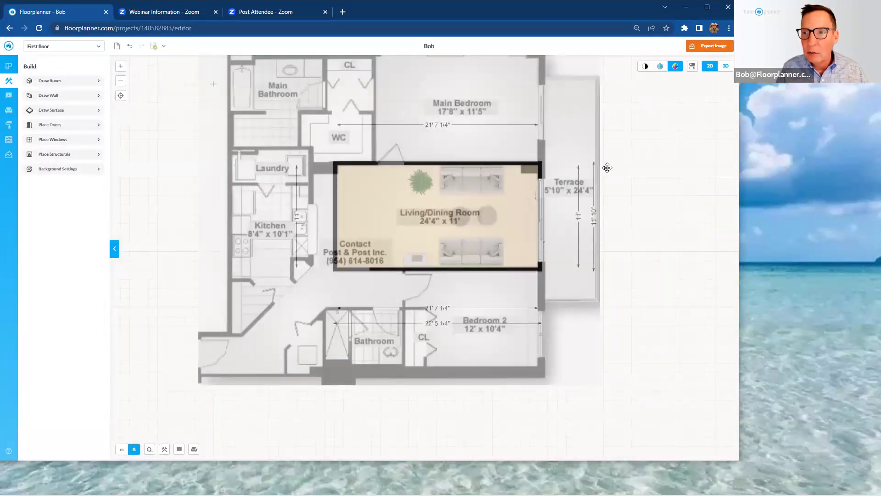
drag(618, 168, 563, 181)
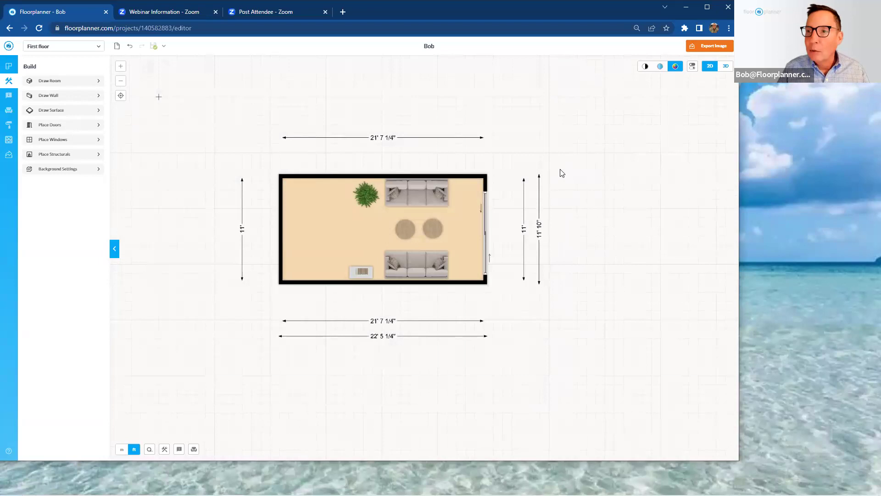
scroll(451, 162, up, 2)
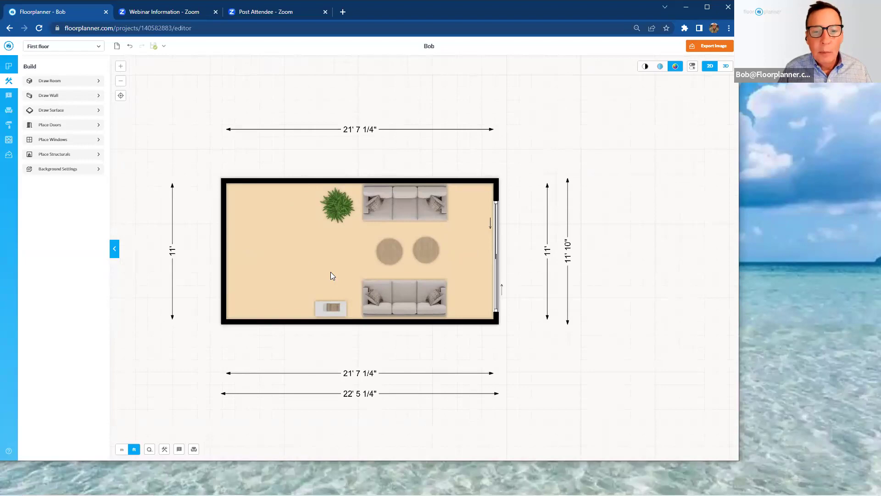
Set the room's type to Living and move its label into the corner of the room beyond the plant
click(310, 257)
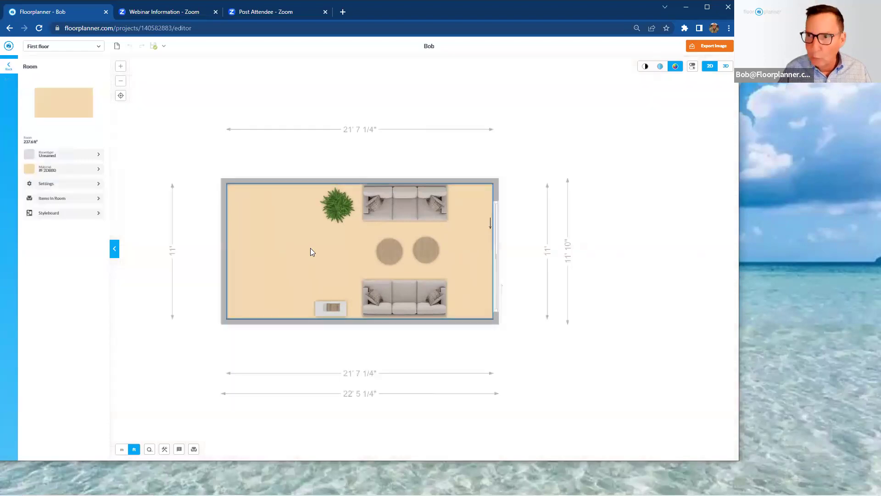
click(72, 159)
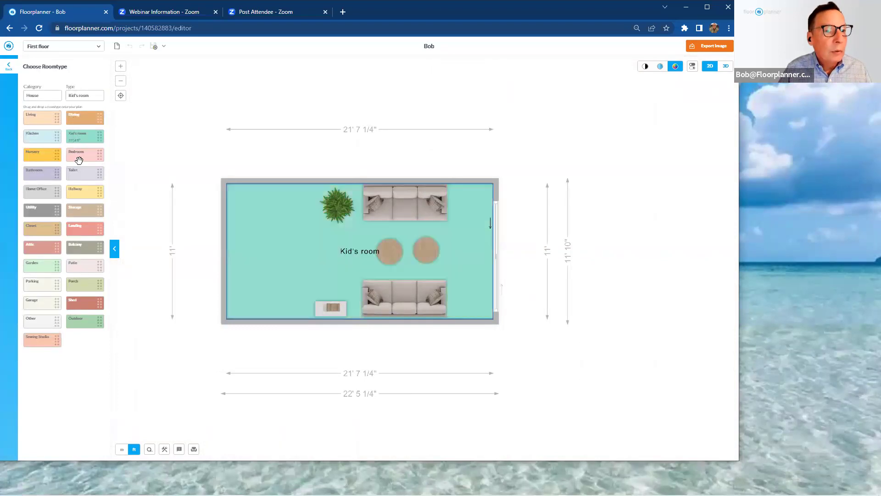
click(43, 118)
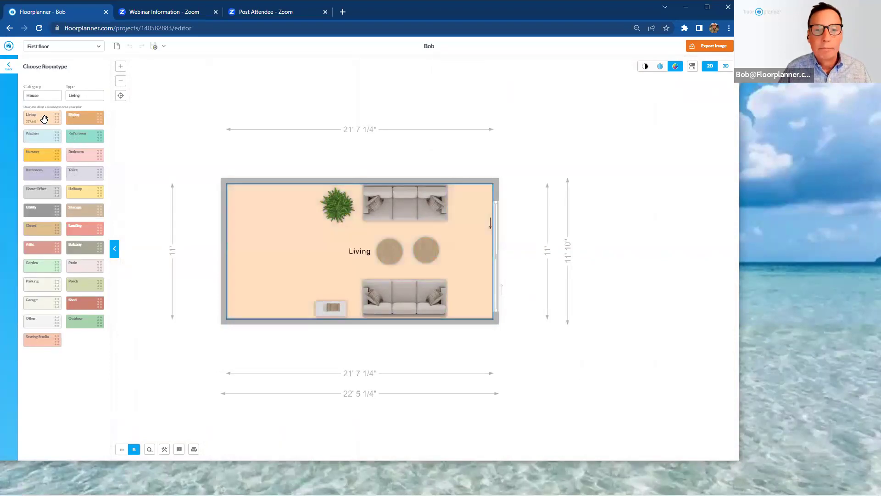
click(239, 143)
drag(363, 252, 267, 209)
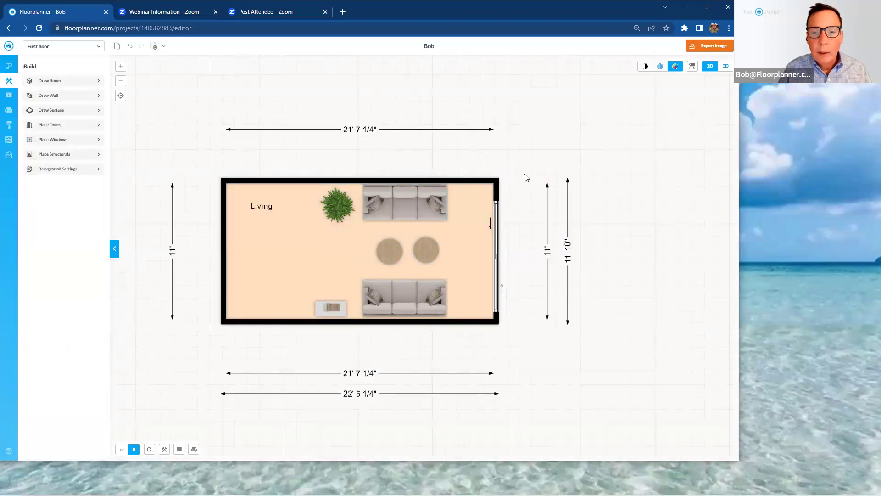
Compare the 2D plan in the black-and-white, room-colour and full-texture display styles, ending with full textures
scroll(530, 164, down, 1)
scroll(530, 164, down, 1)
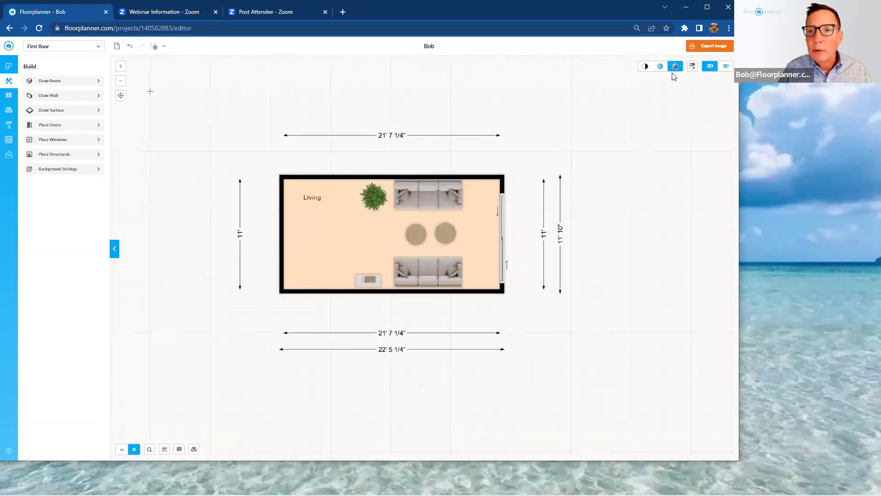
click(645, 67)
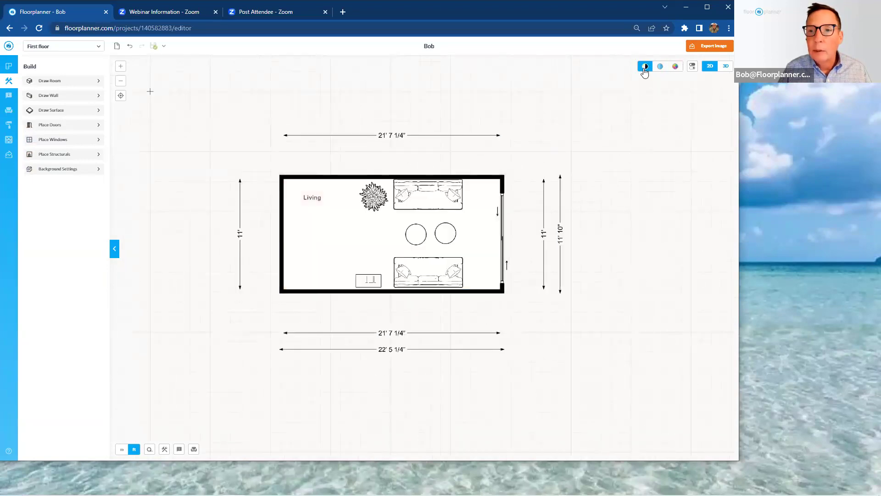
click(659, 68)
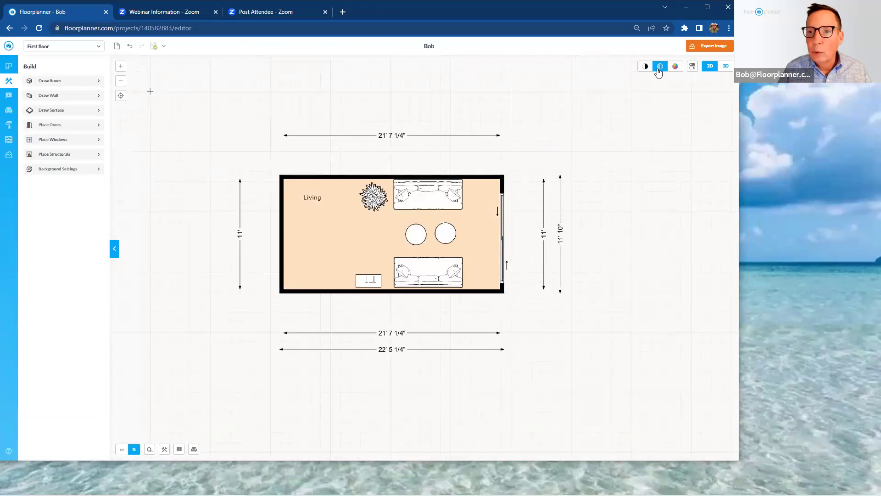
click(675, 67)
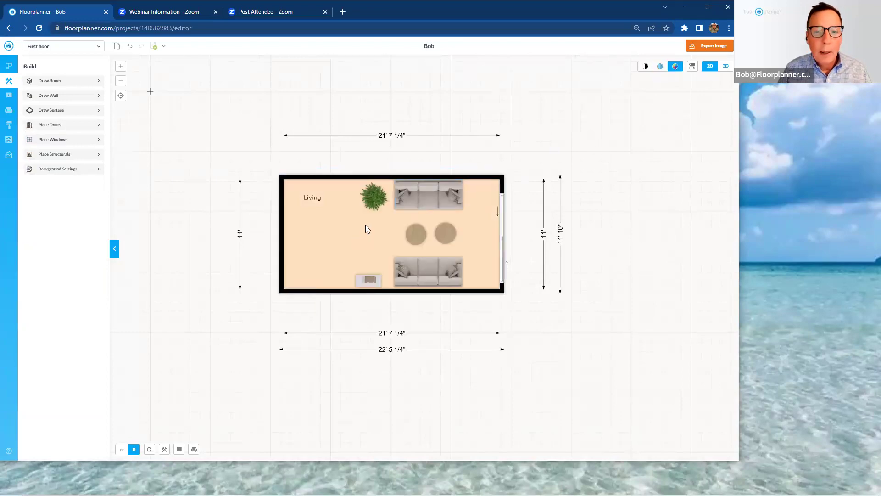
Search the wood materials for "nordic" and apply Nordic Ash Harmony to the living room floor
scroll(365, 225, up, 1)
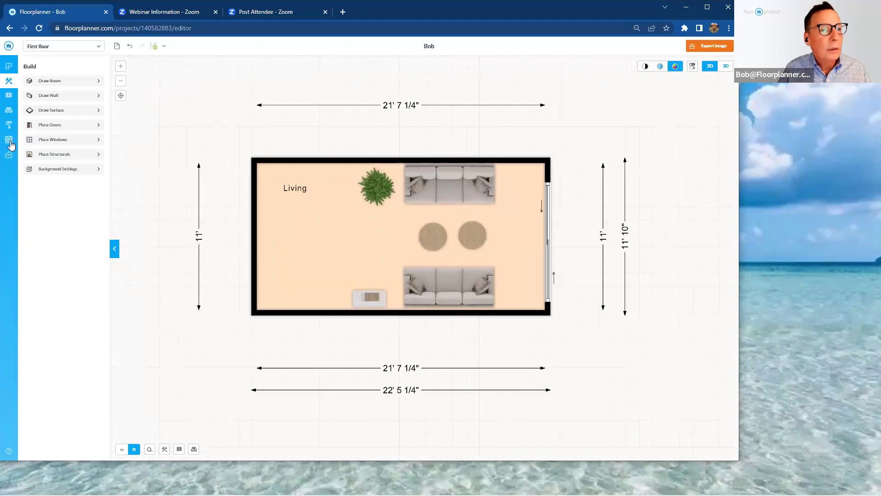
click(8, 140)
click(96, 111)
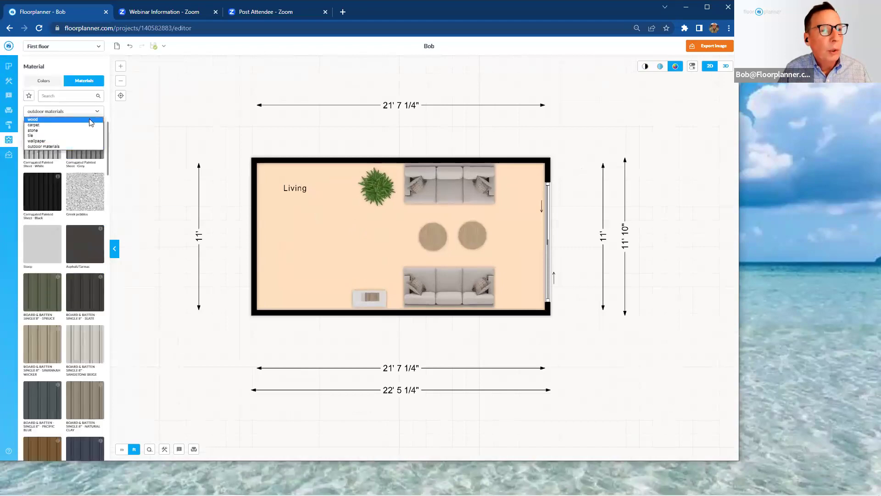
click(91, 119)
click(83, 96)
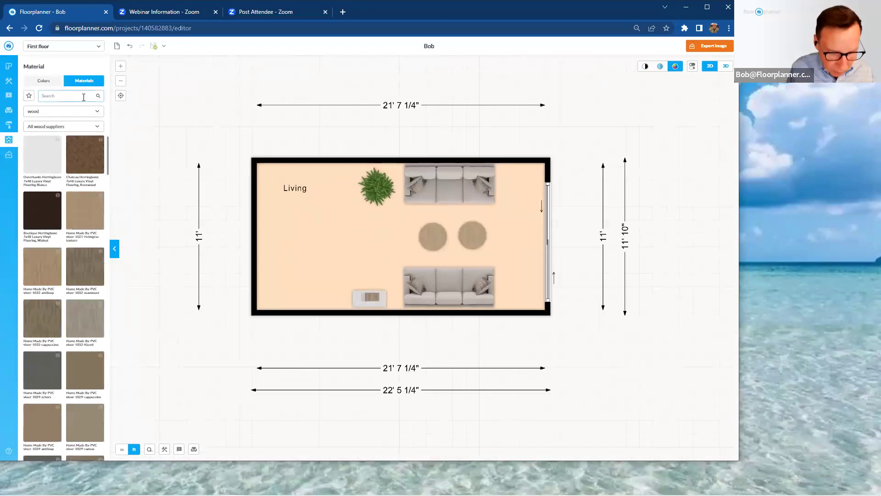
text(marki)
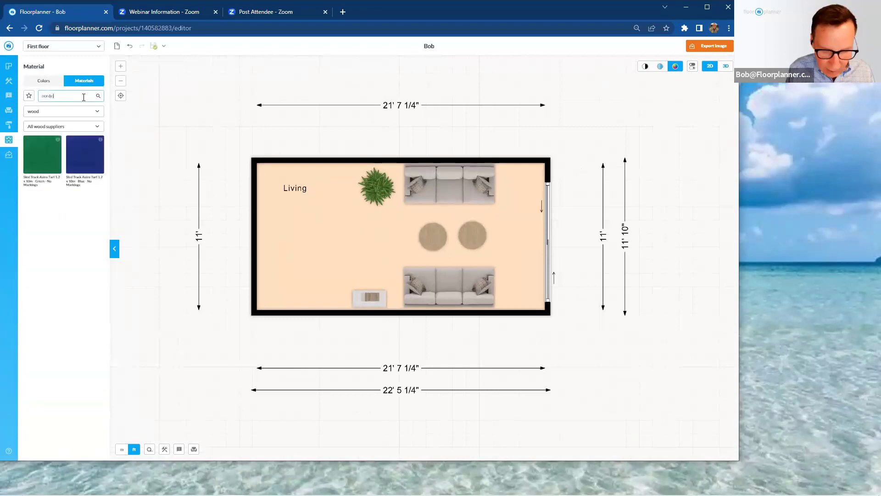
key(Return)
drag(52, 245, 300, 241)
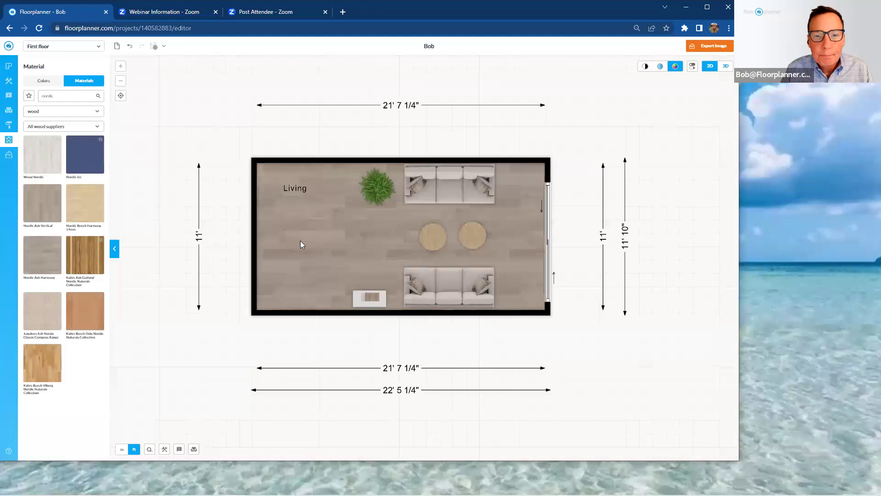
Paint the wall behind the plant with blue-grey HC-149 from Benjamin Moore's Historical Colours
scroll(323, 242, up, 2)
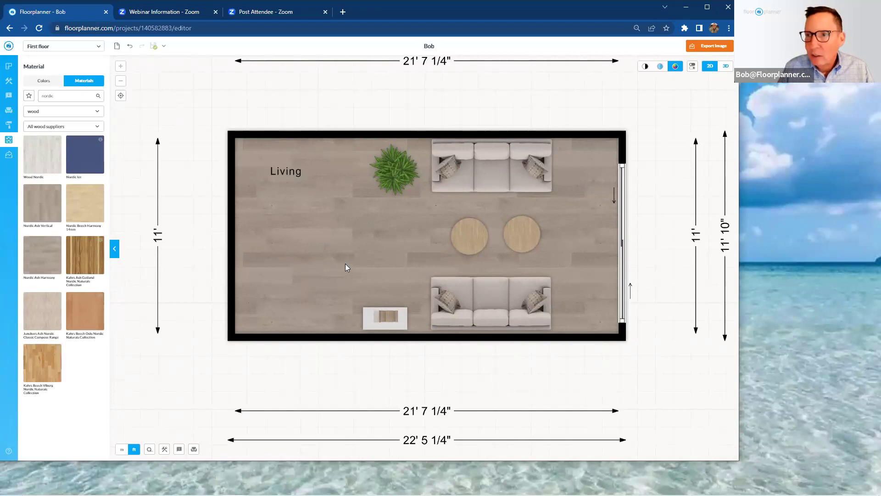
scroll(345, 264, down, 1)
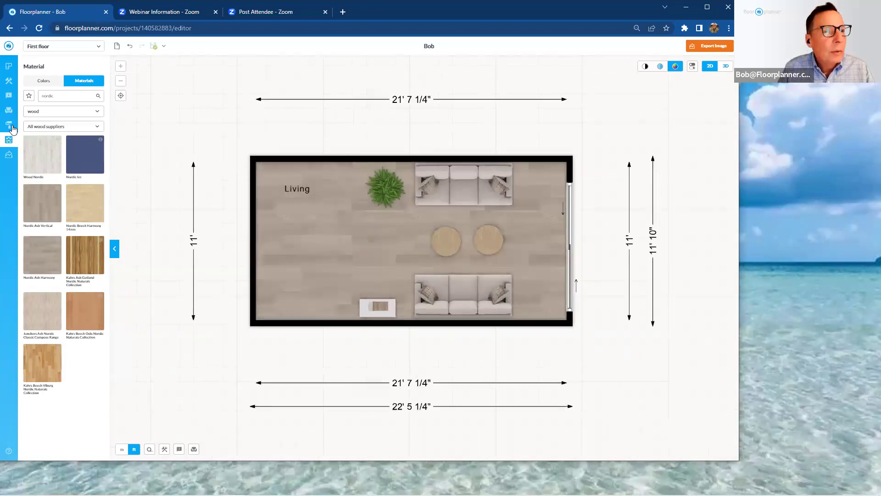
click(9, 124)
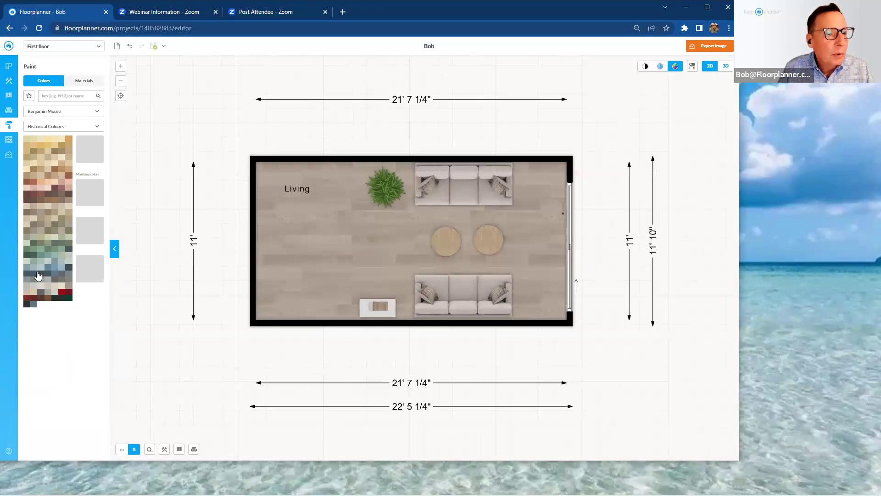
mouse_move(33, 269)
mouse_down()
mouse_move(124, 155)
mouse_move(236, 135)
mouse_move(411, 169)
mouse_up()
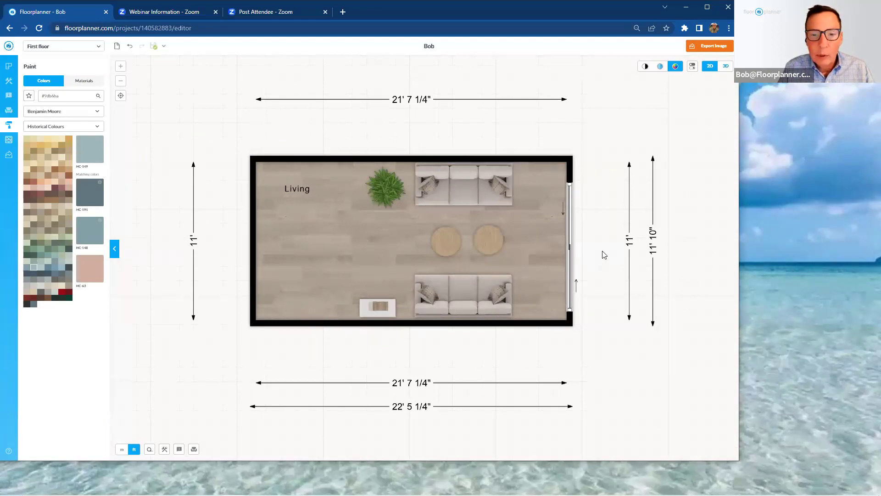
drag(604, 252, 599, 250)
Check how the new floor and wall finishes appear in each of the three 2D display styles
click(646, 66)
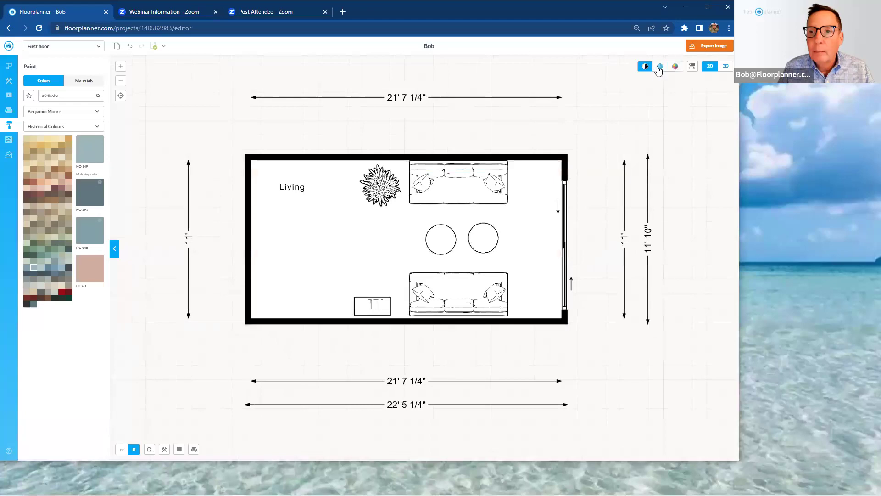
click(661, 66)
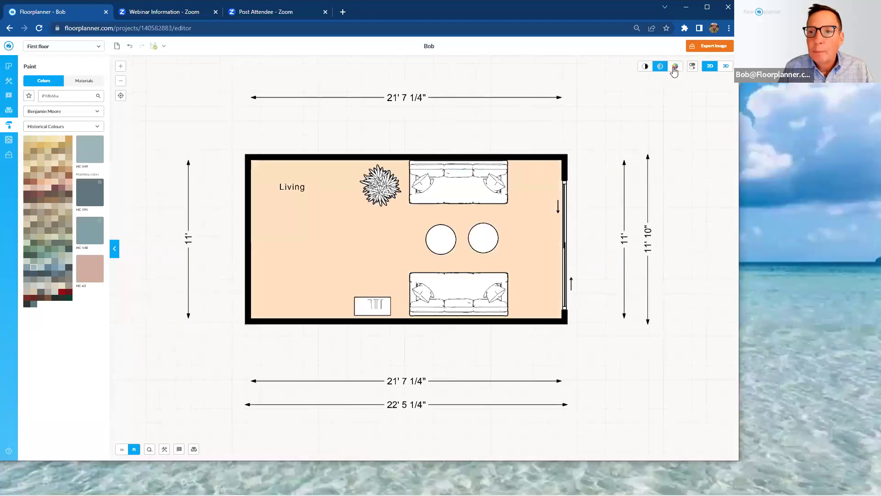
click(675, 66)
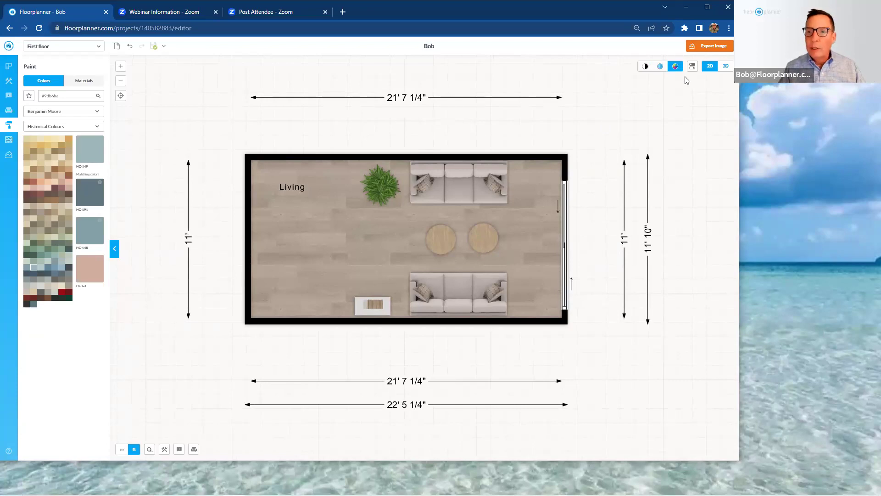
View the room in 3D, centred and orbited down to a low angle facing the painted wall
click(726, 67)
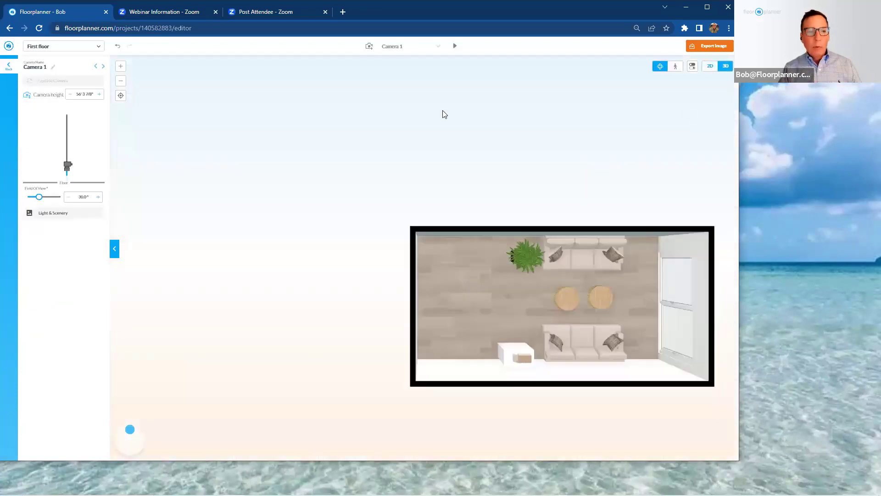
click(121, 96)
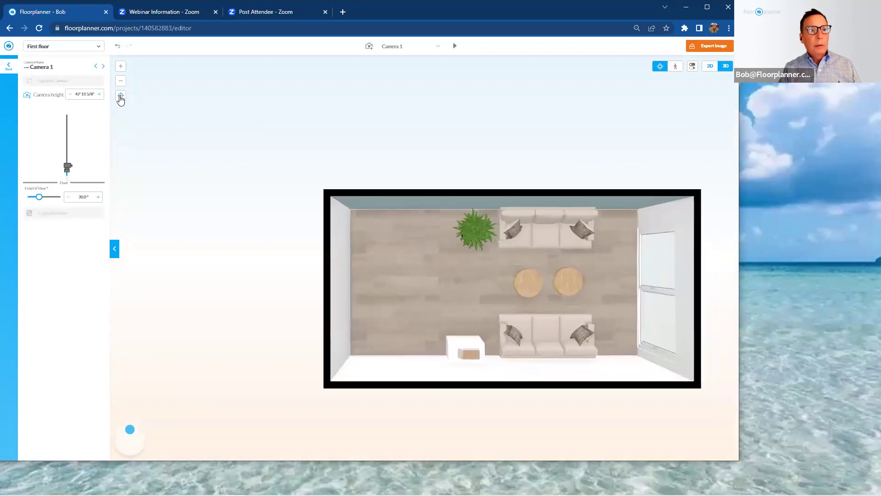
drag(367, 257, 297, 232)
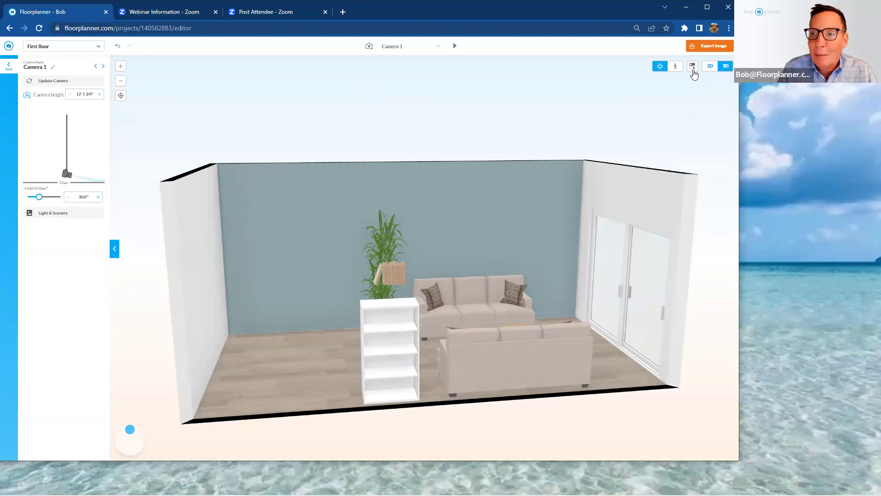
Turn off Cutaway walls in the 3D view settings and orbit around the room from above
click(693, 67)
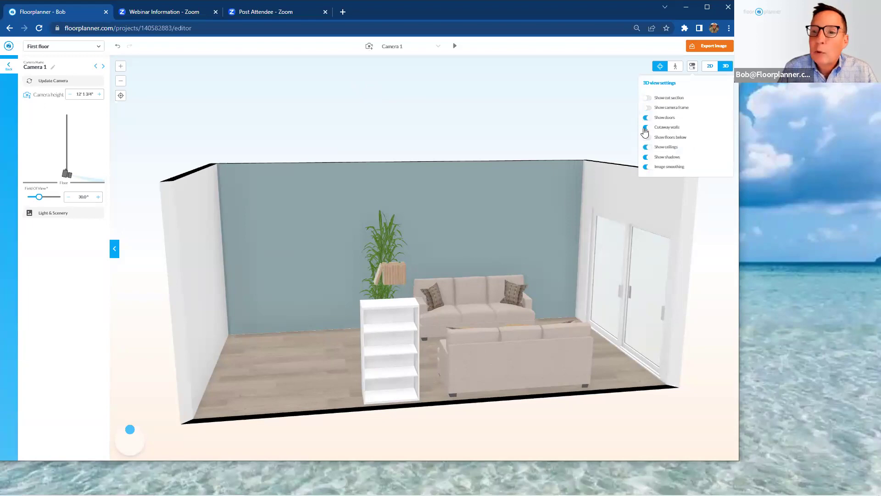
click(645, 131)
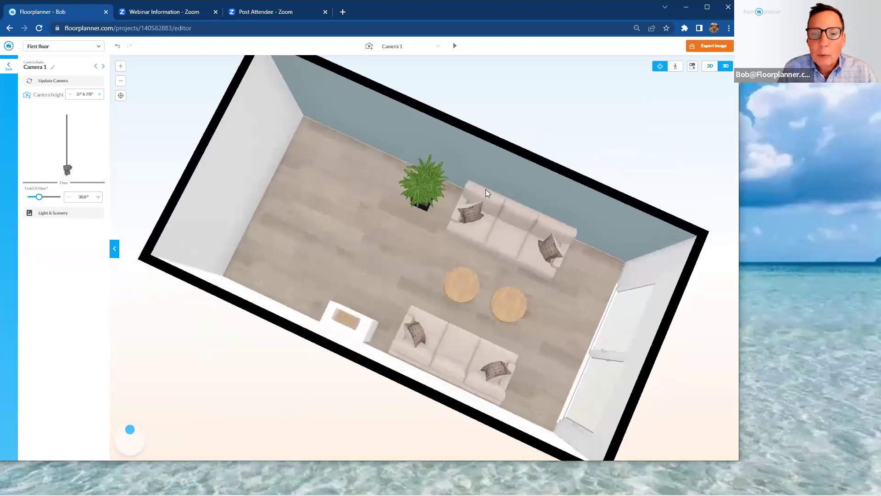
drag(464, 114, 509, 211)
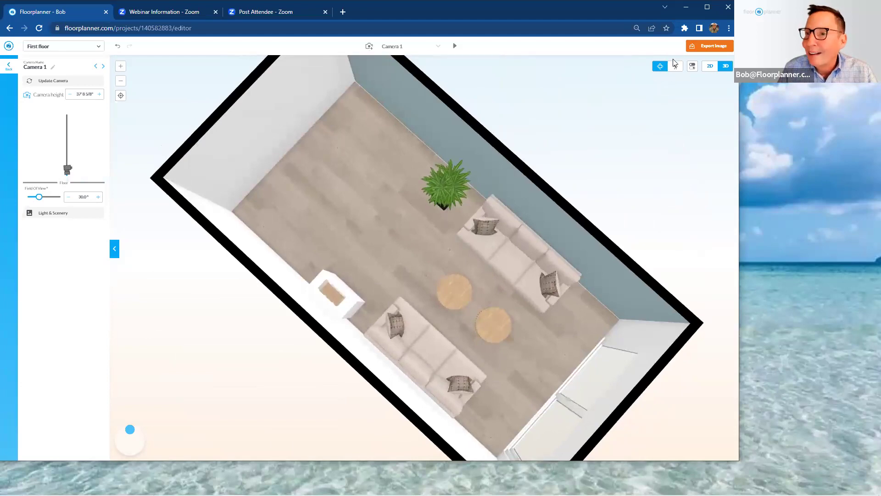
drag(665, 148, 583, 211)
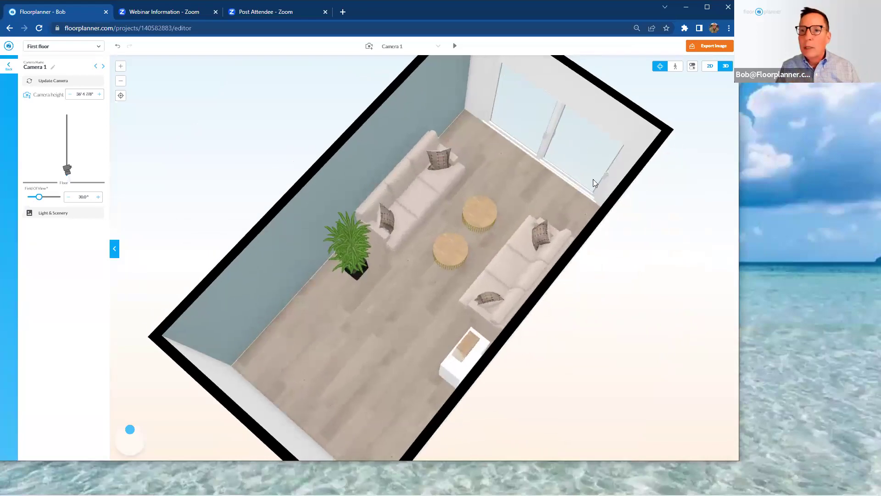
Look through the room at eye level in walkthrough mode, facing the sliding doors between the two sofas
click(675, 69)
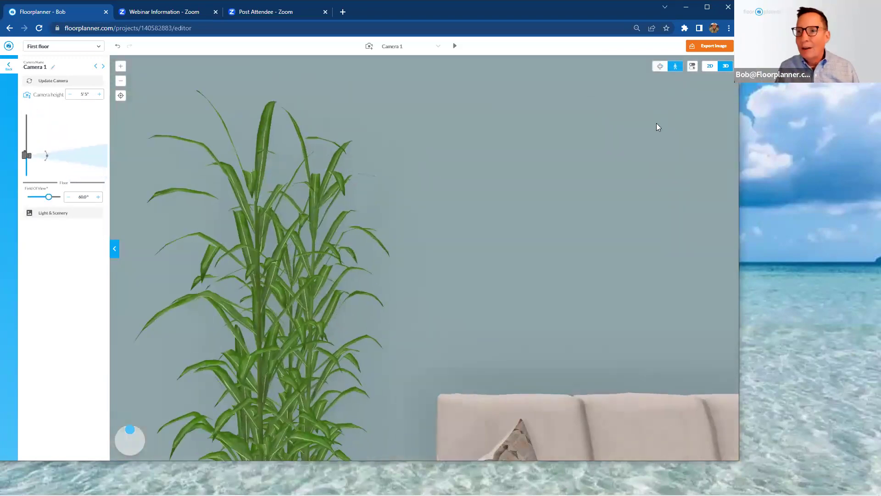
drag(543, 161, 578, 173)
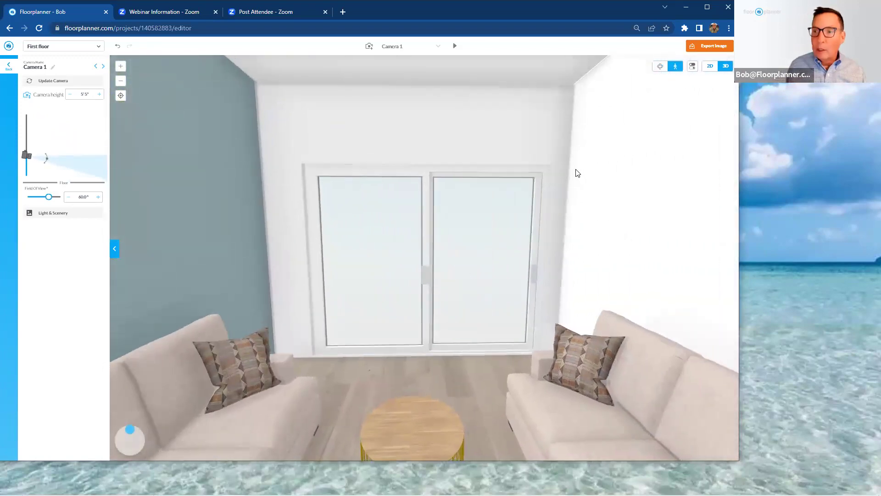
scroll(577, 173, down, 5)
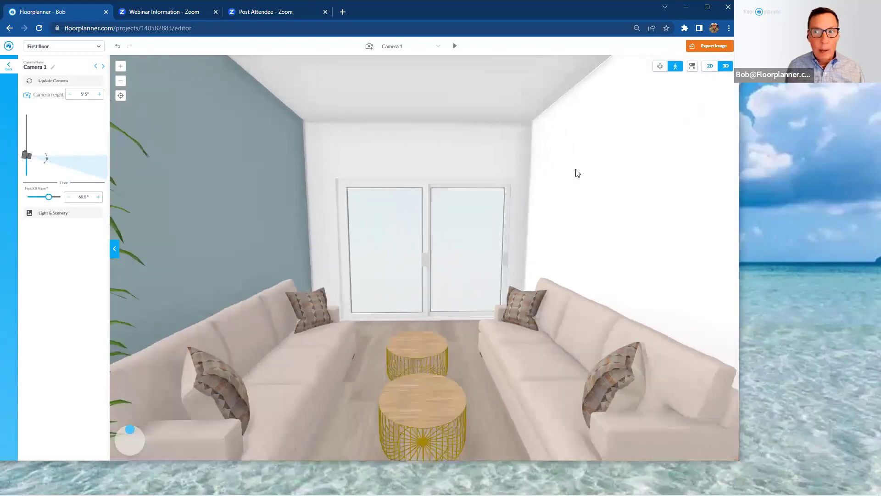
scroll(578, 173, up, 4)
key(Right)
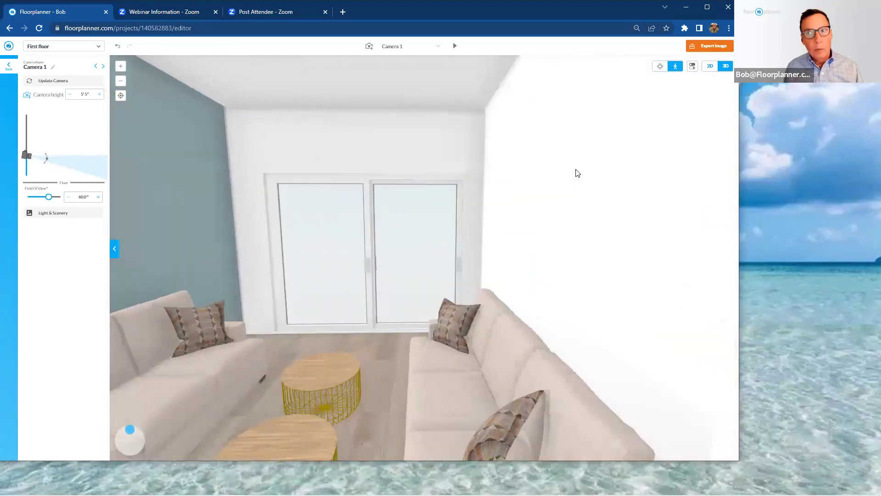
Back away through the room in walkthrough mode until the plant, both sofas and the bookcase are in view
key(Left)
scroll(578, 173, down, 4)
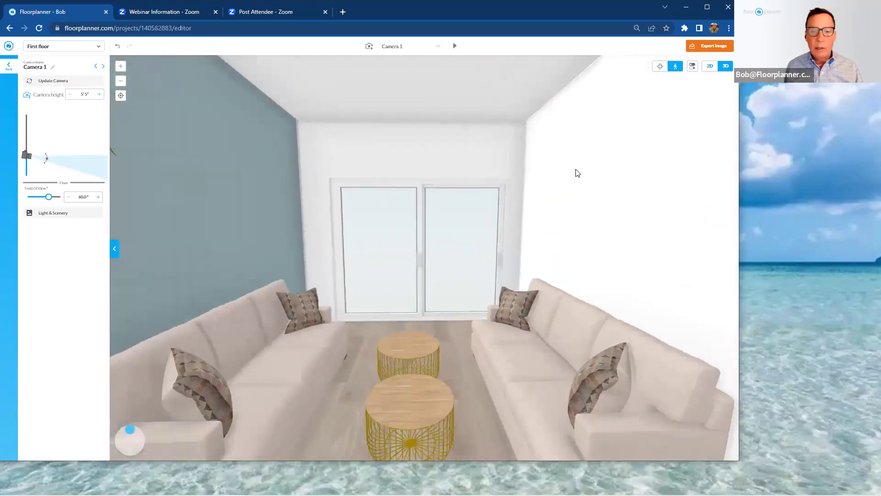
key(Left)
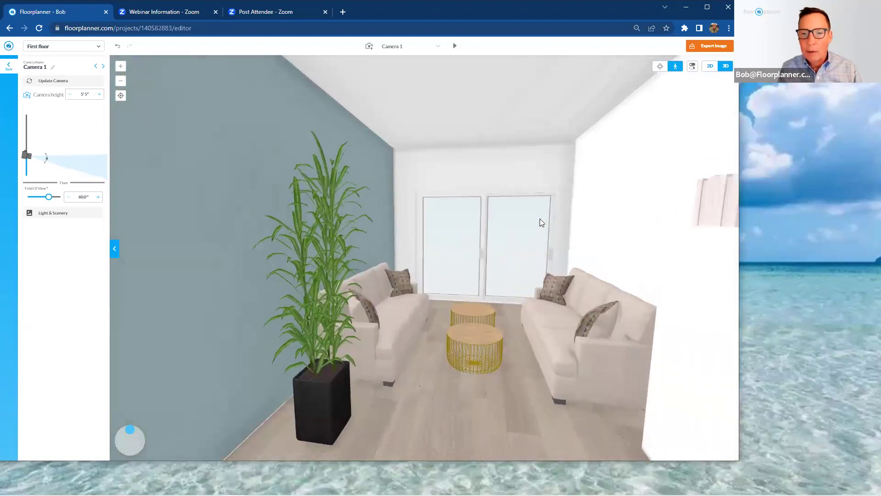
key(Right)
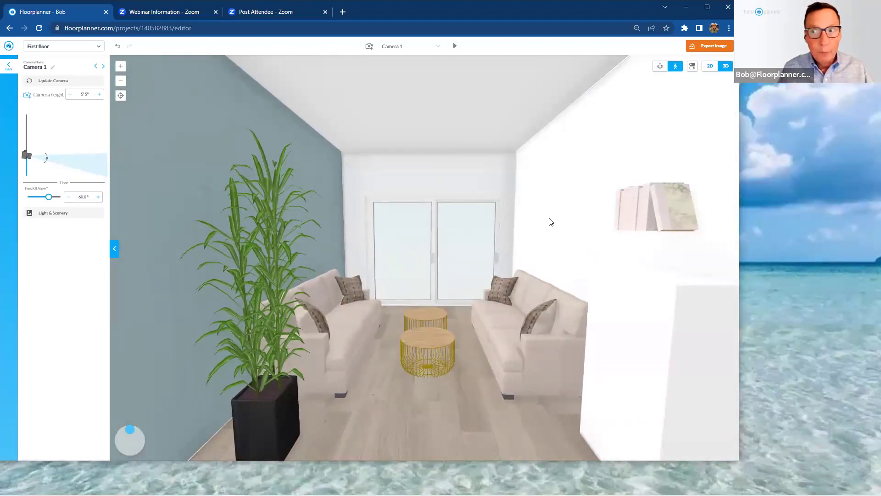
Move the far coffee table a little closer to the sliding doors
click(423, 320)
drag(423, 320, 443, 232)
drag(422, 278, 426, 302)
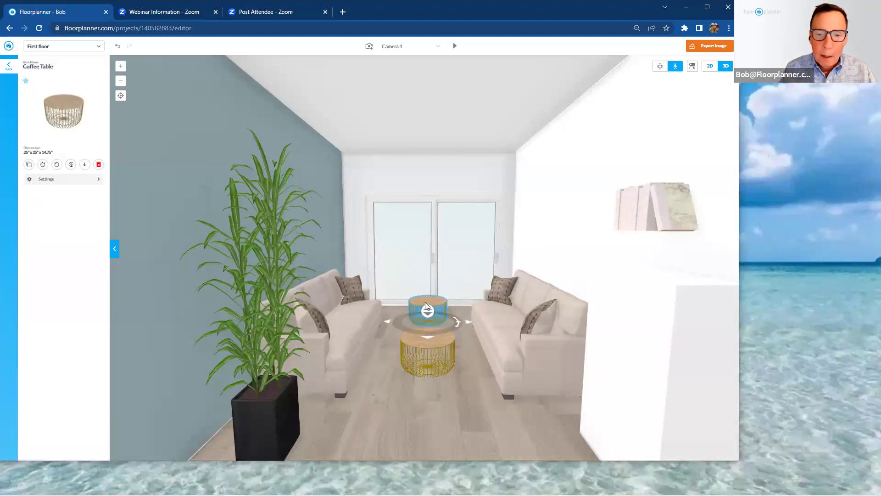
Shift the near coffee table slightly, rotate it to about 176°, and check its dimension and rotation settings
click(425, 346)
drag(432, 408, 461, 385)
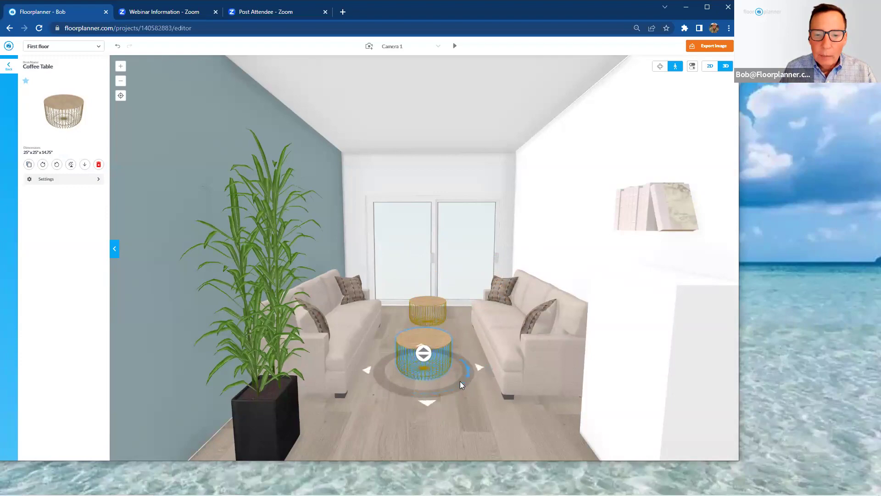
drag(425, 351, 440, 367)
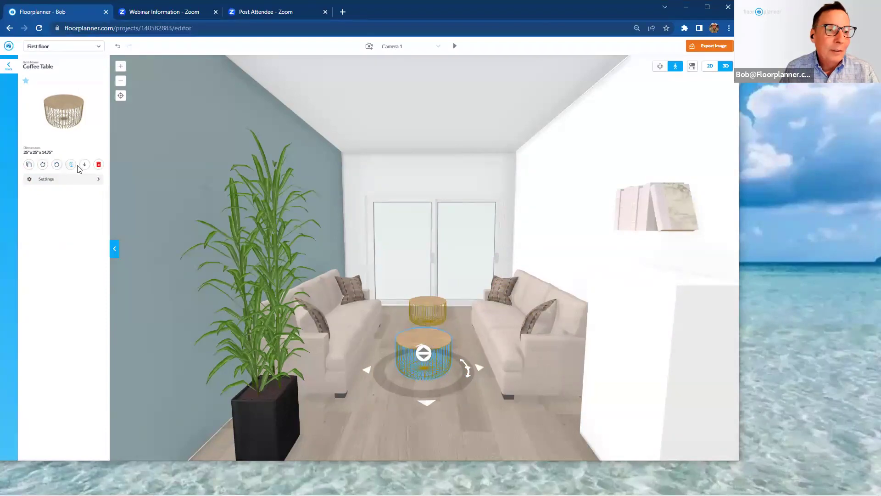
click(52, 185)
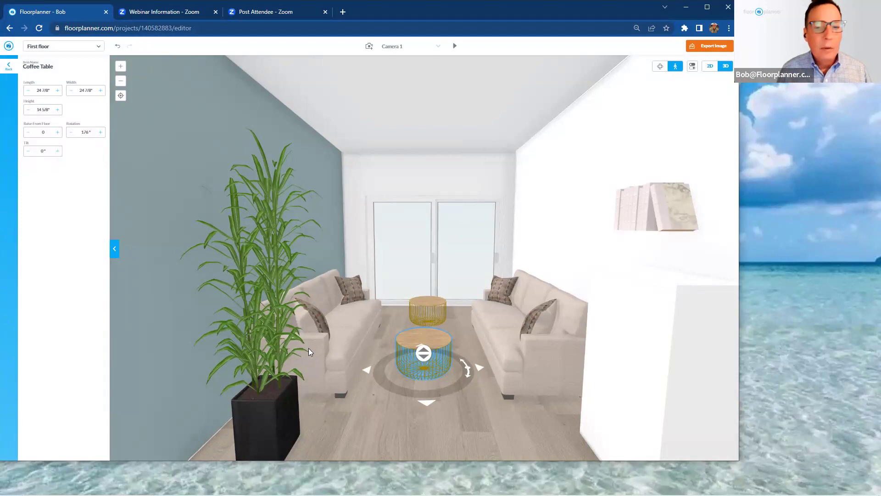
click(399, 408)
Set the bookcase's rotation to 0° so its open shelves face the room
click(638, 397)
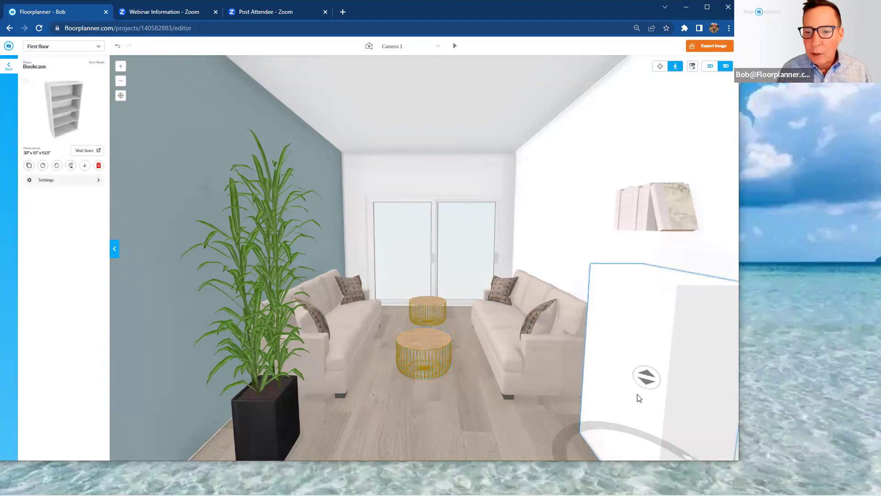
click(41, 181)
click(85, 131)
double_click(93, 131)
text(0)
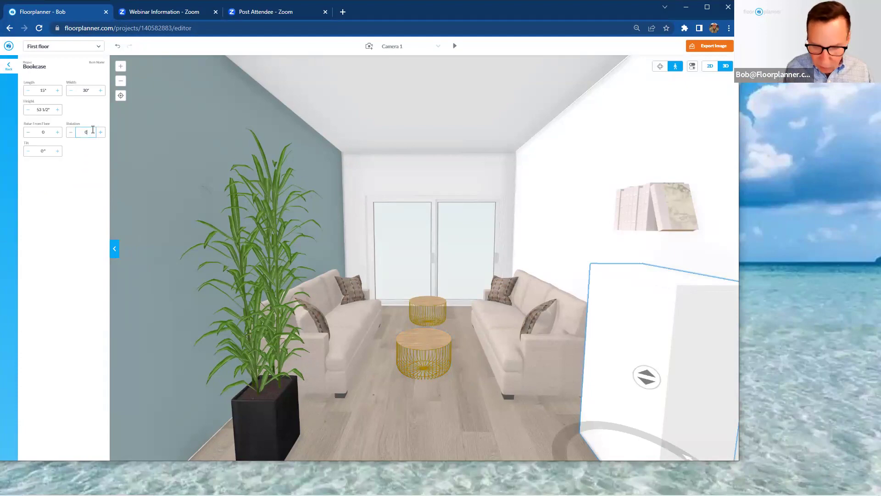
key(Return)
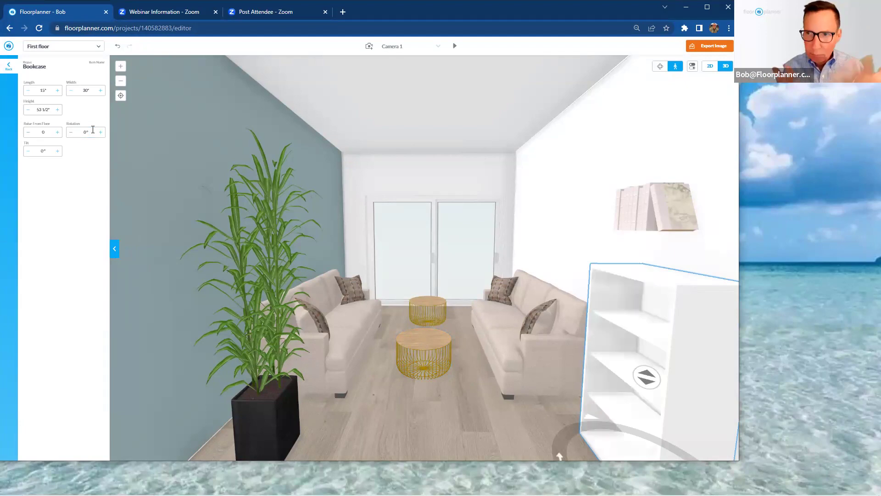
Lower the floating books onto the bookcase's uppermost inner shelf and nudge them into place
click(639, 204)
drag(655, 213, 649, 313)
drag(597, 434, 595, 431)
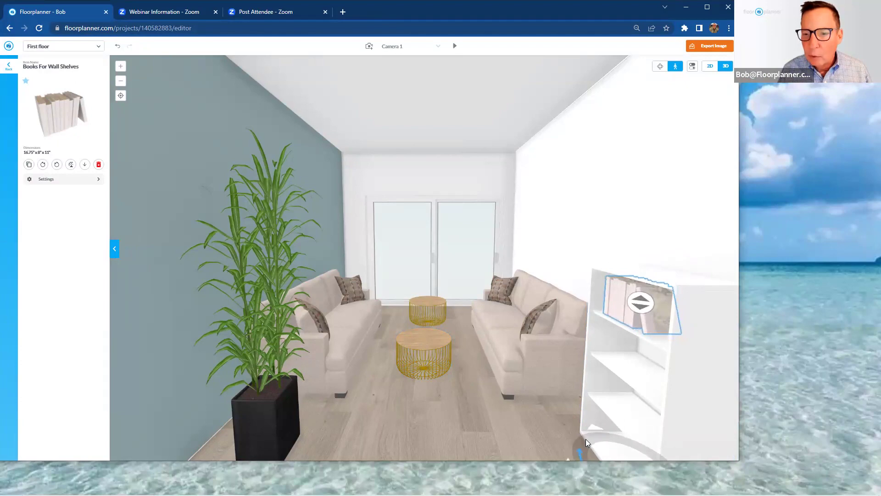
drag(586, 439, 585, 439)
click(519, 439)
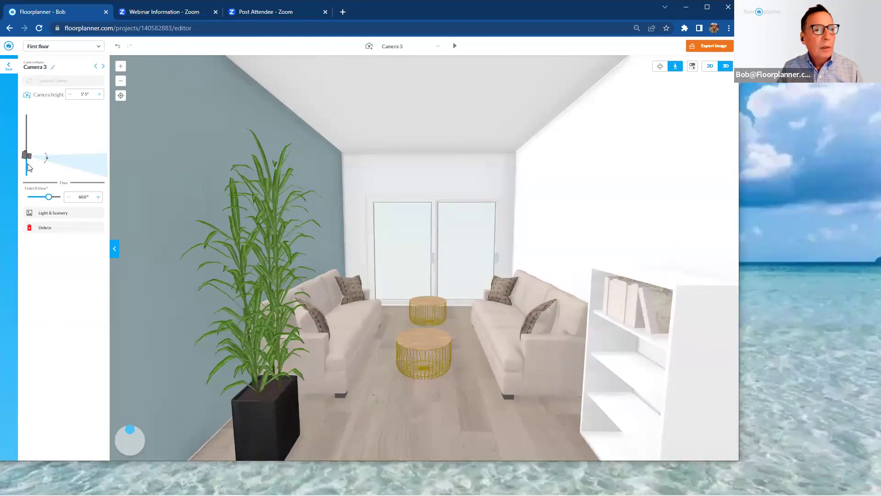
Lower Camera 3's height to 5'3" and tilt its view slightly downward
mouse_move(26, 159)
mouse_down()
mouse_move(25, 129)
mouse_move(28, 160)
mouse_up()
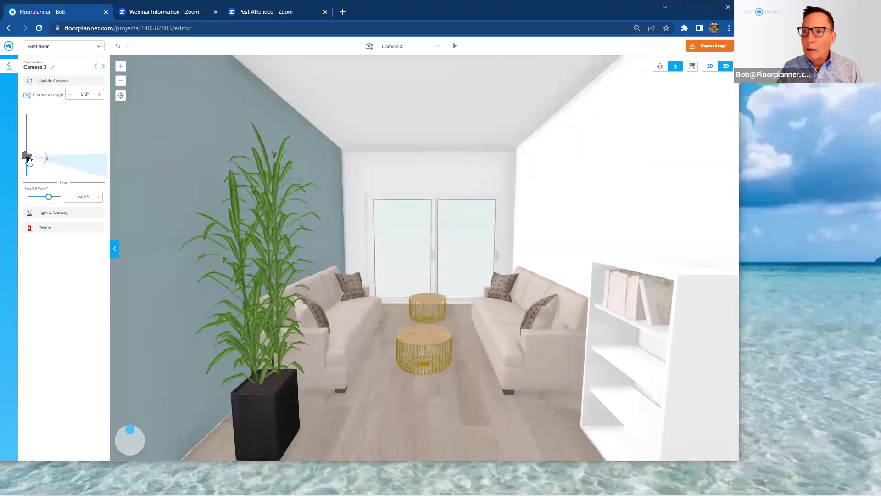
click(88, 95)
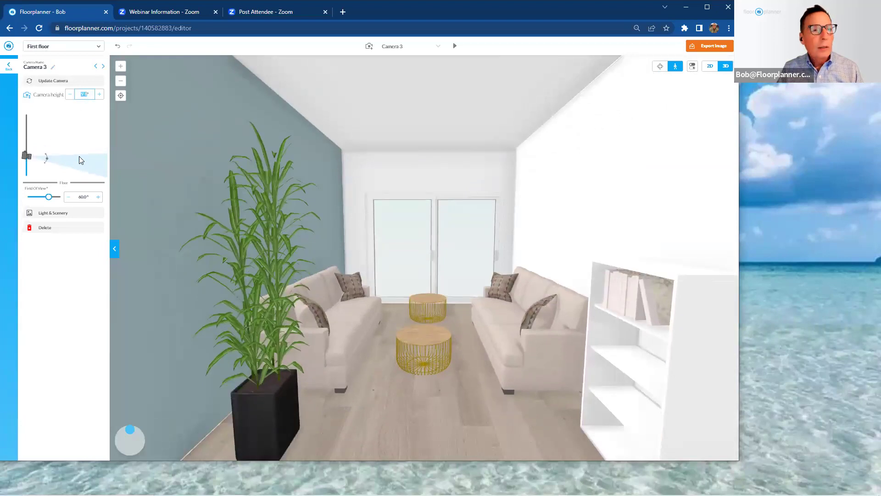
mouse_move(79, 161)
mouse_down()
mouse_move(85, 145)
mouse_move(84, 164)
mouse_up()
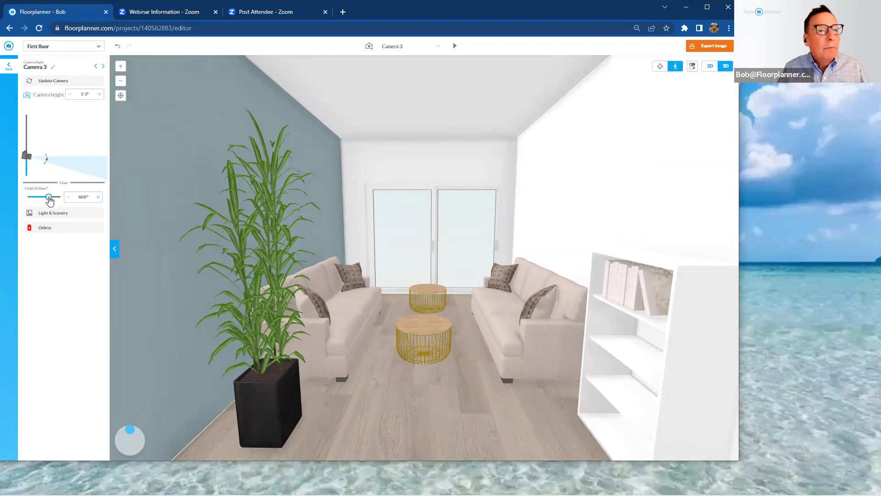
Try a 90.5° field of view, set Camera 3's field of view to 44.0°, and step the camera back slightly
drag(49, 197, 58, 198)
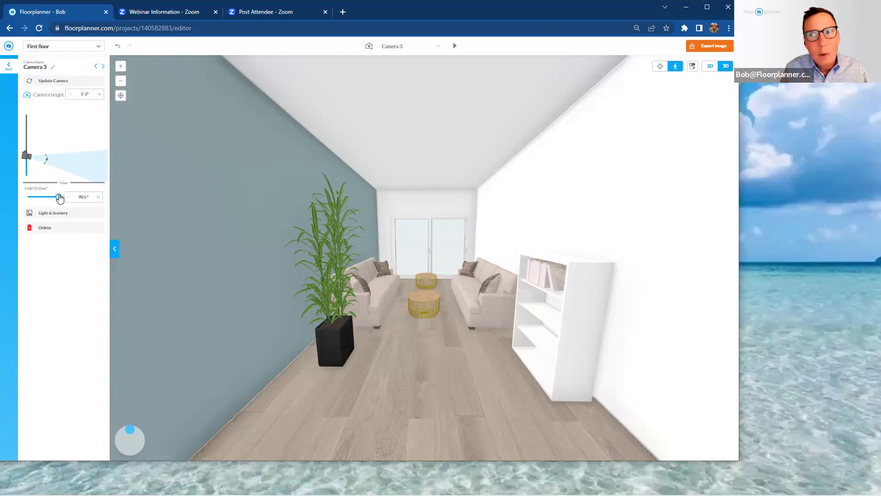
drag(60, 197, 45, 202)
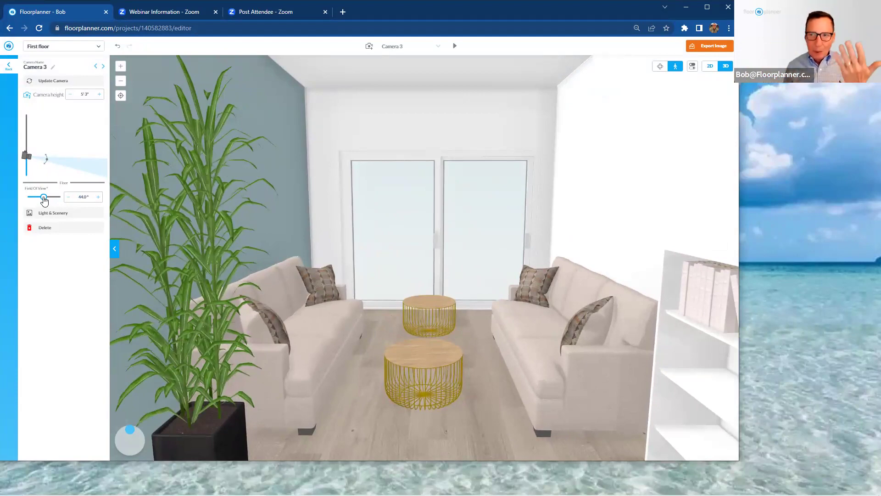
key(Down)
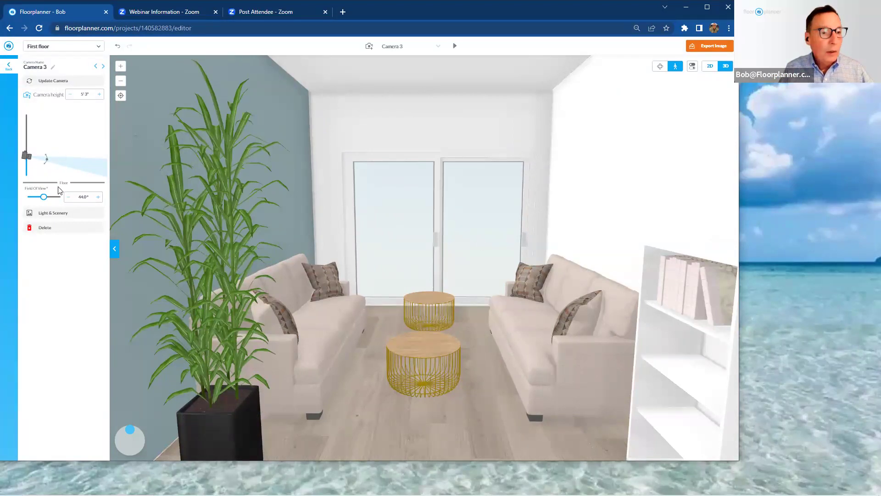
Apply the indoor blue-sky-over-green-field scenery and aim the sunlight onto the floor just inside the sliding doors
click(68, 217)
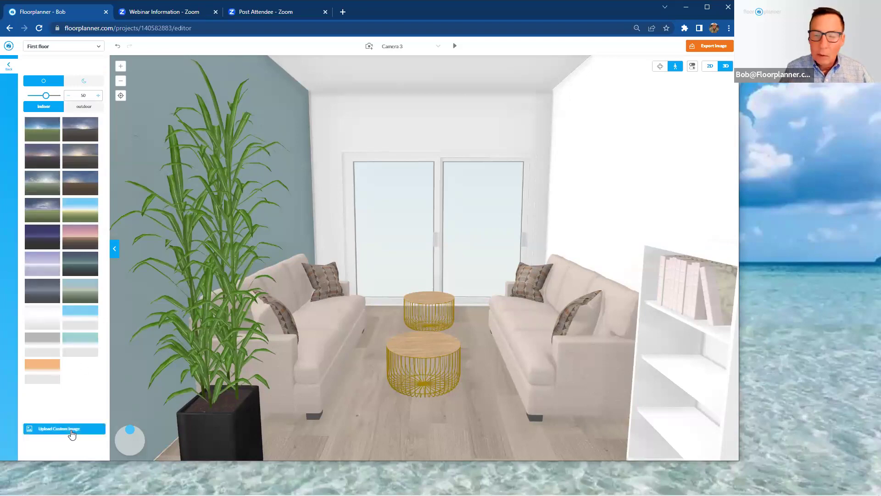
click(43, 136)
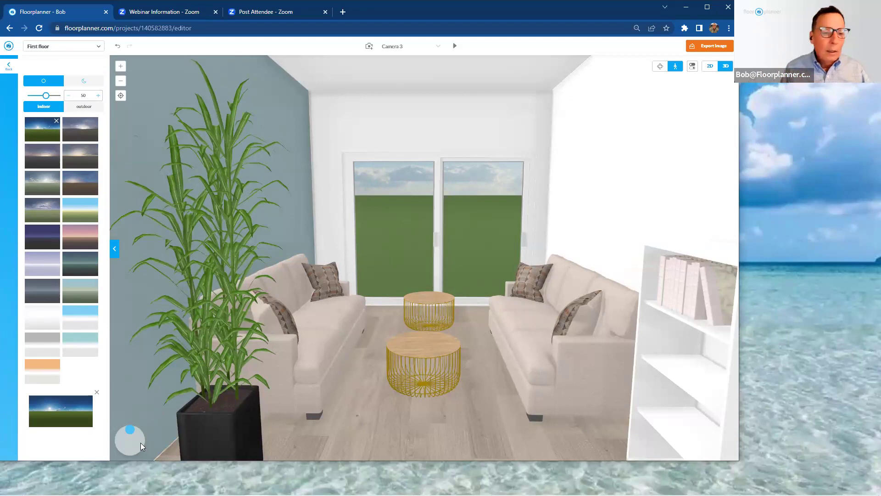
drag(134, 436, 131, 443)
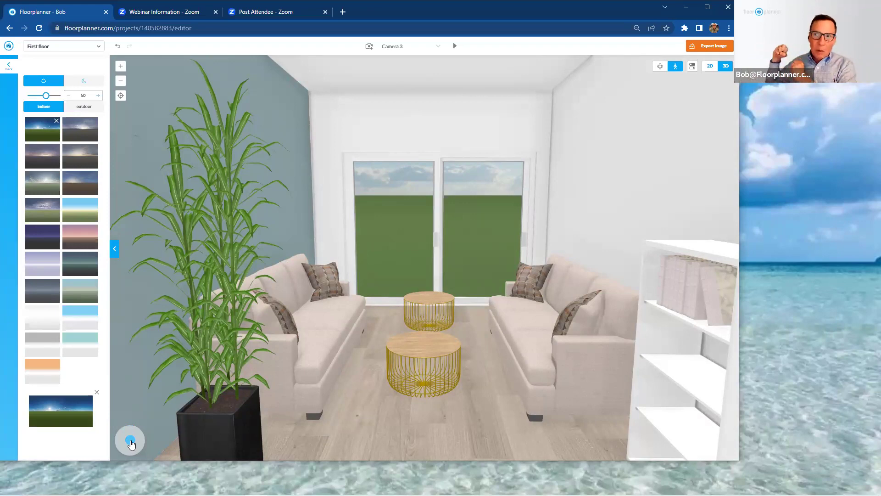
mouse_move(131, 443)
mouse_down()
mouse_move(126, 432)
mouse_move(142, 439)
mouse_up()
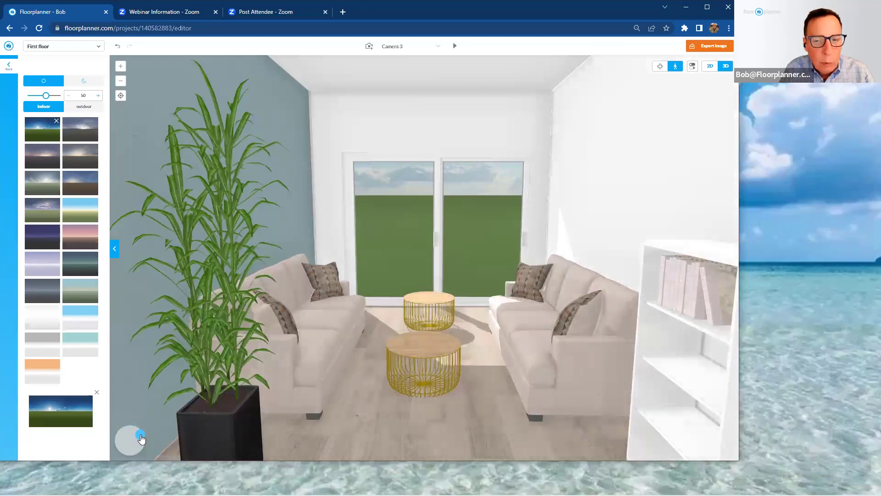
drag(142, 440, 139, 441)
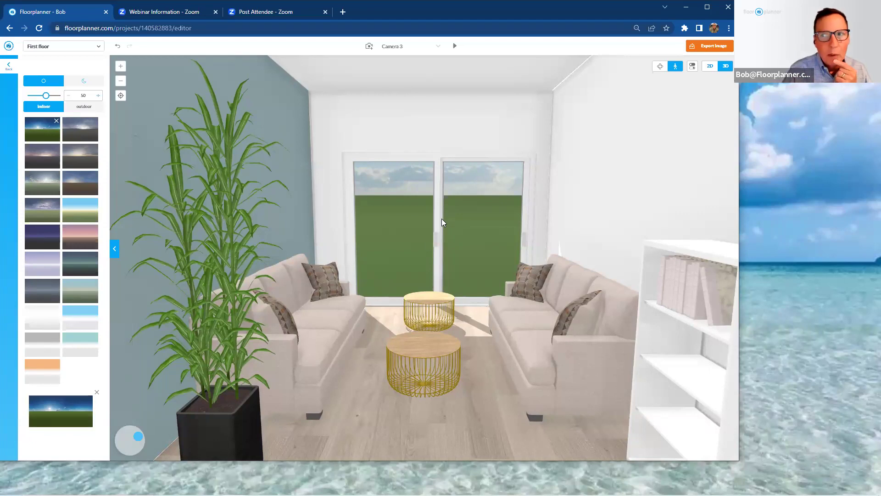
Update Camera 3 with the current view and lighting, and export a 3D image from Camera 3 in SD resolution
click(8, 70)
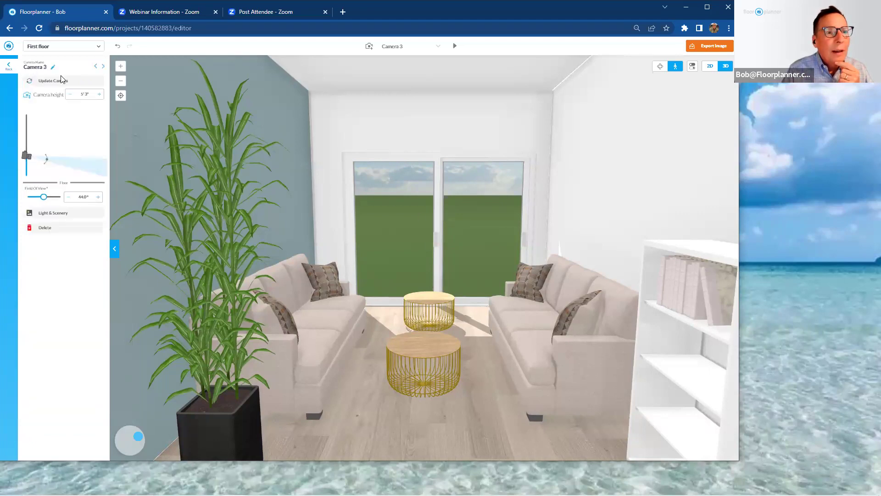
click(84, 86)
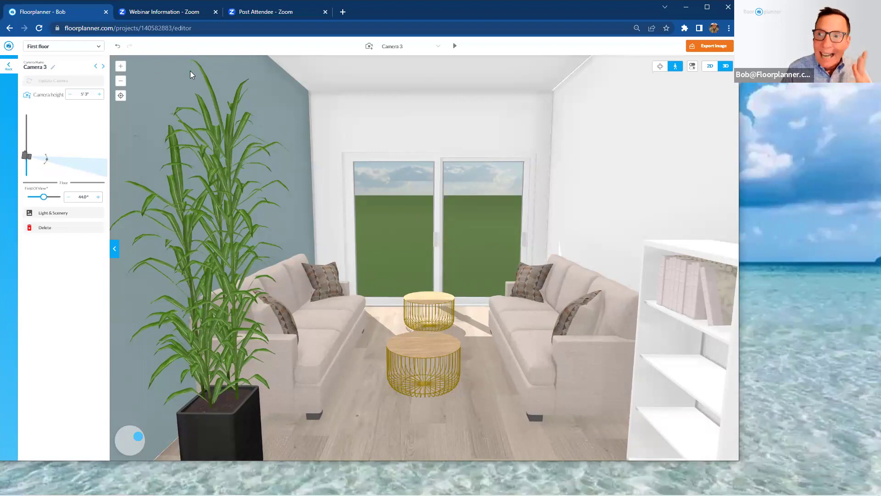
click(700, 49)
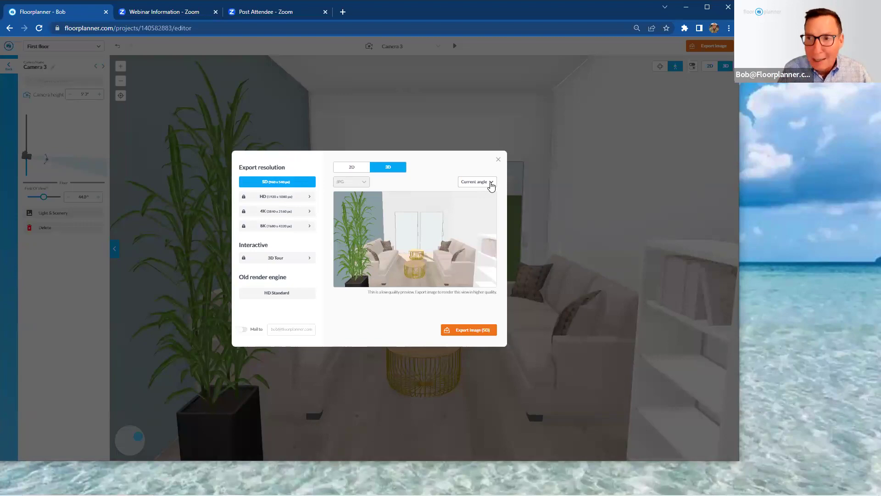
click(490, 183)
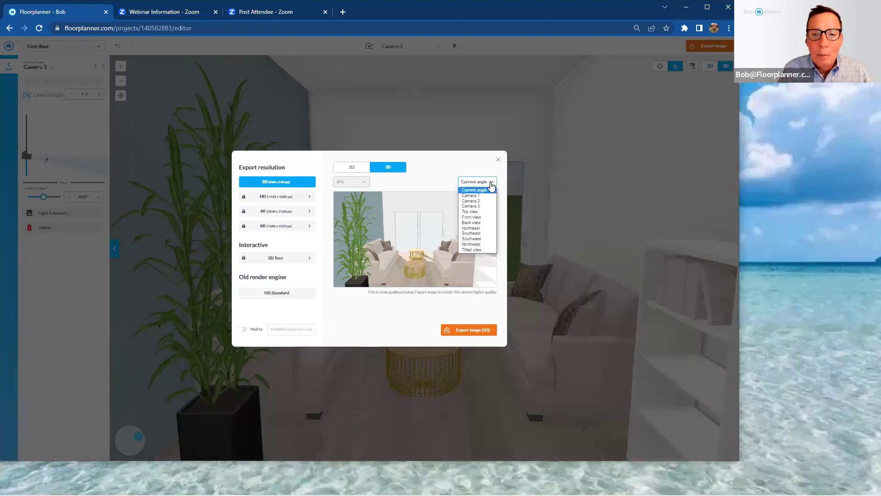
click(485, 209)
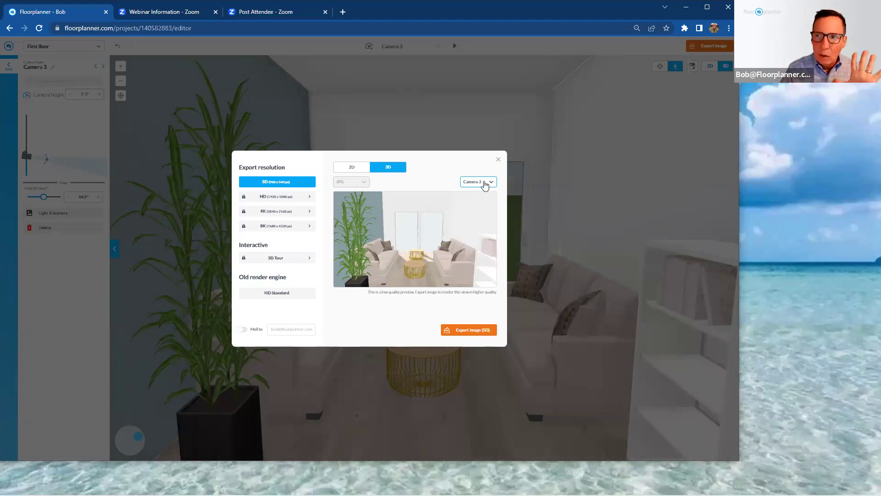
click(479, 330)
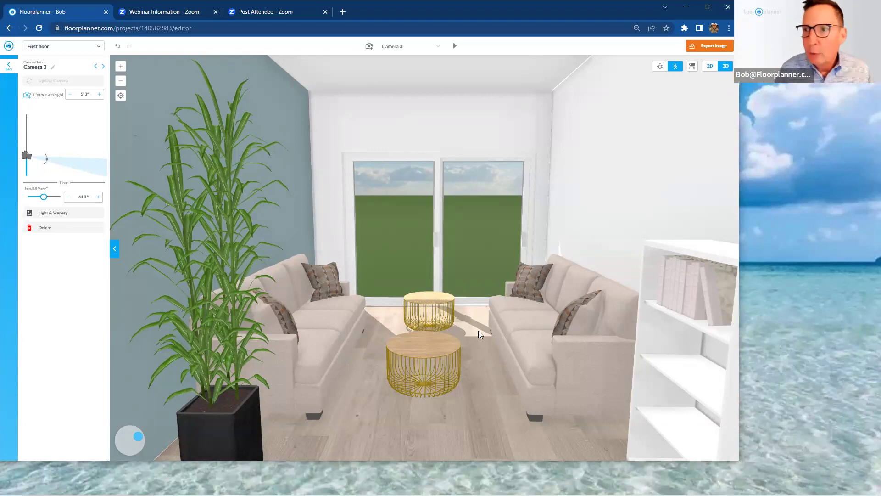
Return to the 2D plan, select the wall opposite the sliding doors, and compare its side 1 and side 2 properties, finishing on side 1
click(711, 67)
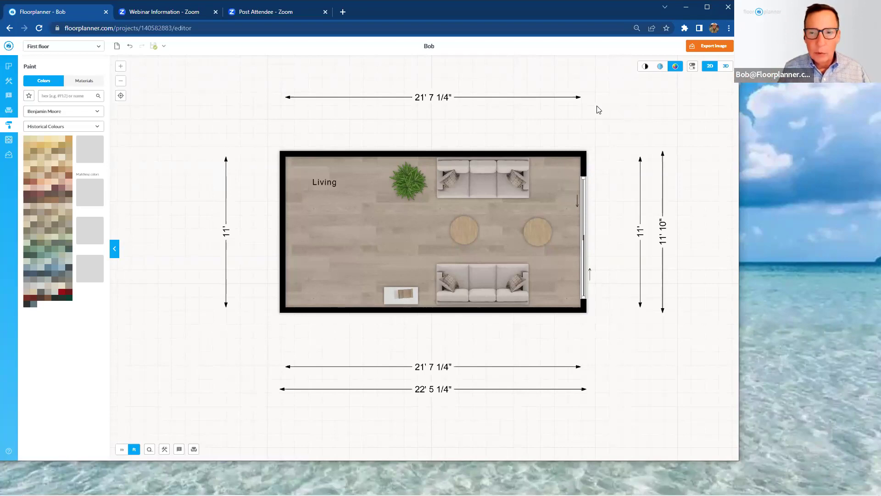
scroll(598, 109, up, 1)
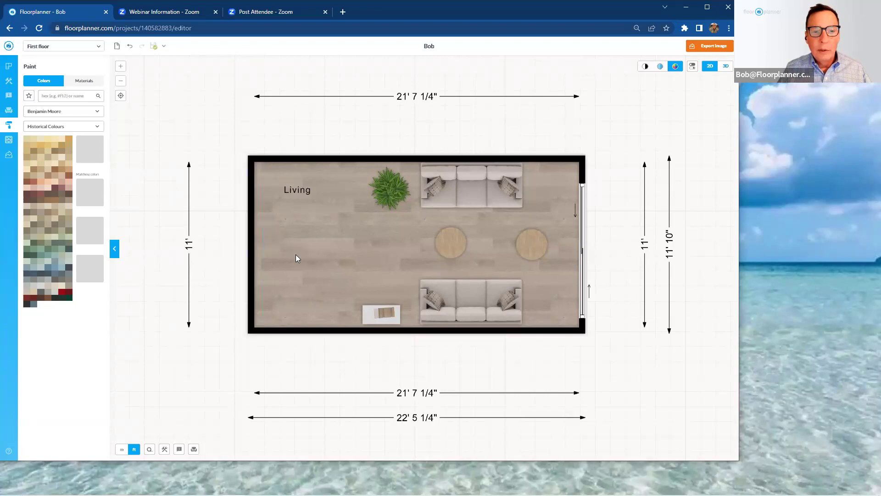
click(253, 237)
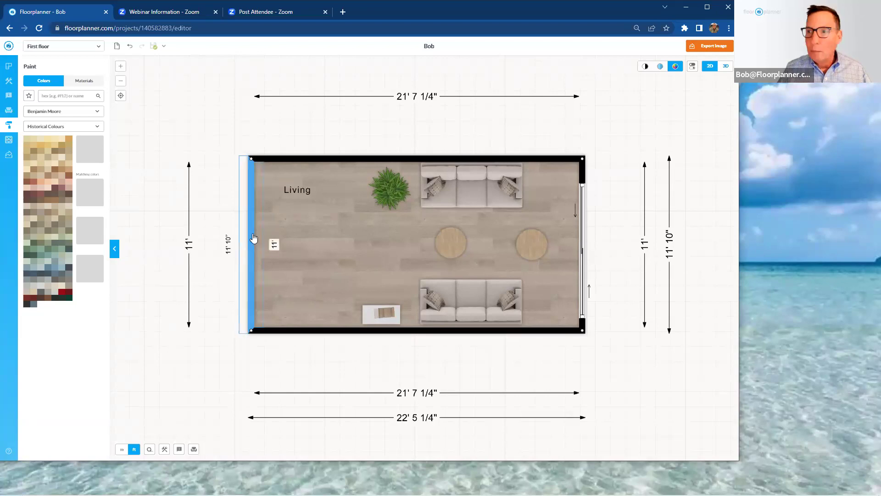
click(253, 238)
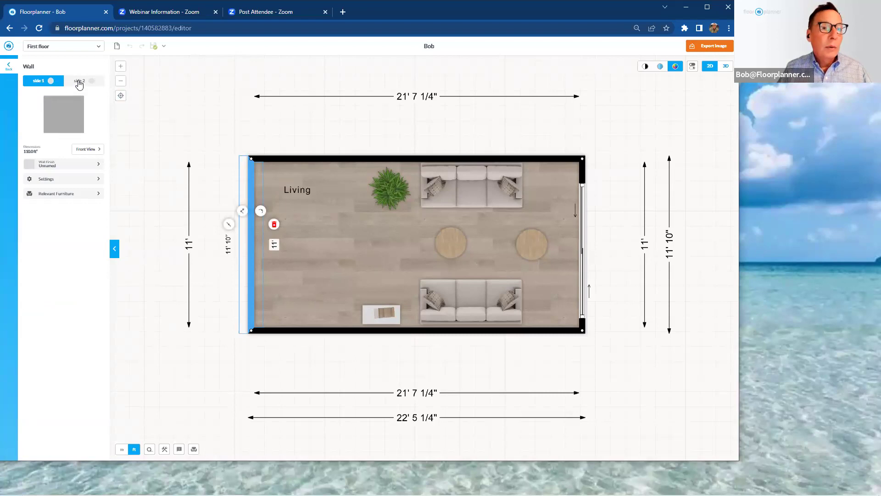
click(77, 83)
click(38, 85)
click(71, 85)
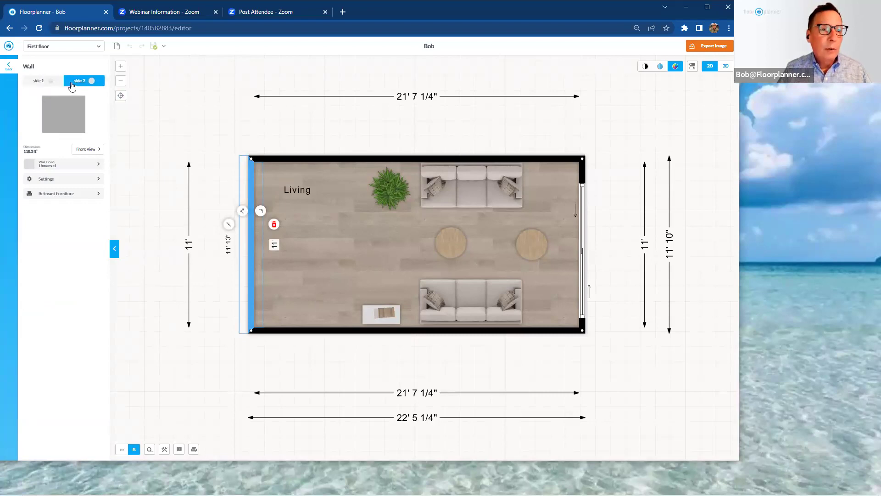
click(38, 83)
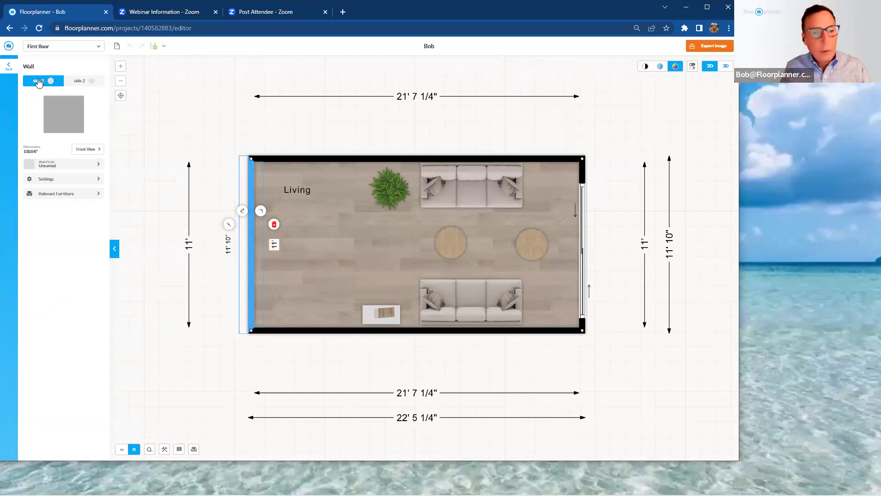
Compare both sides of the selected wall, open side 1's front view, and review its color, material and upload options
click(77, 82)
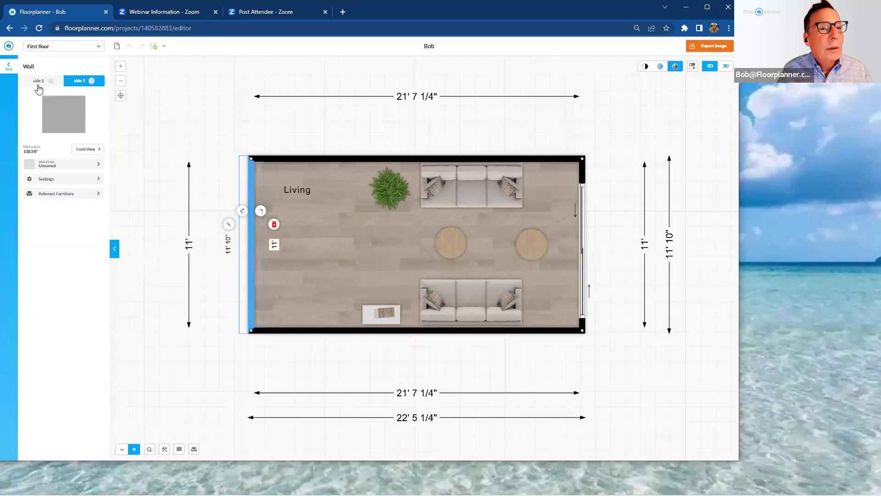
click(38, 82)
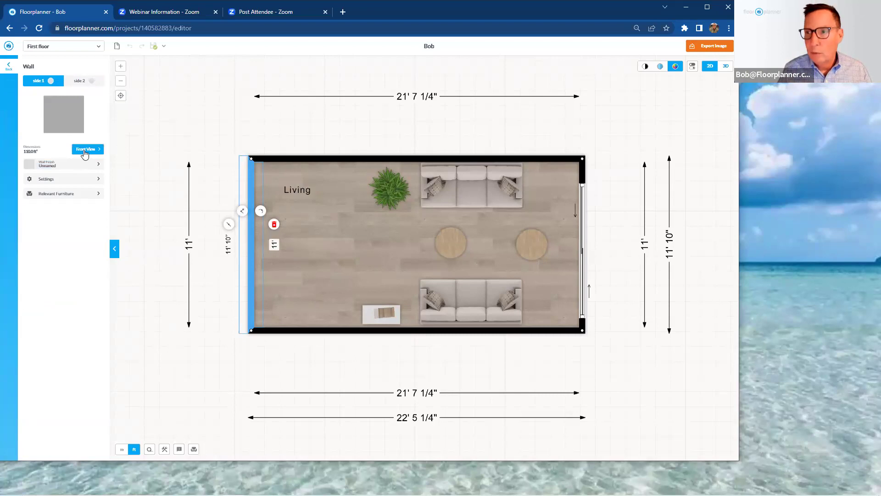
click(85, 150)
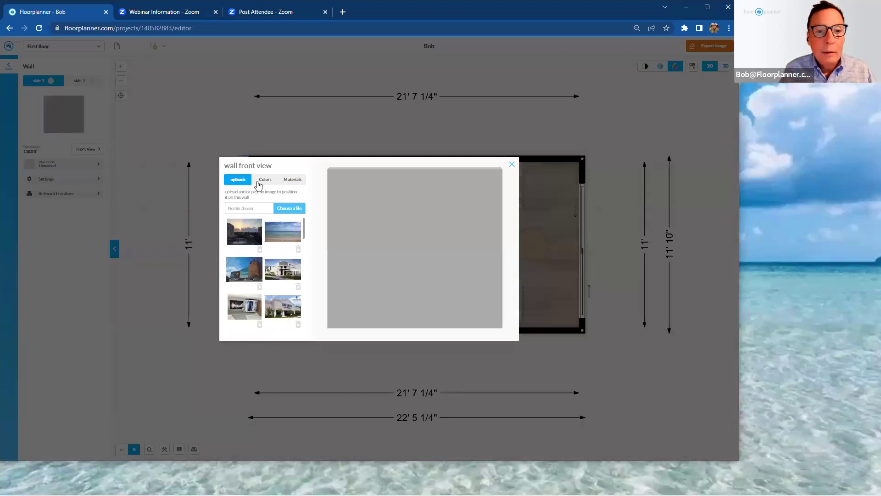
click(259, 181)
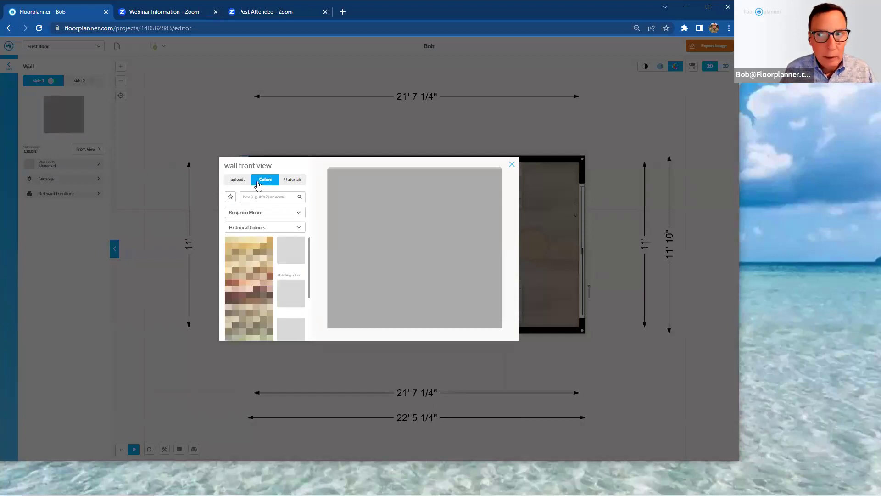
click(291, 181)
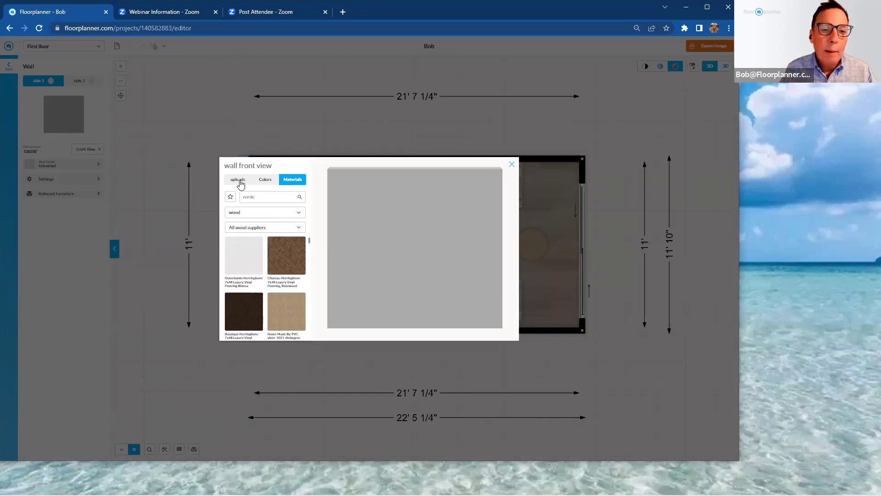
click(239, 181)
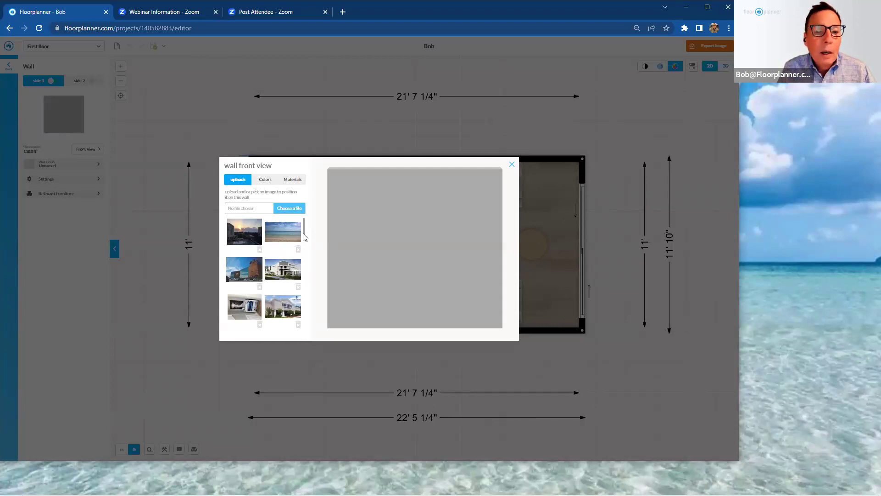
Place the uploaded blue-and-white diamond lattice image on side 1 of the wall and set its placement mode to free
drag(305, 236, 306, 315)
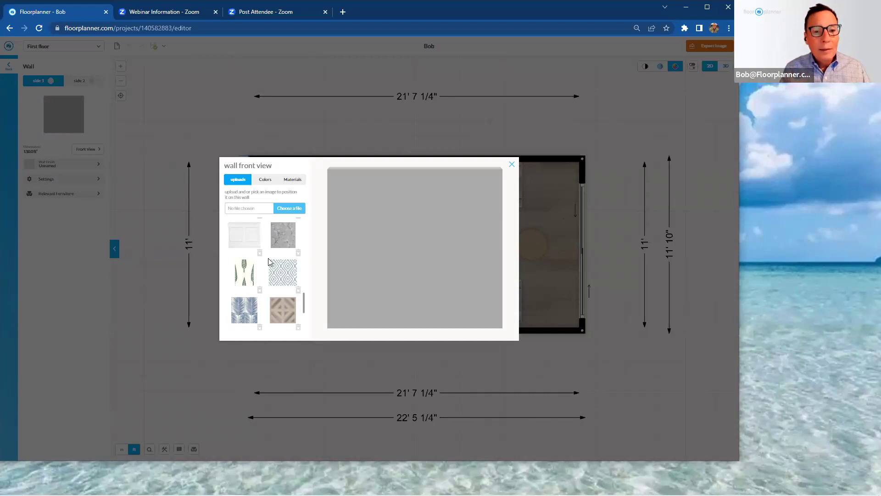
click(278, 280)
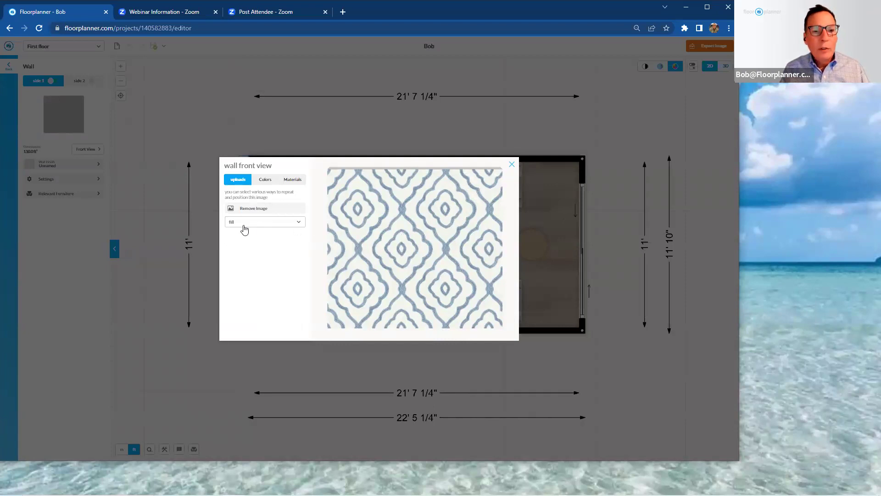
click(299, 223)
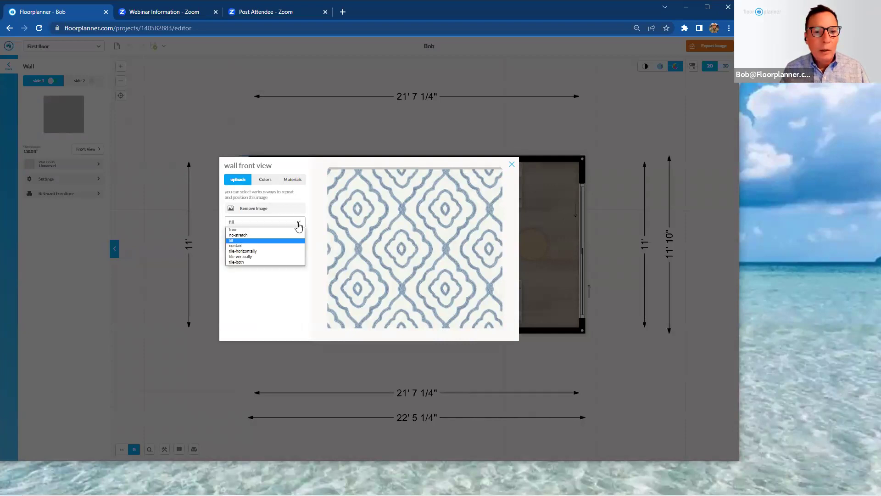
click(289, 232)
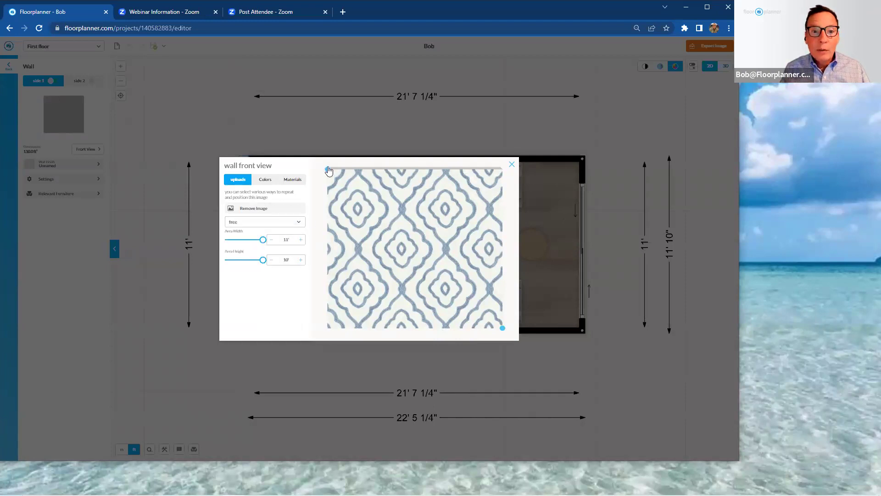
Shrink the lattice image into the wall's lower-left corner and set its area to 2' wide by 2' high
drag(327, 171, 397, 255)
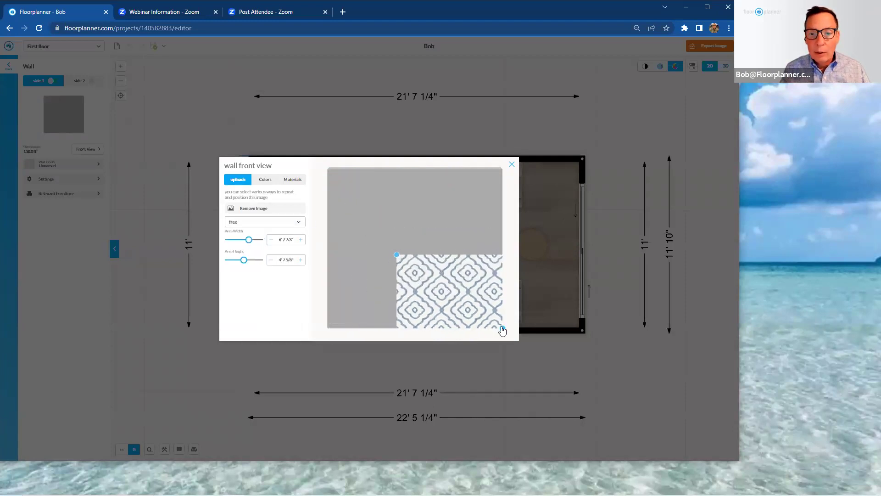
drag(502, 329, 359, 305)
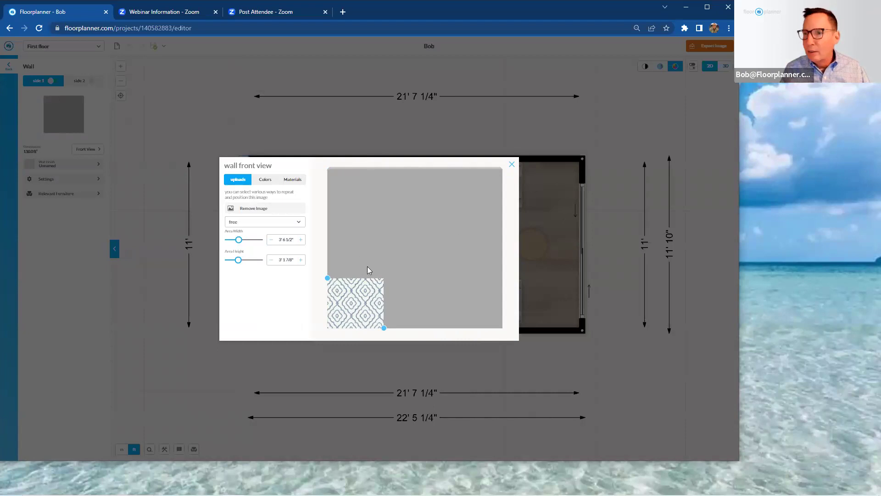
drag(328, 279, 333, 288)
drag(384, 331, 363, 325)
click(278, 240)
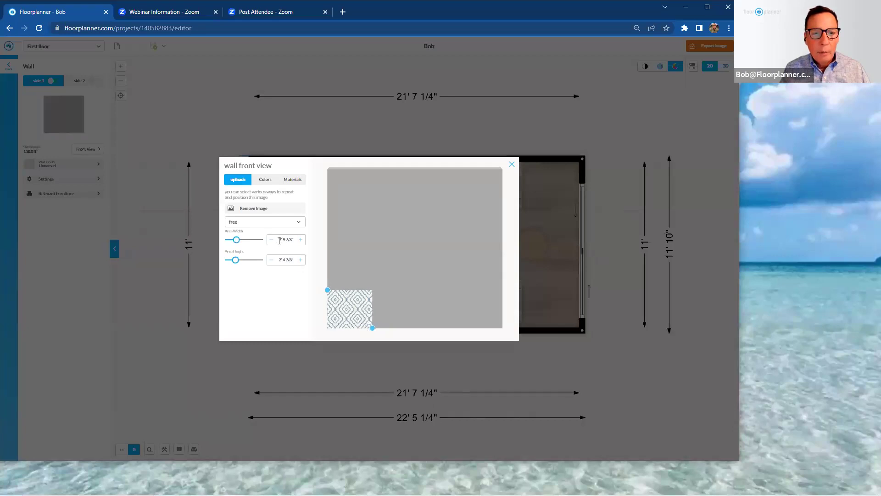
drag(279, 240, 295, 240)
text(2)
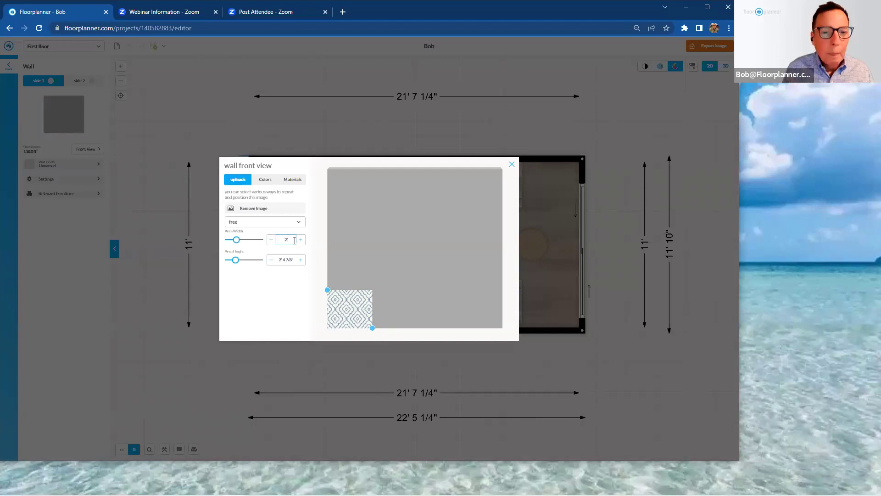
drag(280, 262, 295, 257)
text(2)
key(Return)
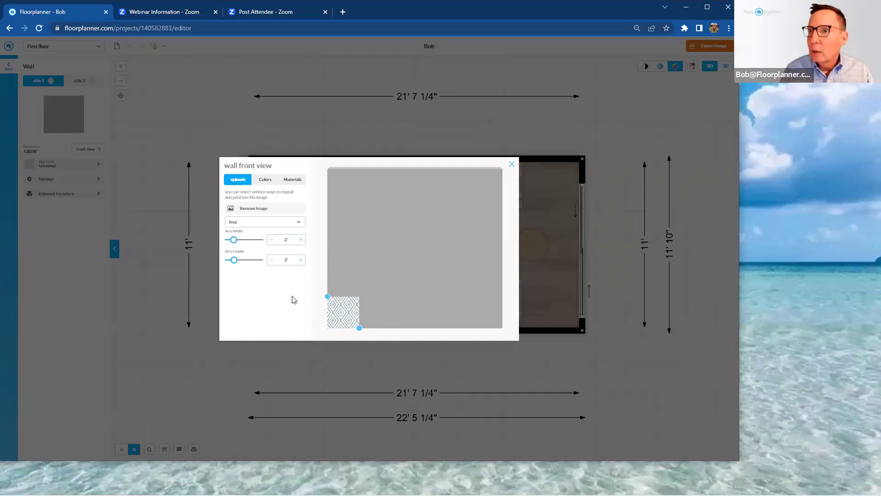
Repeat the lattice image across the wall with tile-both, close the wall front view, and deselect the wall
click(300, 224)
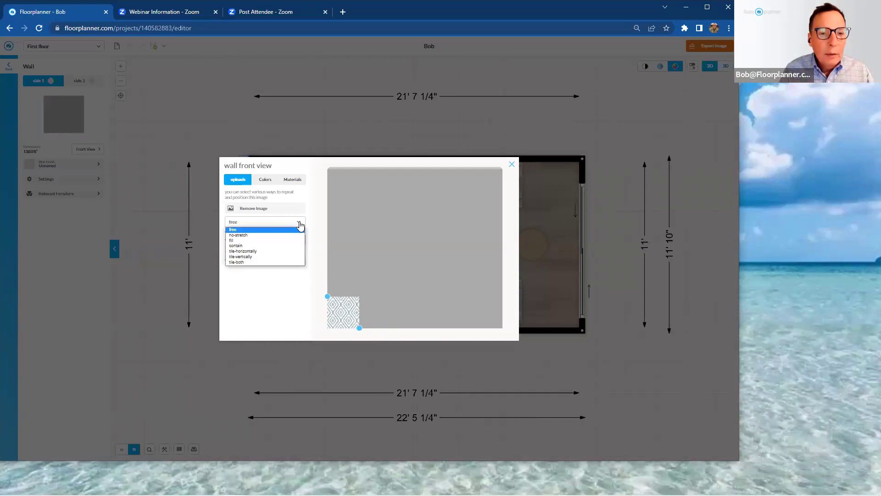
click(299, 262)
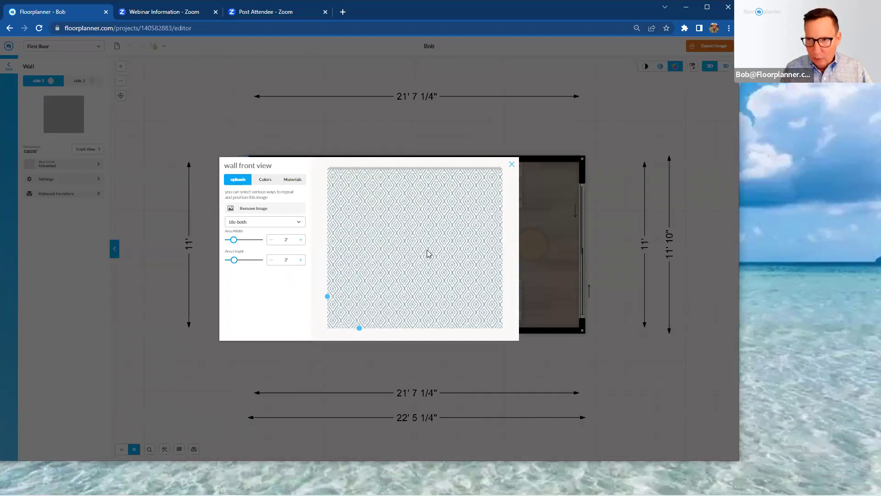
click(512, 165)
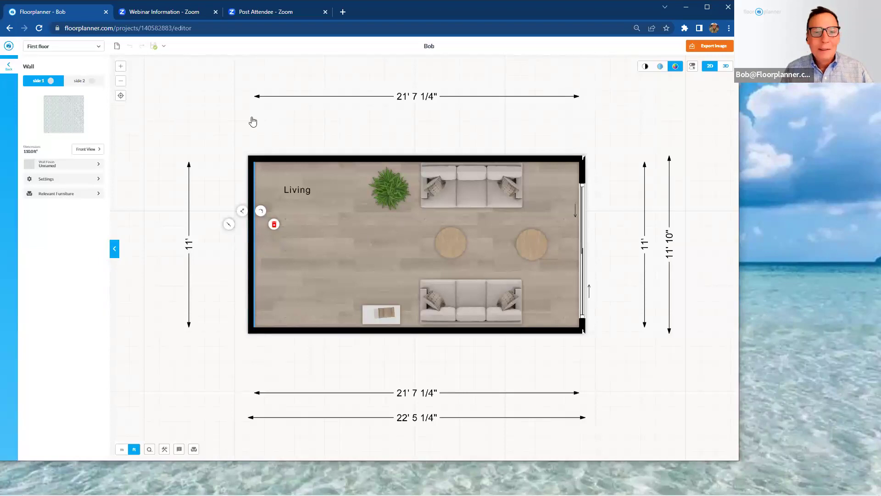
click(314, 123)
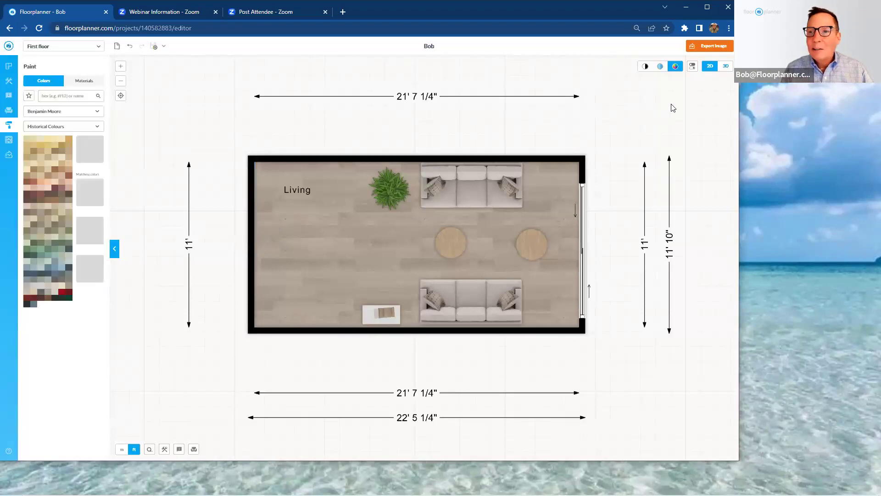
Switch to 3D and turn the camera toward the lattice-patterned wall, pulling back to view it with the furniture
click(727, 67)
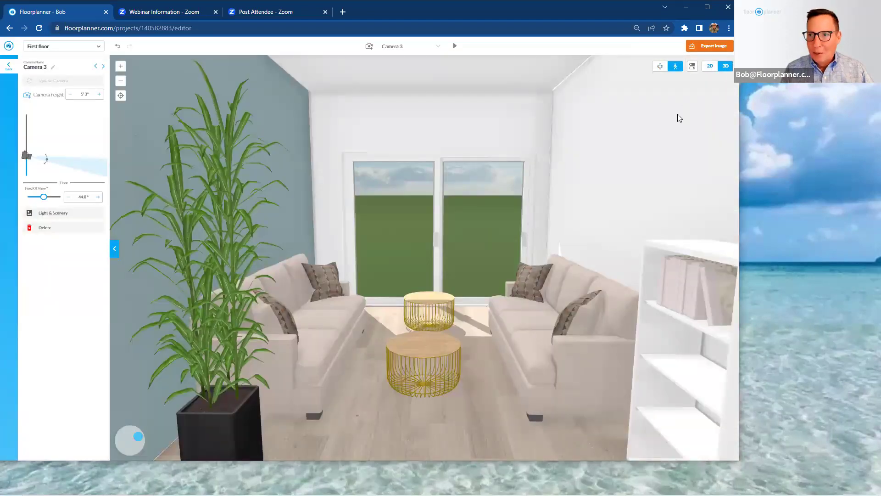
drag(667, 135, 517, 141)
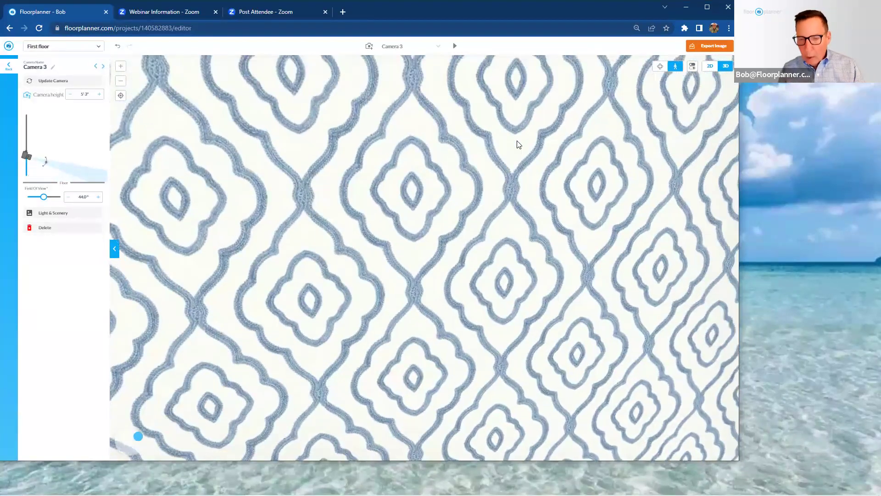
scroll(518, 143, down, 5)
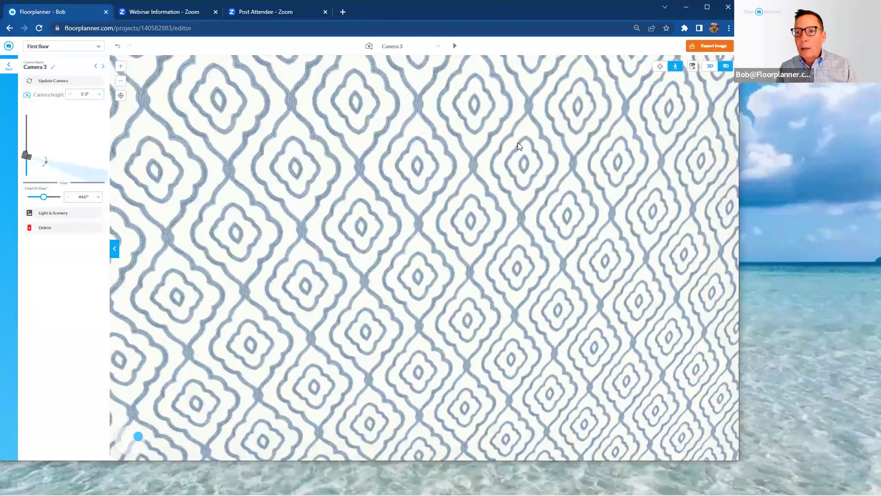
drag(517, 143, 565, 183)
scroll(564, 183, down, 8)
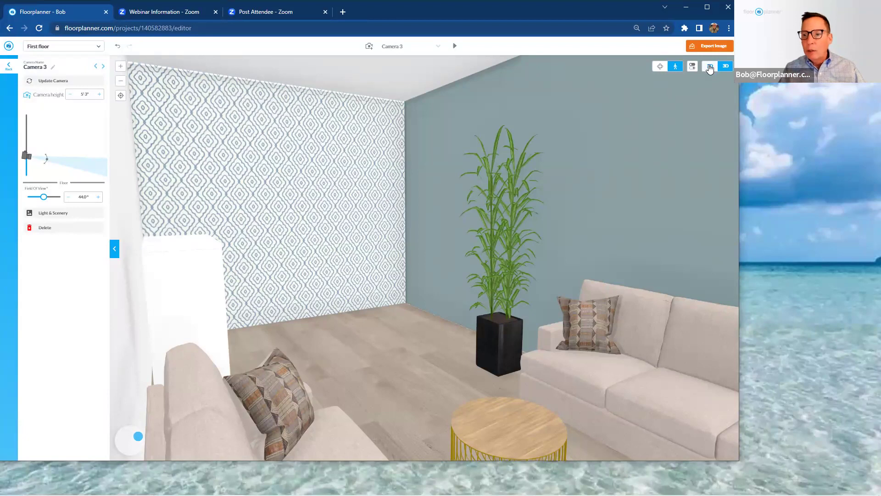
Return to the 2D plan, review the exported PDF document and SD 3D image, and switch to the PowerPoint slide show
click(709, 68)
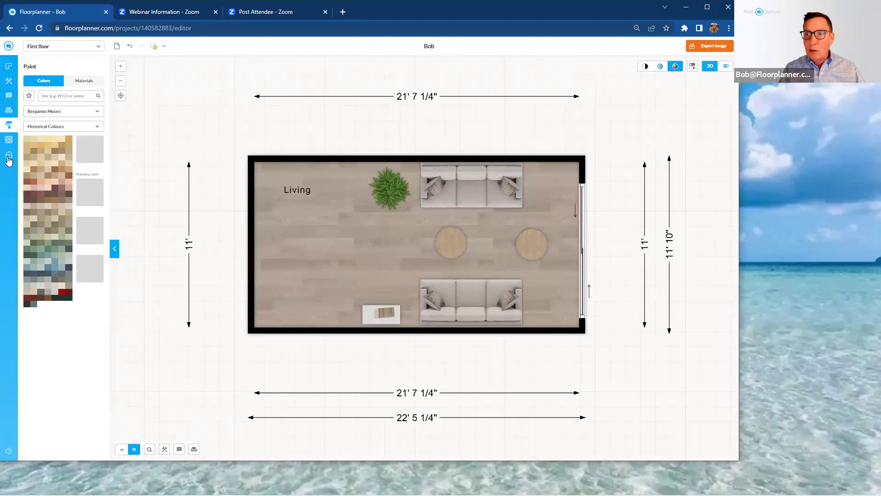
click(8, 158)
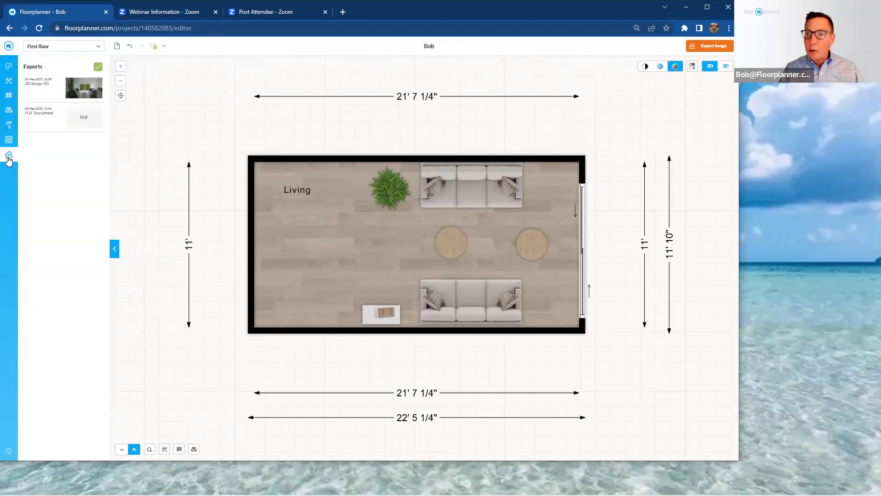
mouse_move(84, 121)
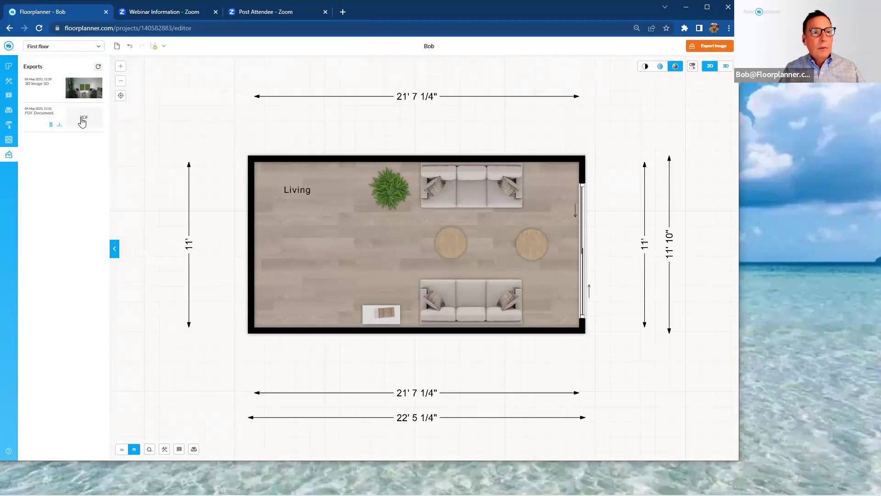
click(82, 121)
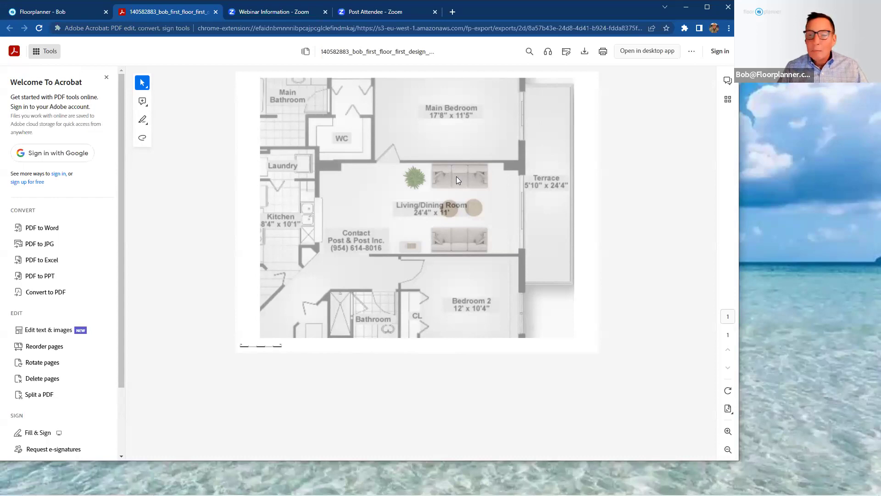
click(49, 17)
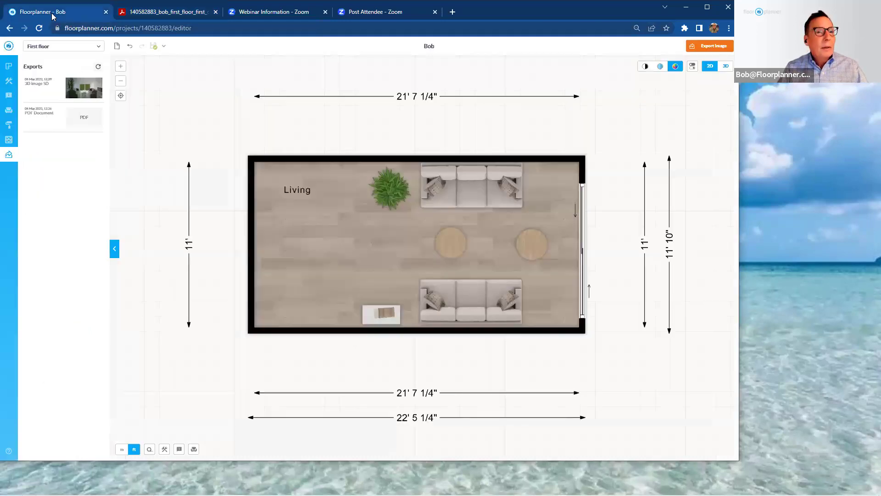
click(84, 88)
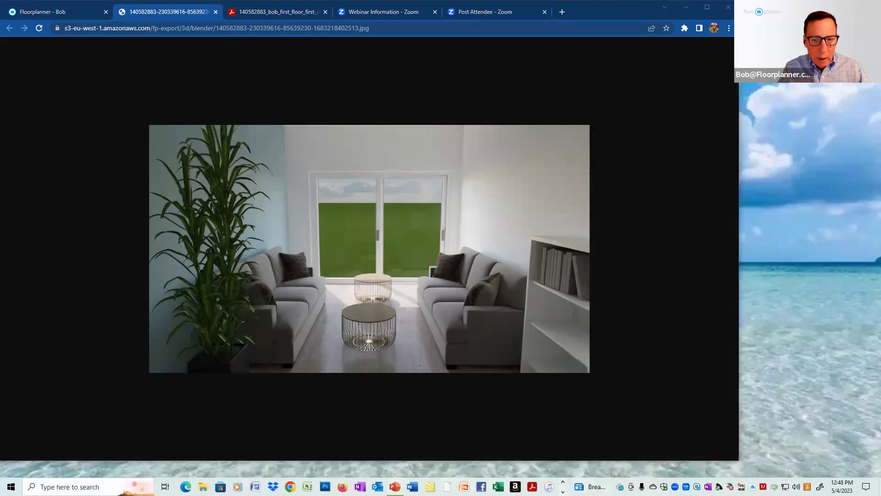
click(395, 487)
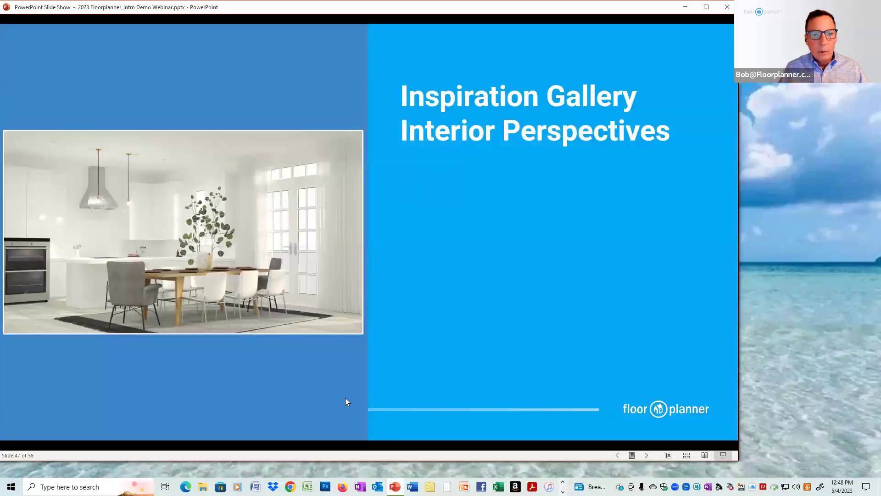